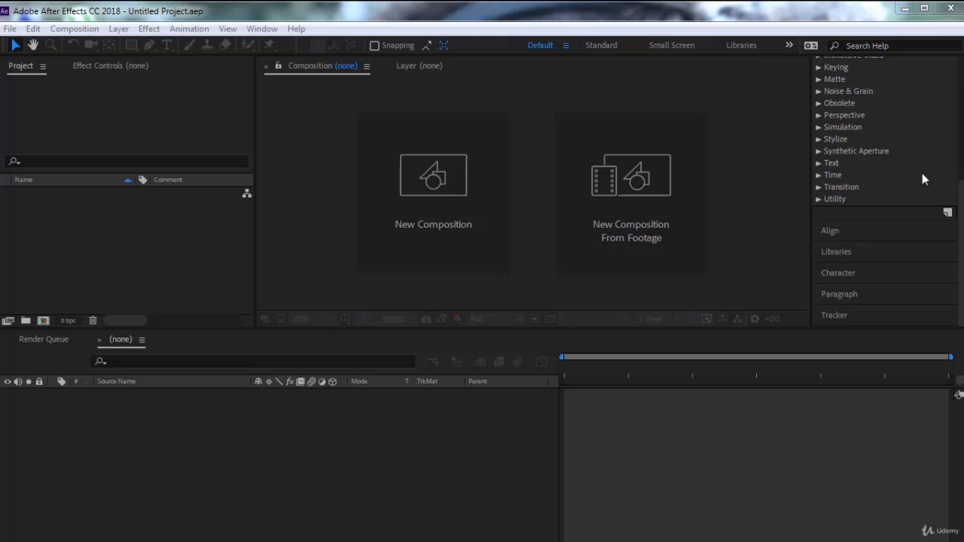
Expand the Time category in the effects list to show its effects.
scroll(928, 155, up, 5)
scroll(911, 149, down, 5)
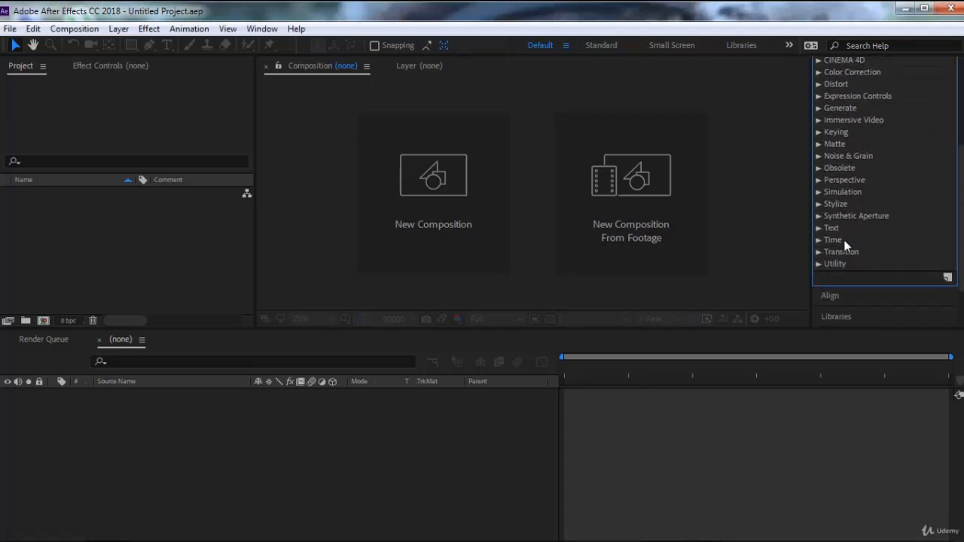
click(818, 241)
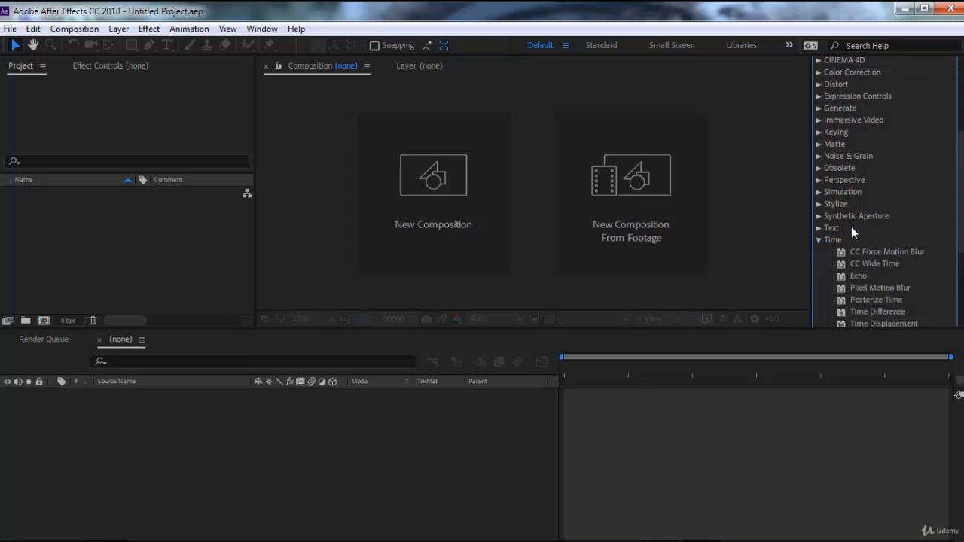
scroll(851, 227, down, 2)
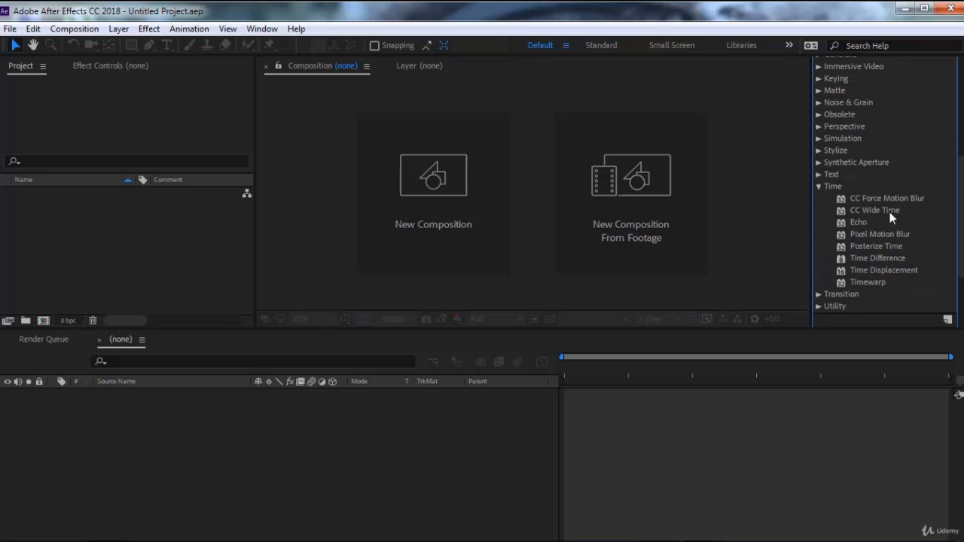
Create a new composition from the Pexels Videos 1433307 butterfly footage.
click(657, 239)
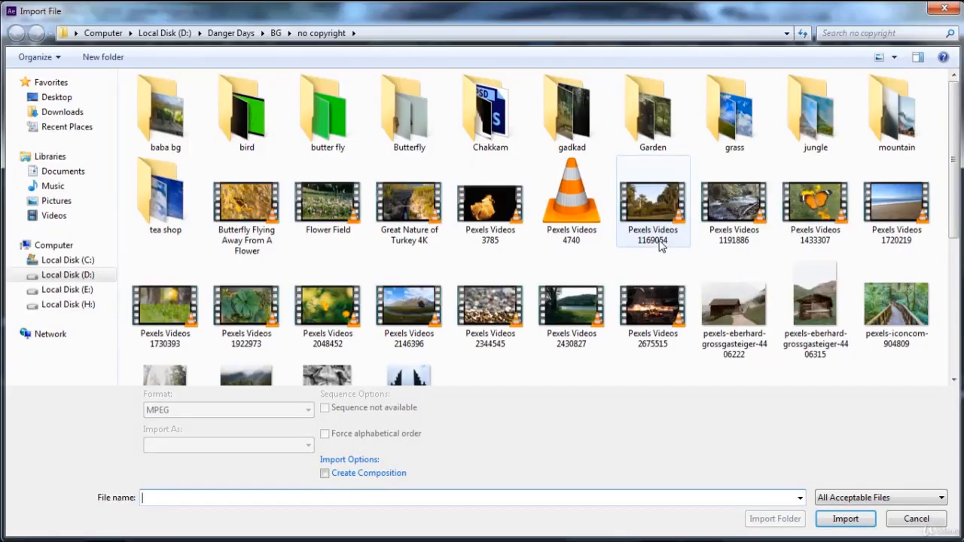
click(821, 224)
double_click(823, 224)
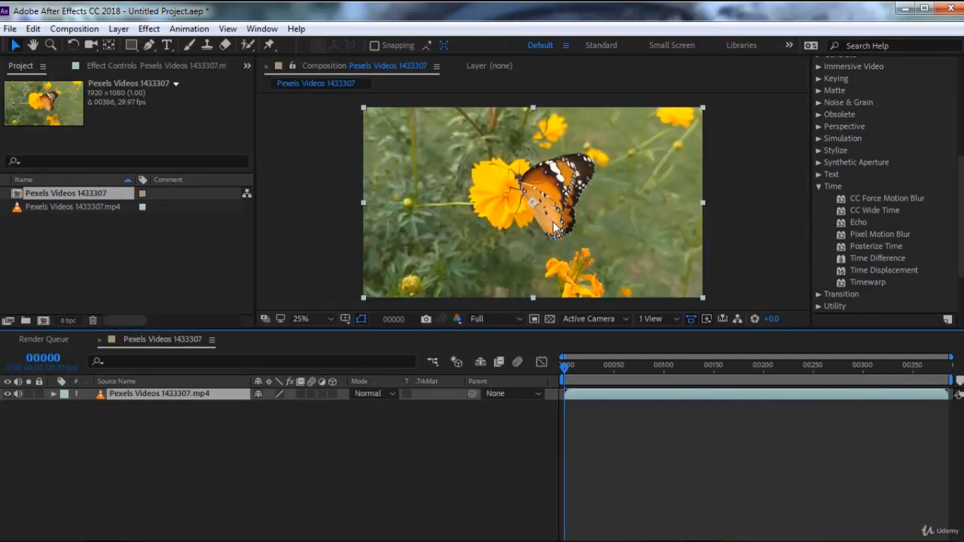
Preview the butterfly clip from its first frame and return the playhead to frame 0.
drag(569, 369, 557, 359)
key(space)
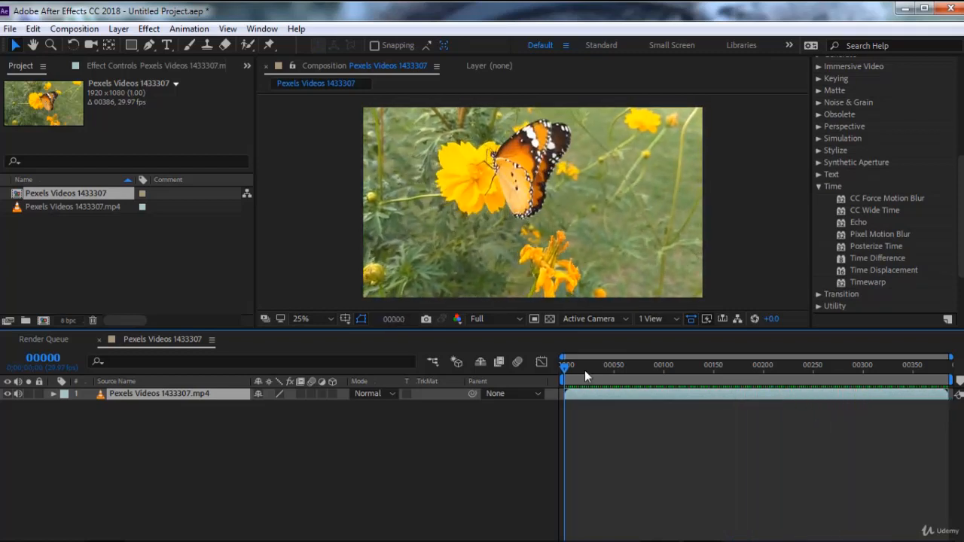
drag(584, 370, 565, 369)
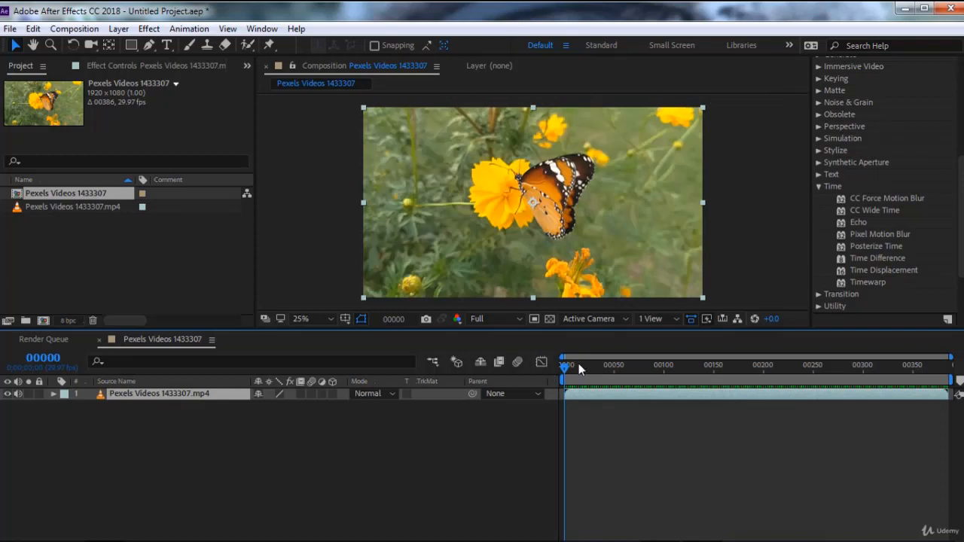
Apply the CC Force Motion Blur effect to the butterfly layer and inspect the wings enlarged at about frame 17.
click(874, 201)
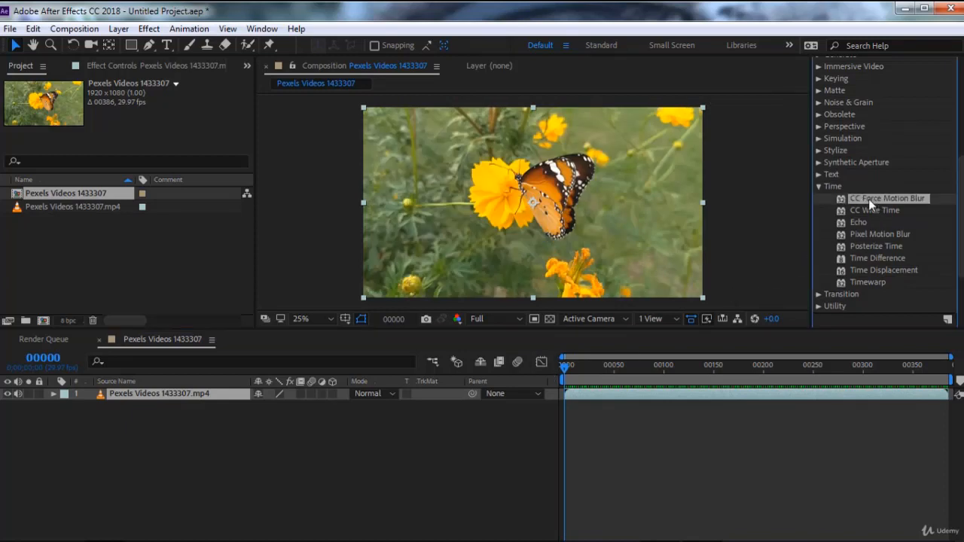
double_click(868, 199)
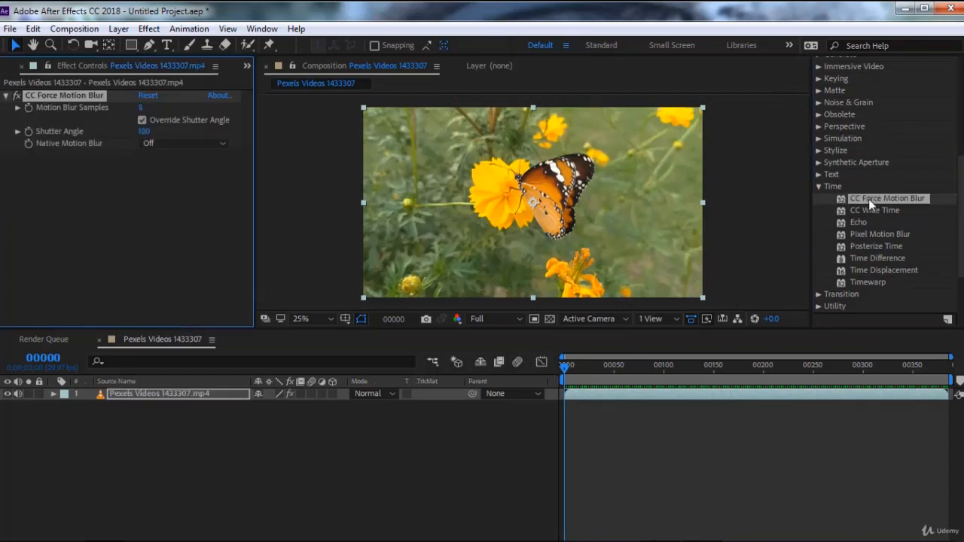
click(585, 368)
scroll(580, 199, up, 1)
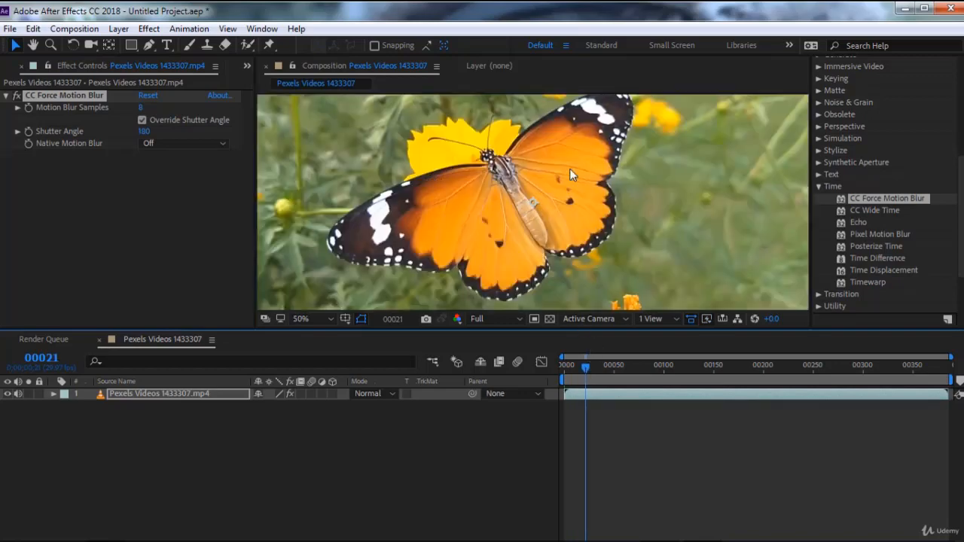
drag(586, 372, 580, 369)
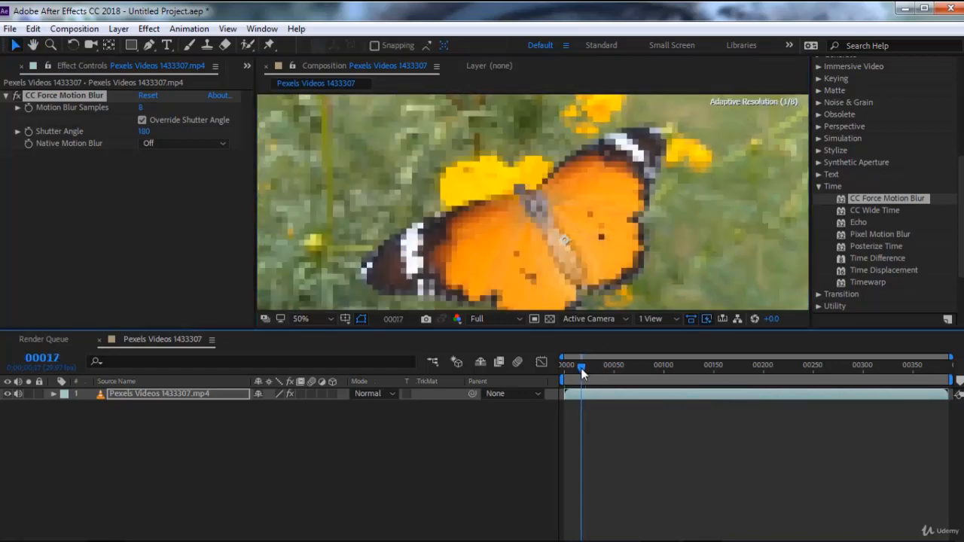
Set Motion Blur Samples to 50 and check the wing blur around frame 38.
click(140, 108)
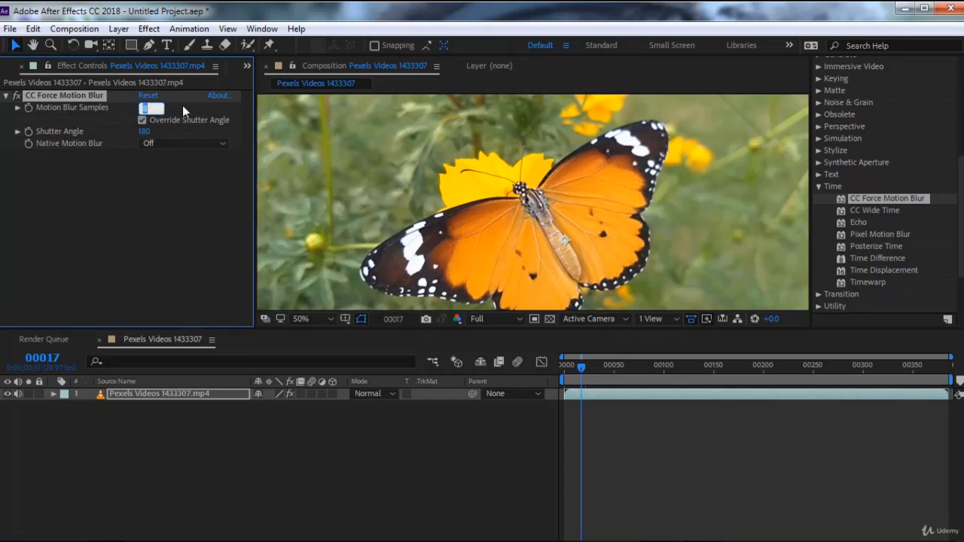
text(50)
key(Return)
drag(589, 370, 597, 374)
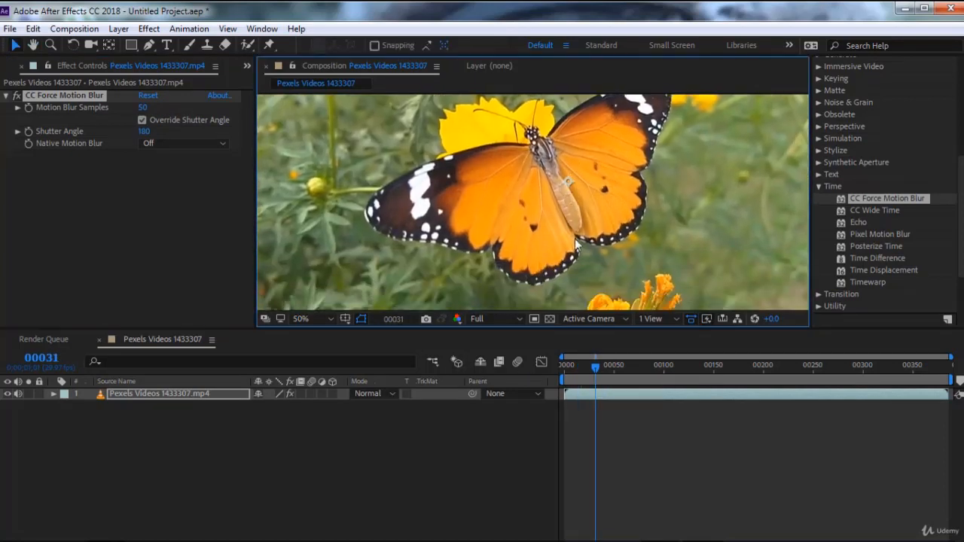
drag(596, 369, 601, 369)
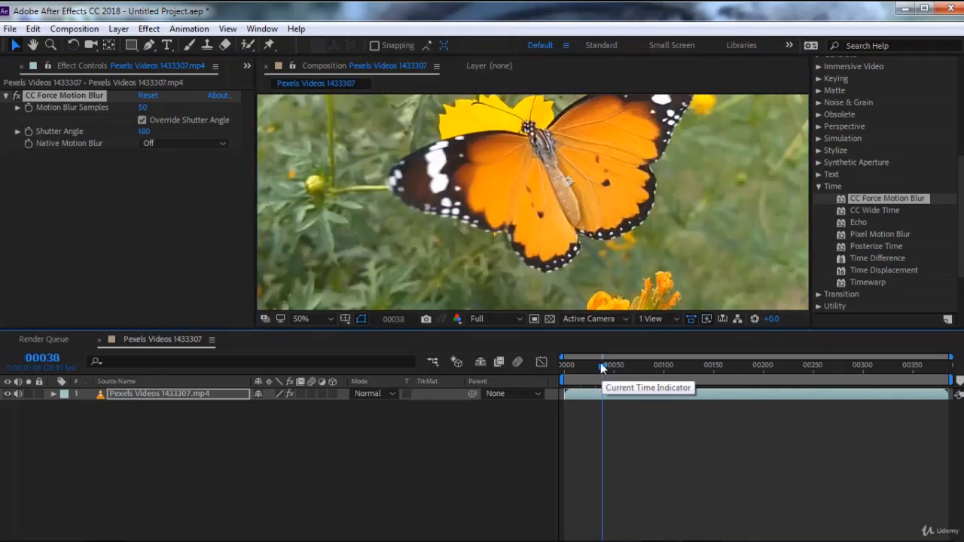
click(442, 192)
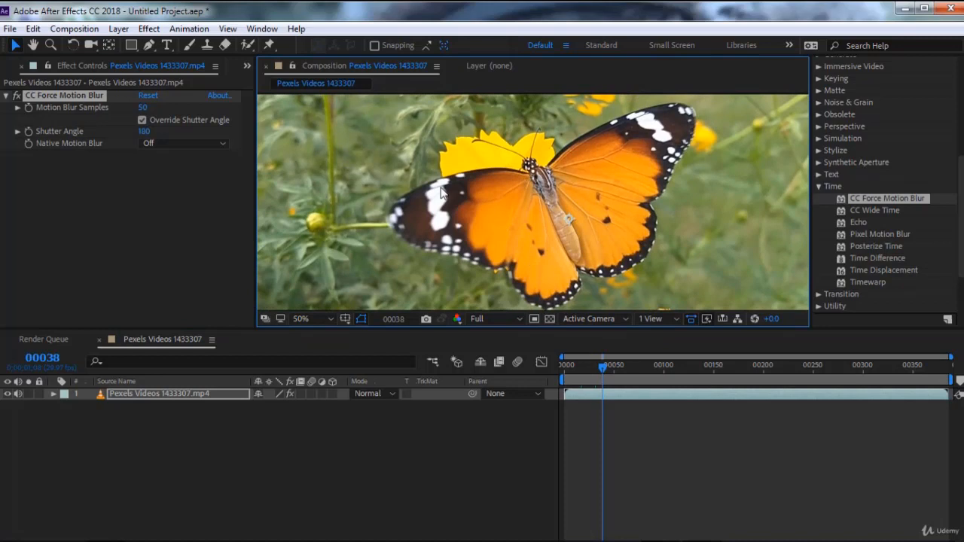
Raise the Shutter Angle of the butterfly layer's motion blur to 572.
click(15, 99)
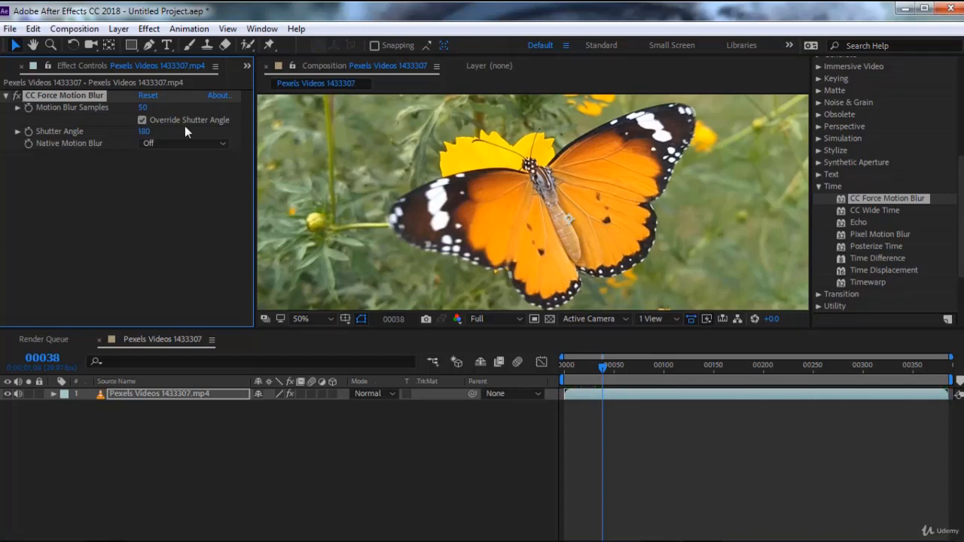
drag(145, 131, 422, 134)
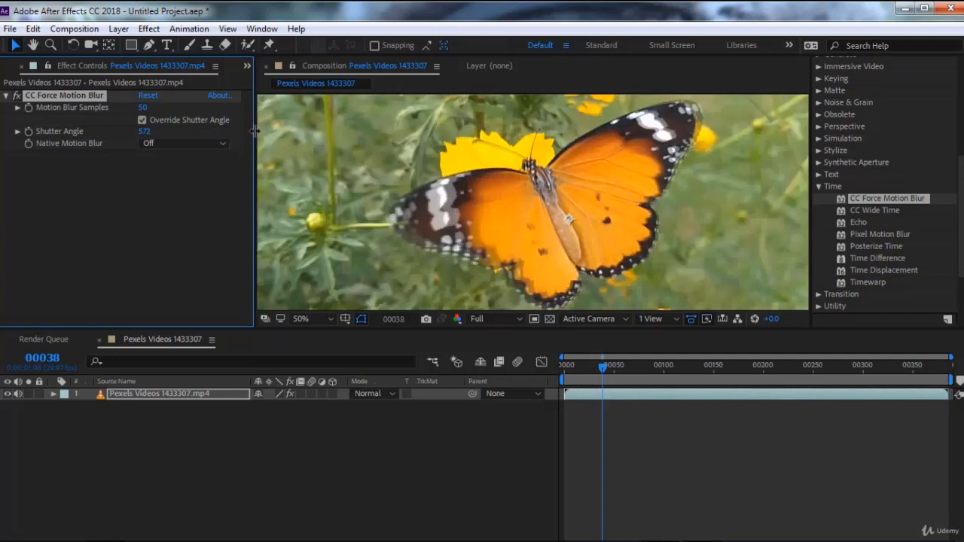
Switch CC Force Motion Blur off and on repeatedly to compare the butterfly's wings, leaving the effect disabled.
click(16, 96)
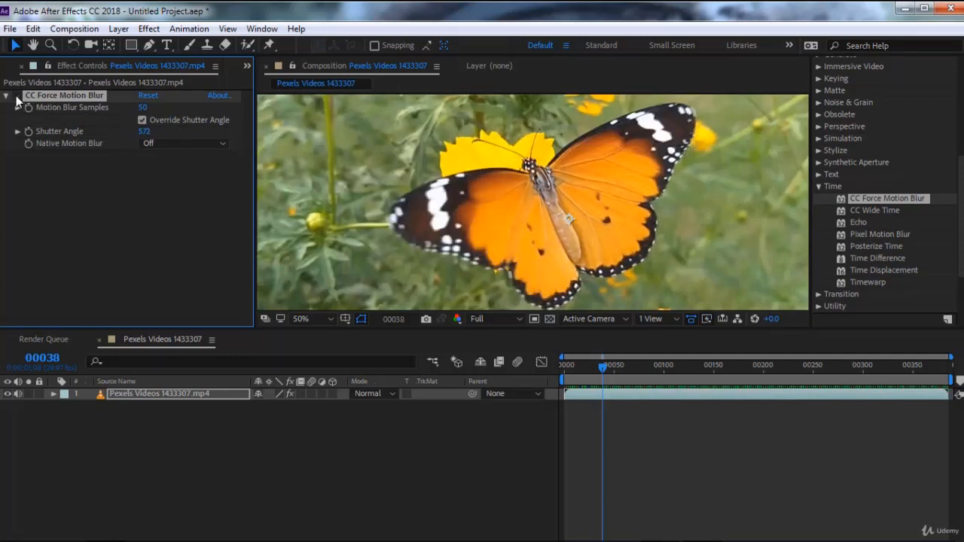
click(17, 97)
click(16, 97)
click(16, 96)
click(16, 96)
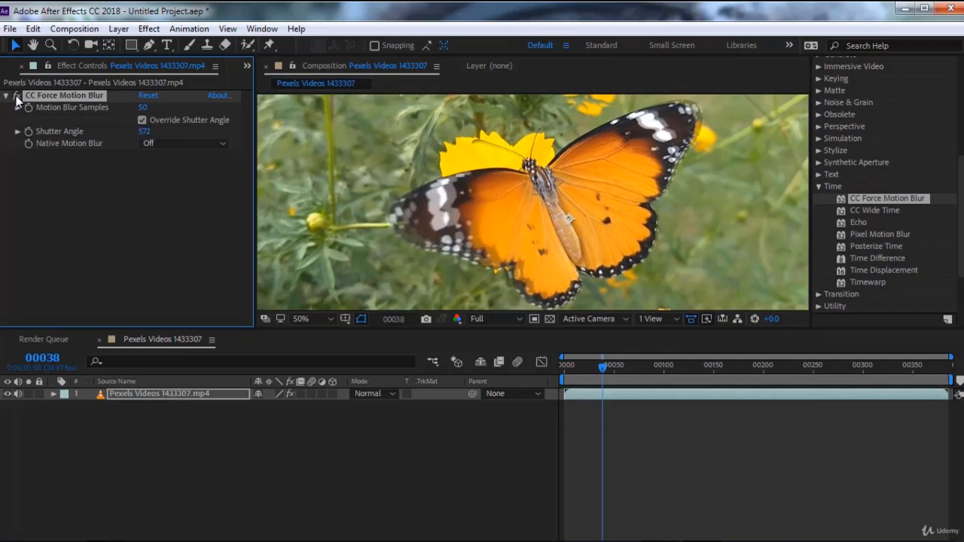
click(16, 96)
click(16, 96)
click(17, 96)
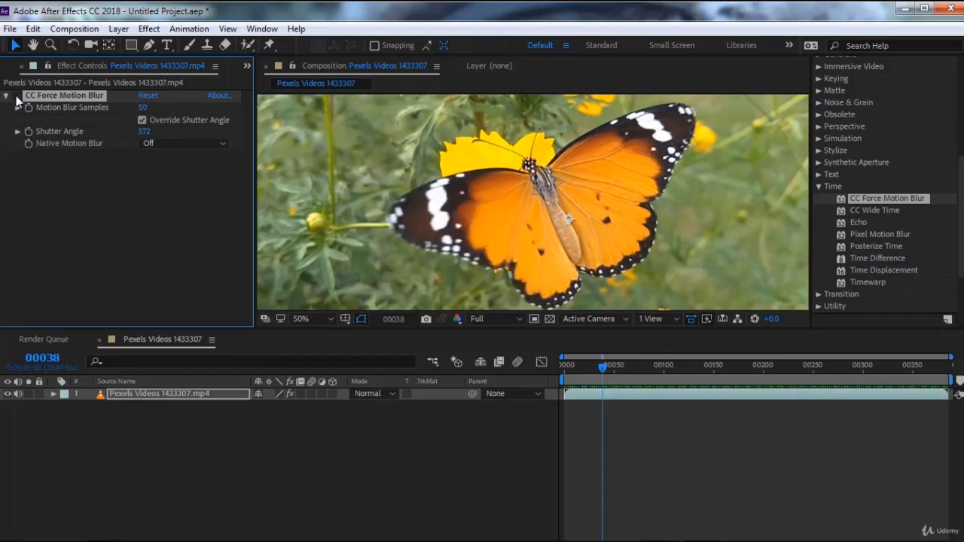
click(17, 96)
click(16, 97)
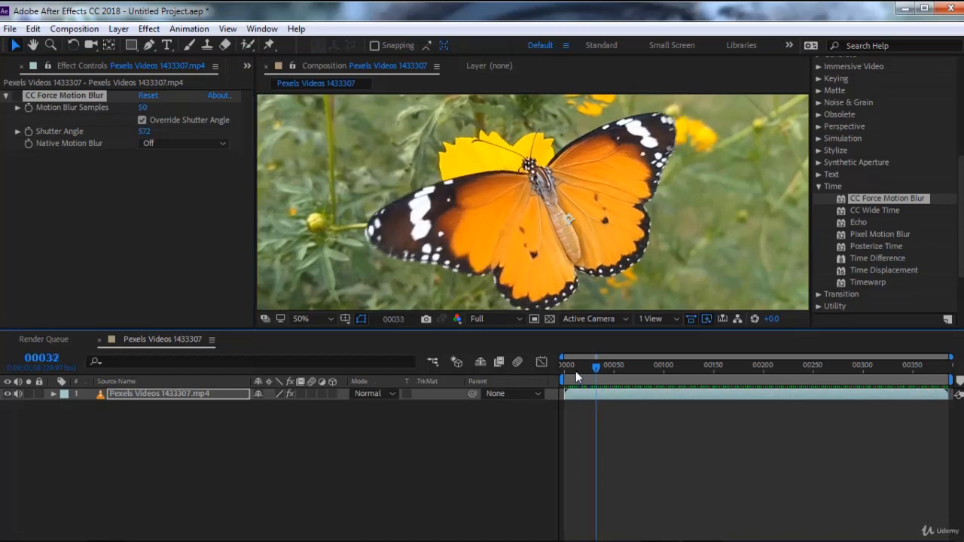
Play the butterfly clip from the start with the blur disabled, and return the playhead to frame 0.
key(Home)
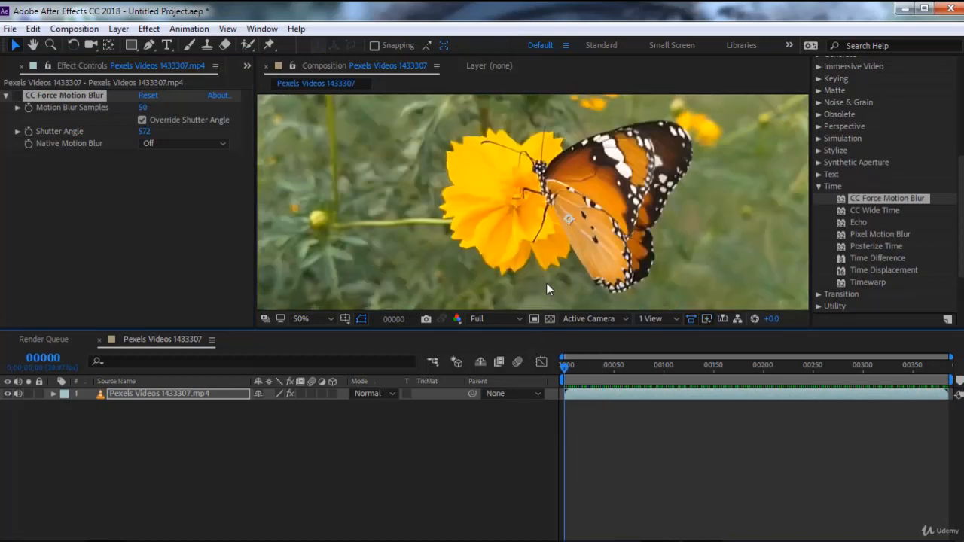
key(space)
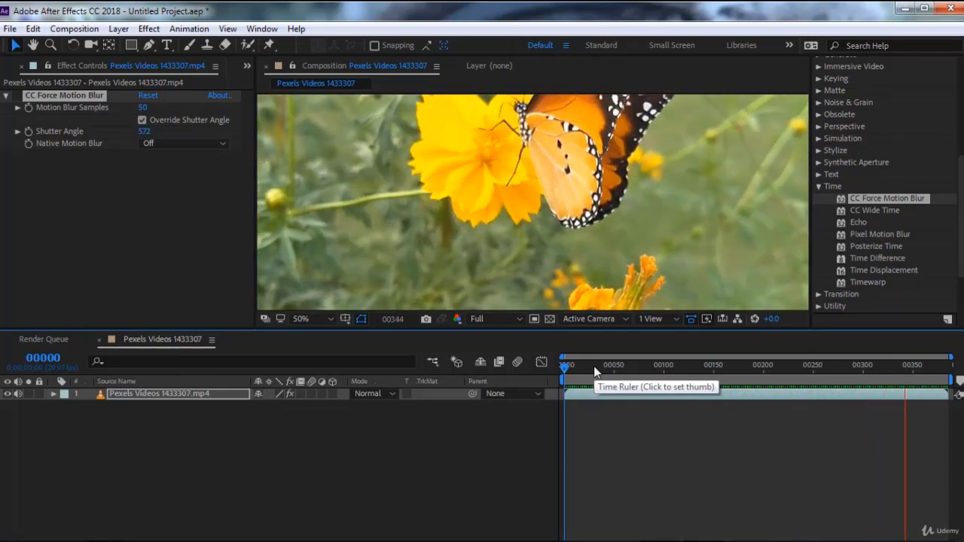
drag(594, 366, 565, 373)
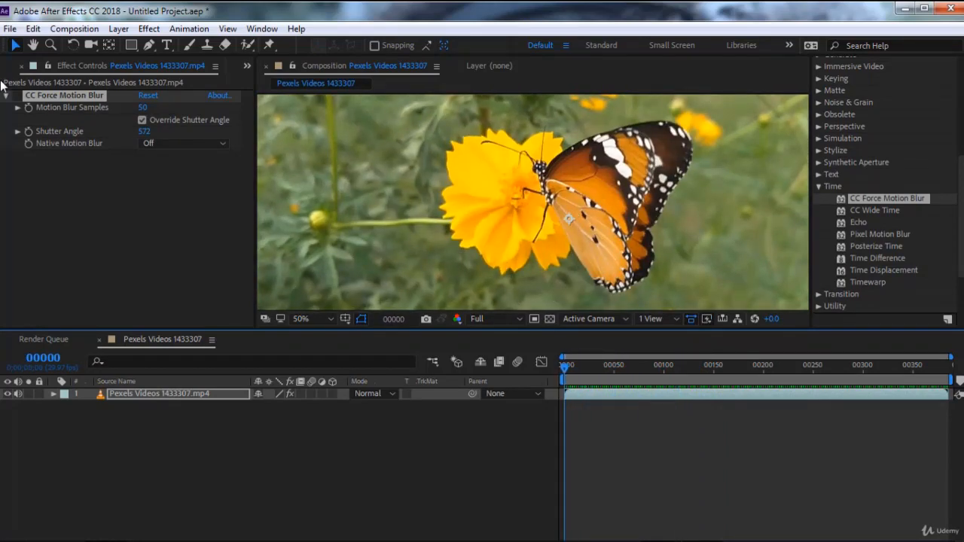
Start a new project without saving the butterfly project.
click(11, 29)
mouse_move(30, 42)
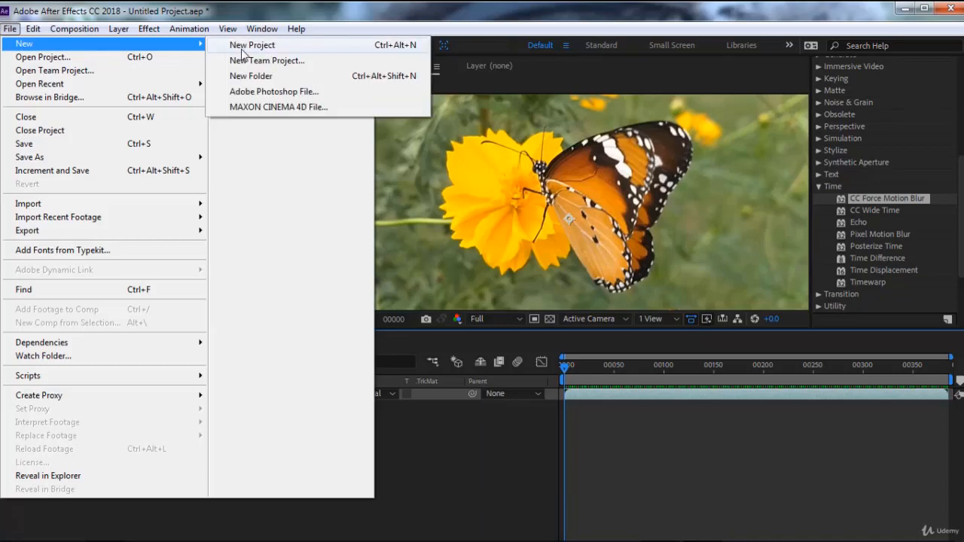
click(242, 50)
click(503, 319)
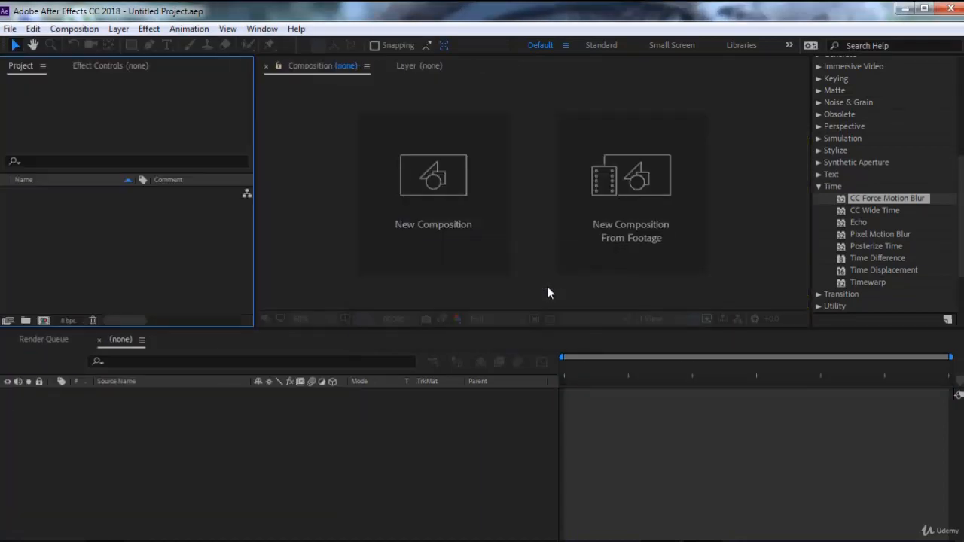
Create a composition from the Pexels Videos 2430827 footage and apply CC Force Motion Blur to its layer.
click(635, 201)
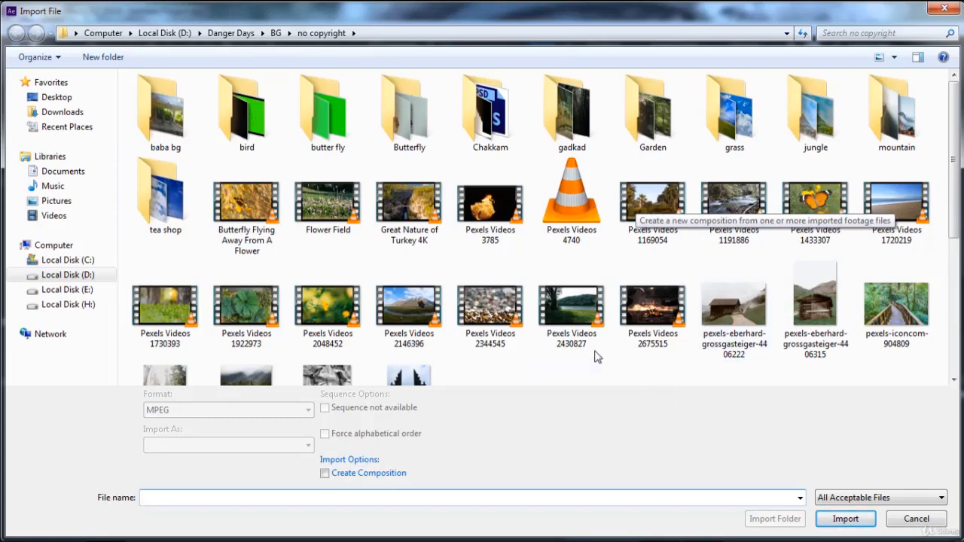
double_click(577, 313)
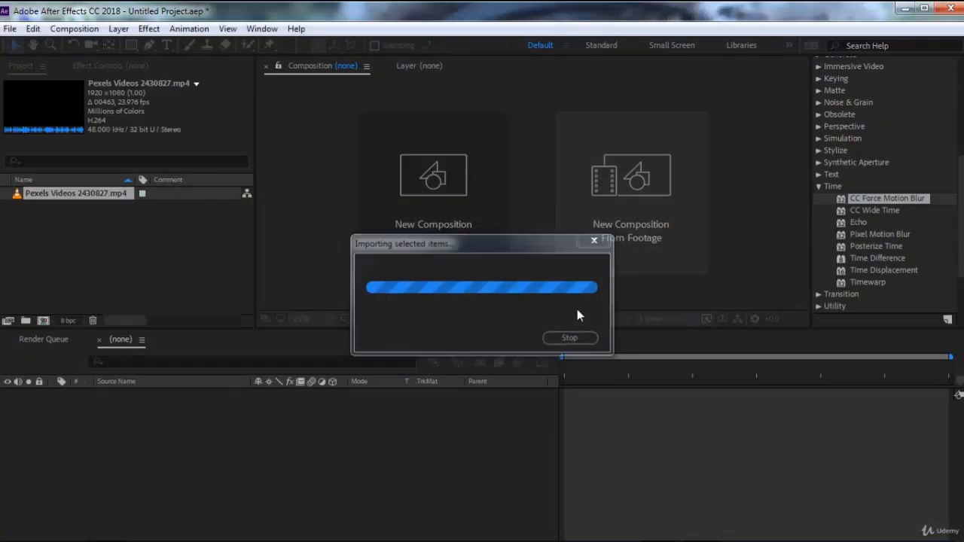
double_click(874, 198)
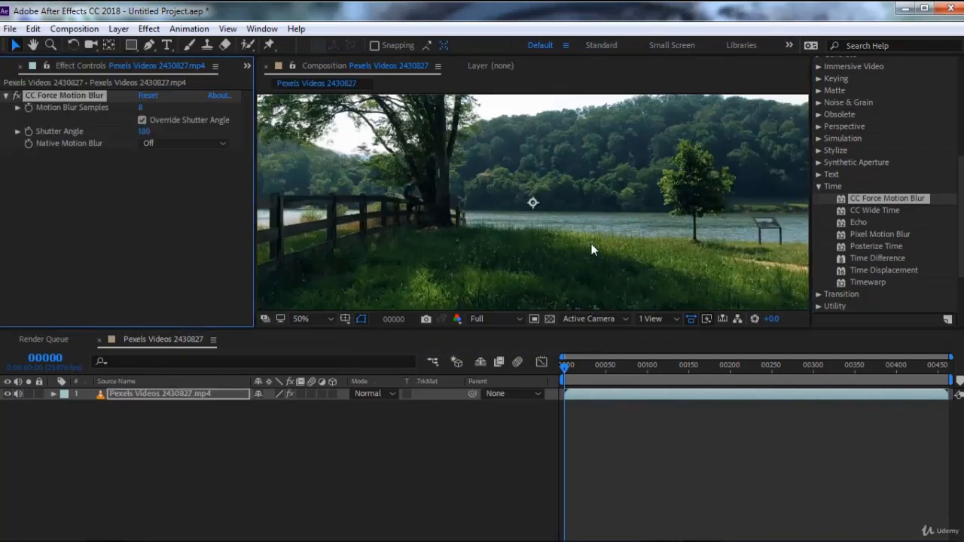
Move to frame 40 of the lakeside clip and raise the motion blur's Shutter Angle to 750.
click(598, 366)
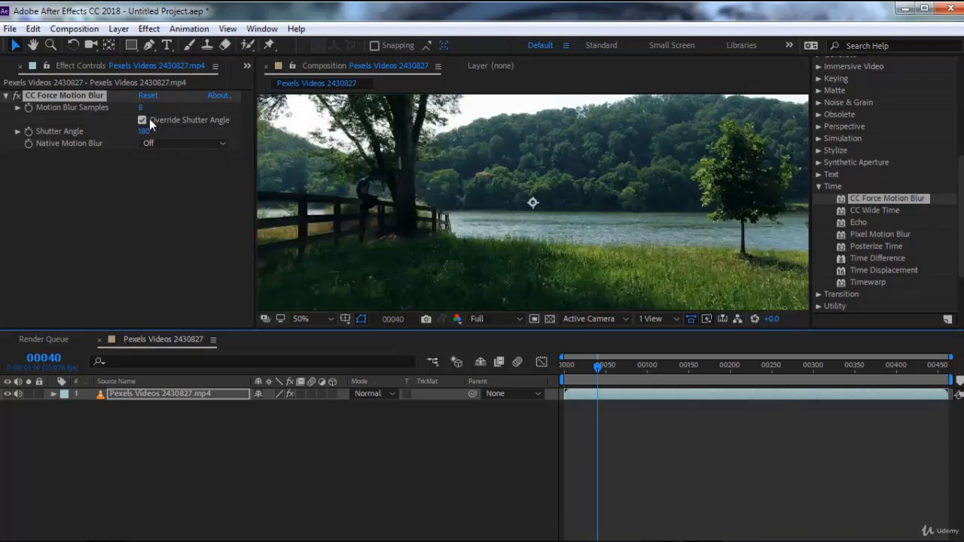
drag(145, 133, 392, 130)
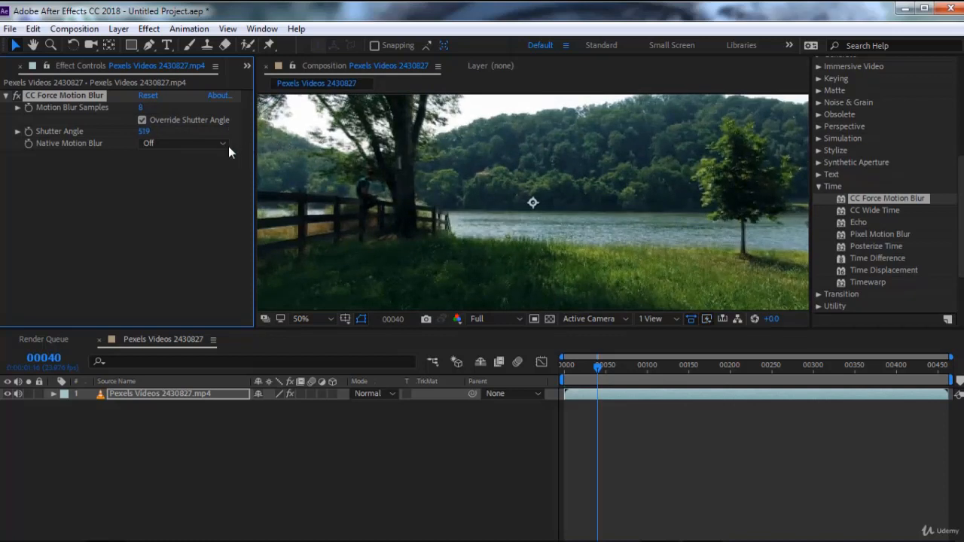
drag(143, 134, 358, 142)
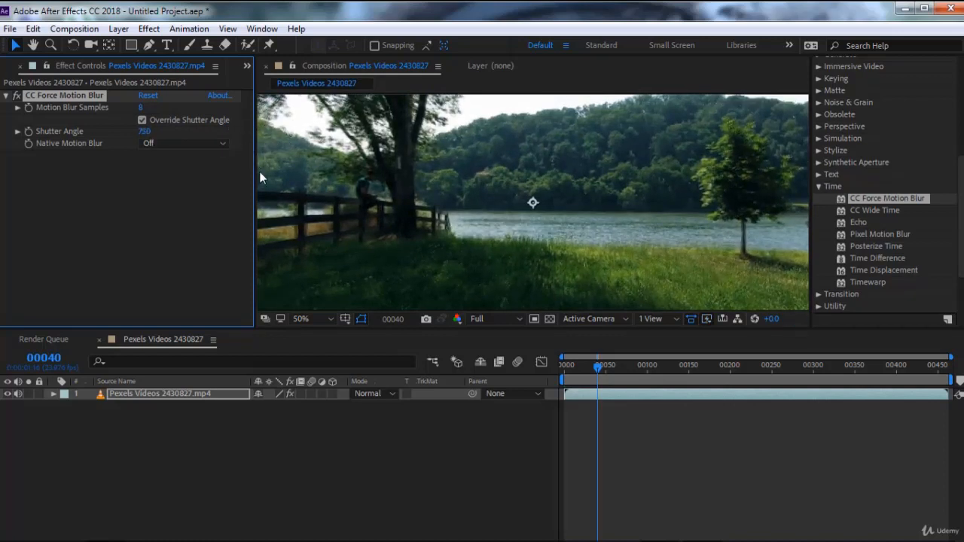
Switch the motion blur effect off and on to compare the lakeside frame with and without it.
click(17, 96)
click(17, 97)
click(16, 96)
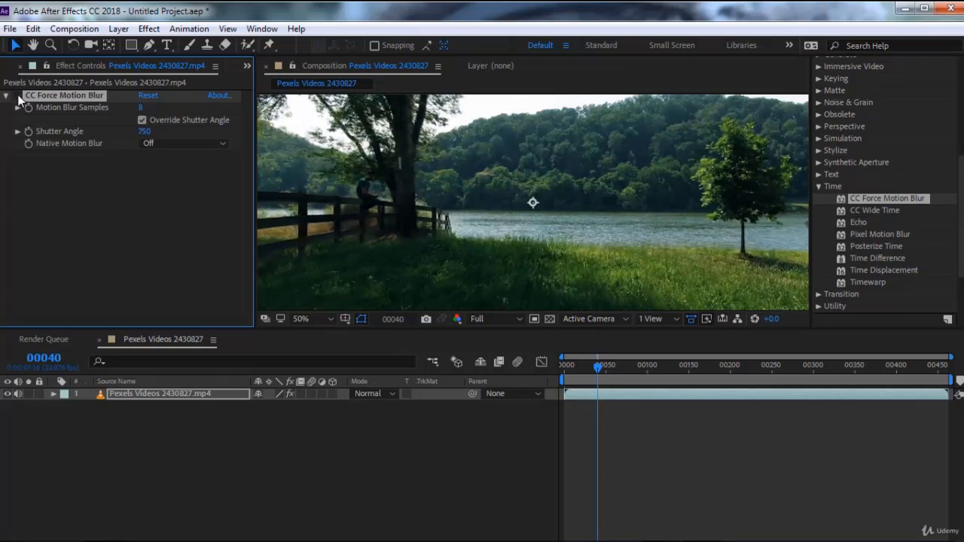
click(16, 97)
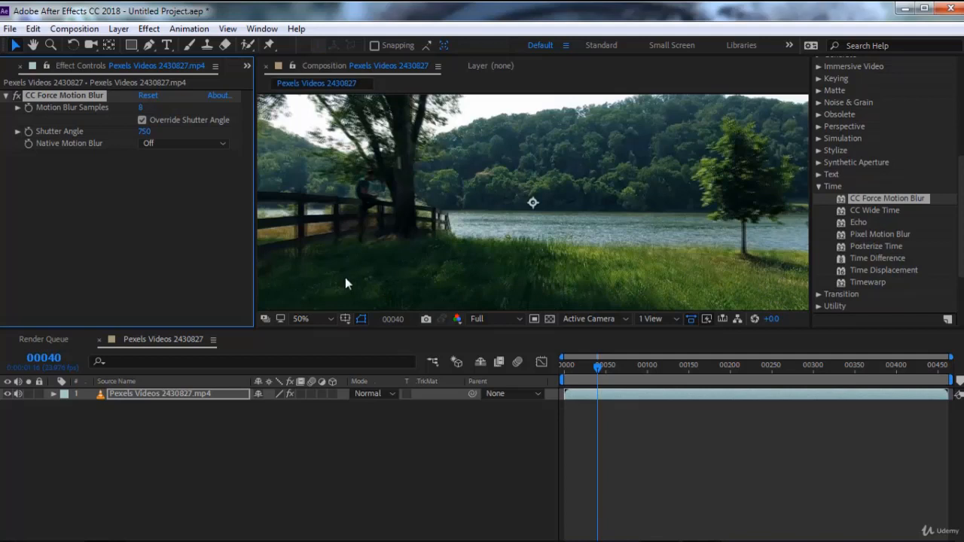
Set the lakeside layer's Motion Blur Samples to 50 and return the playhead to frame 0.
click(142, 107)
text(50)
key(Return)
click(565, 365)
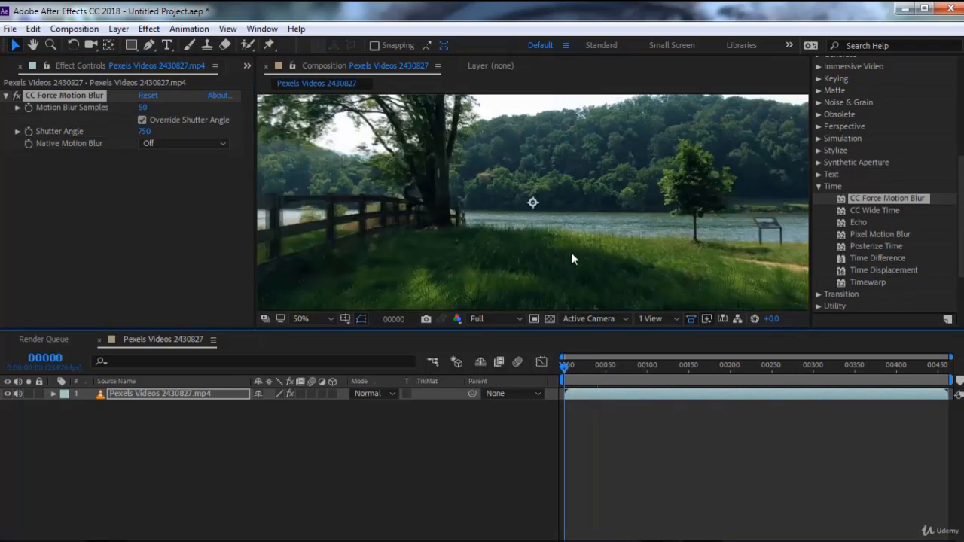
Preview the lakeside clip with the forced motion blur and compare the frame with the effect off and on.
key(space)
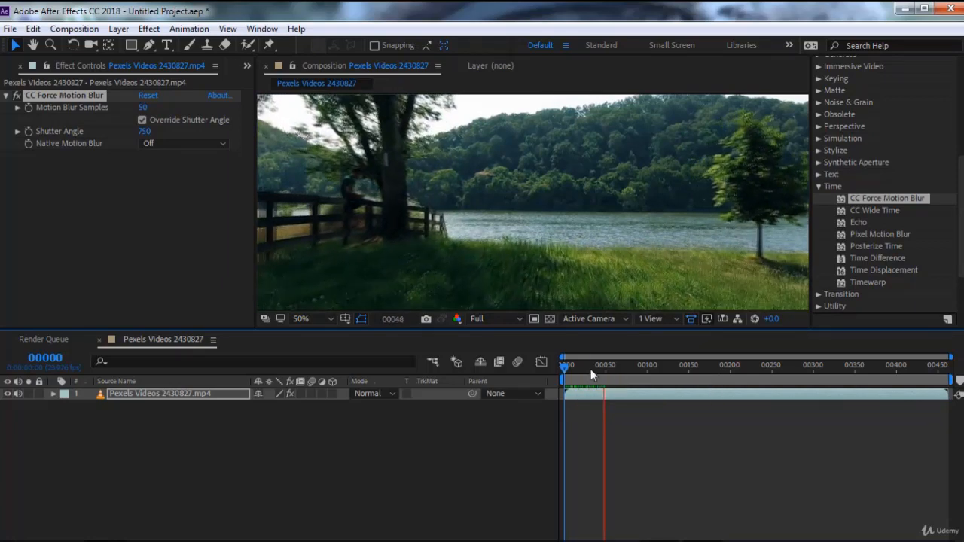
key(space)
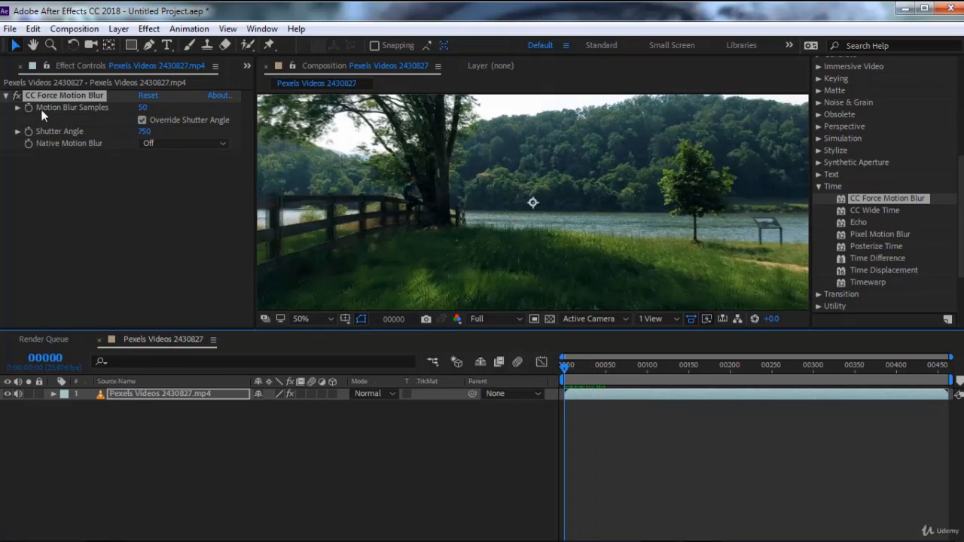
click(18, 101)
click(18, 100)
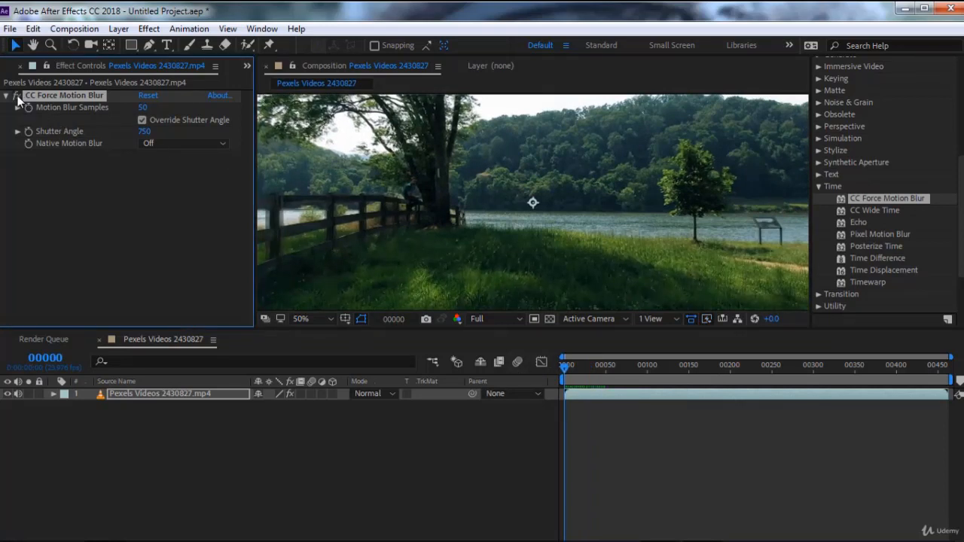
click(16, 98)
click(16, 98)
Replace CC Force Motion Blur with CC Wide Time on the lakeside layer.
key(Delete)
click(874, 209)
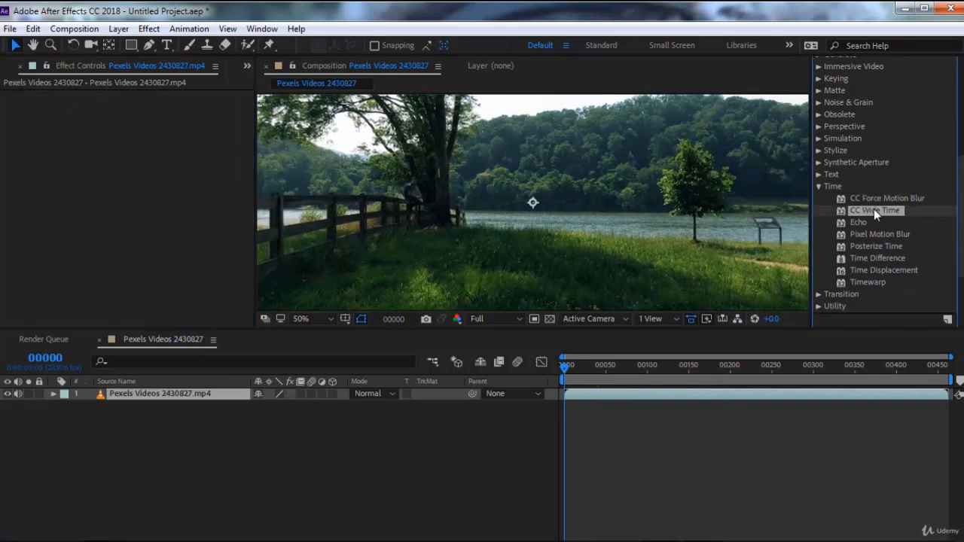
double_click(868, 210)
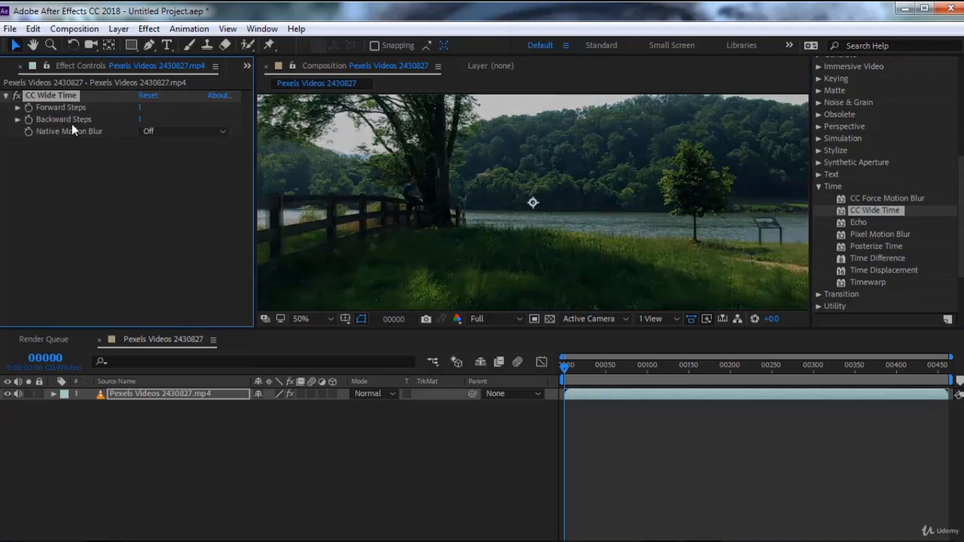
Set CC Wide Time's Forward Steps to 3 and then 10, scrub through the lakeside clip and return to frame 0.
click(140, 108)
text(3)
key(Return)
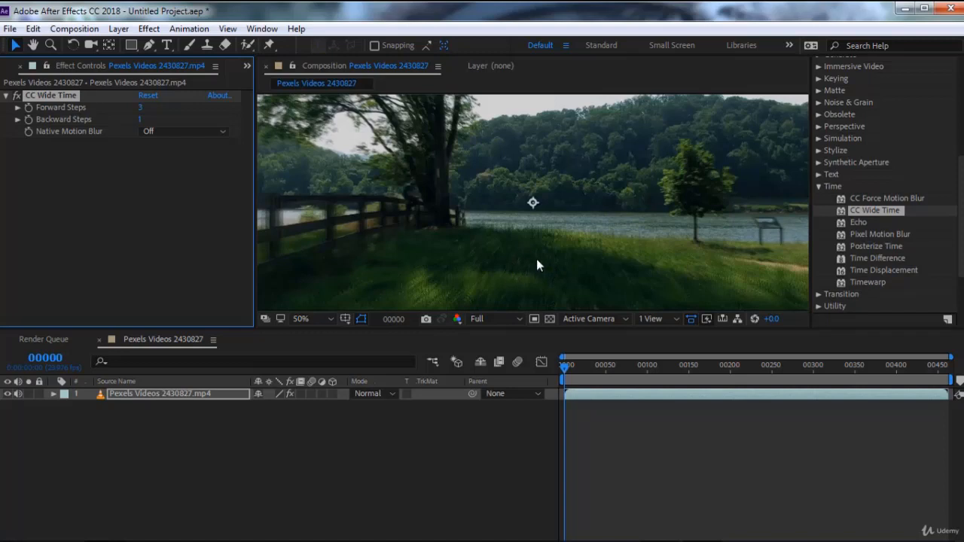
click(140, 108)
text(10)
key(Return)
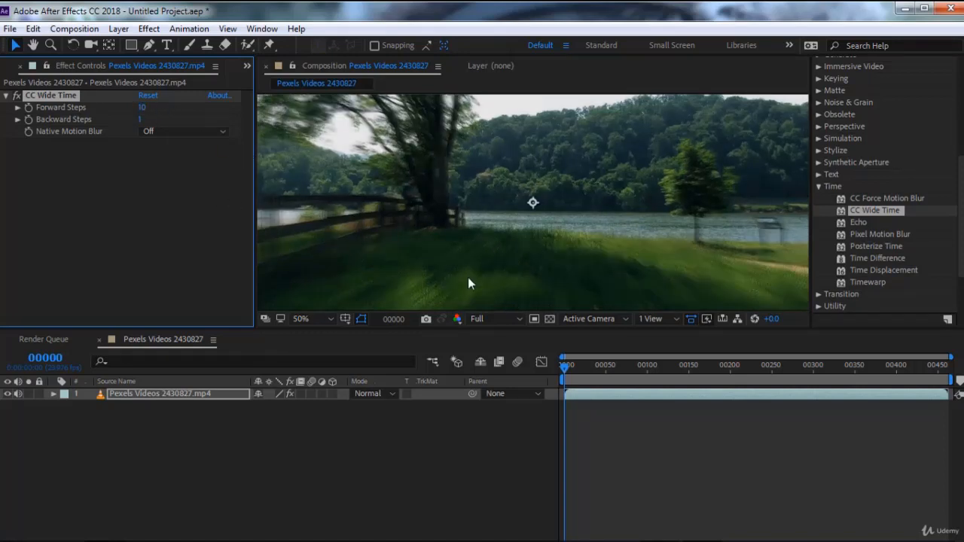
scroll(539, 204, down, 2)
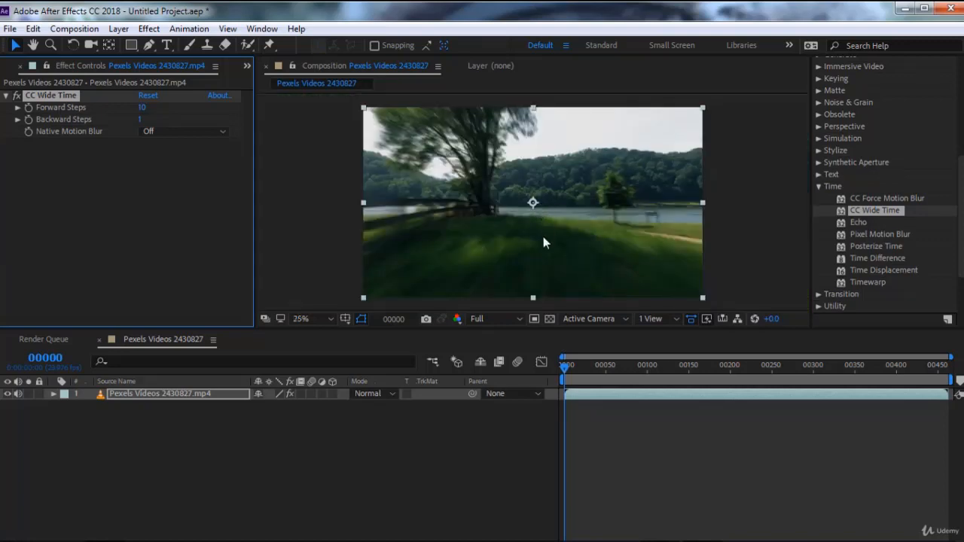
drag(574, 369, 645, 374)
key(Home)
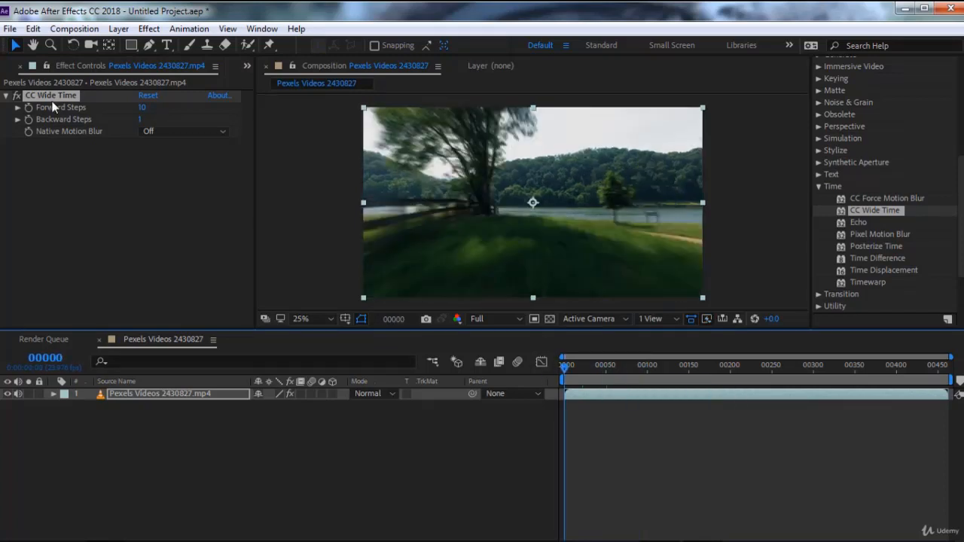
Start a new project without saving and create a composition from the Butterfly Flying Away From A Flower footage.
click(33, 29)
click(10, 29)
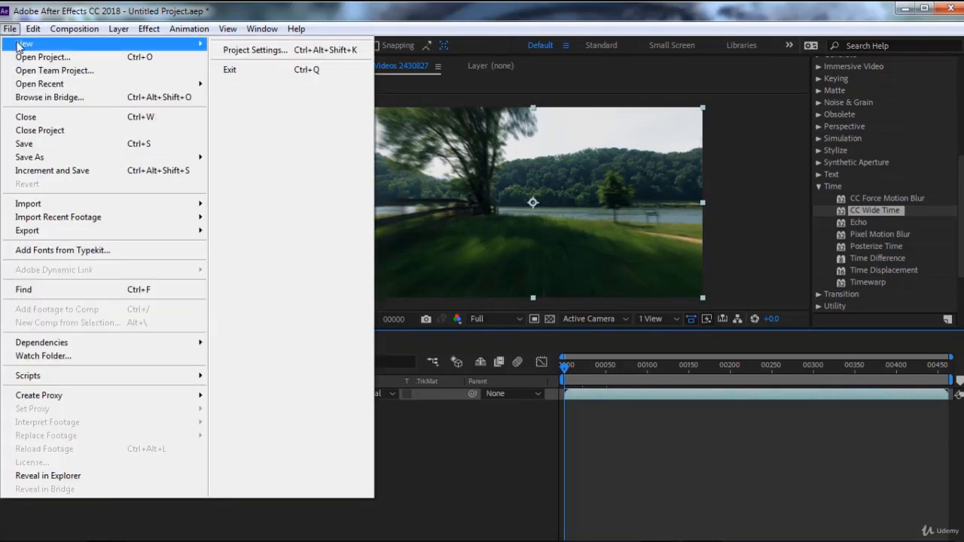
mouse_move(25, 41)
click(269, 43)
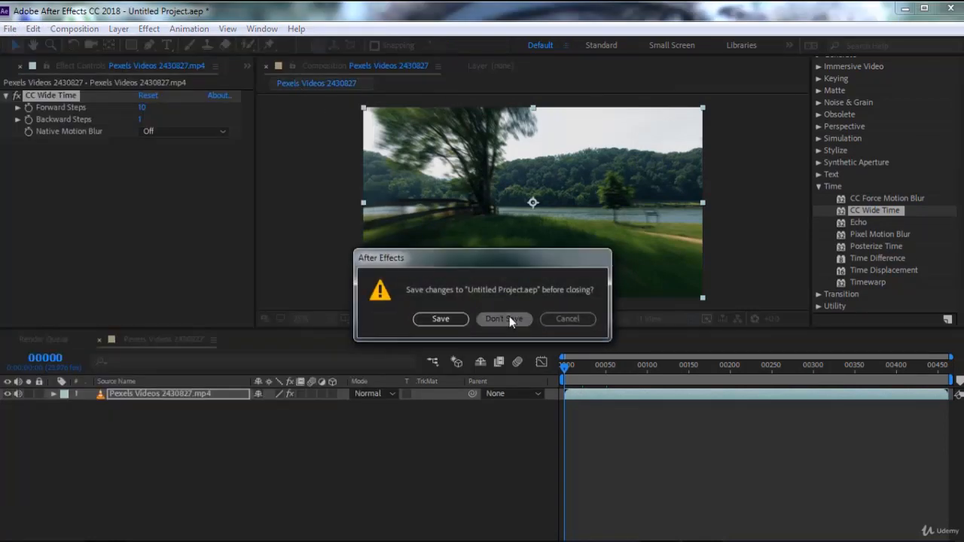
click(509, 316)
click(626, 201)
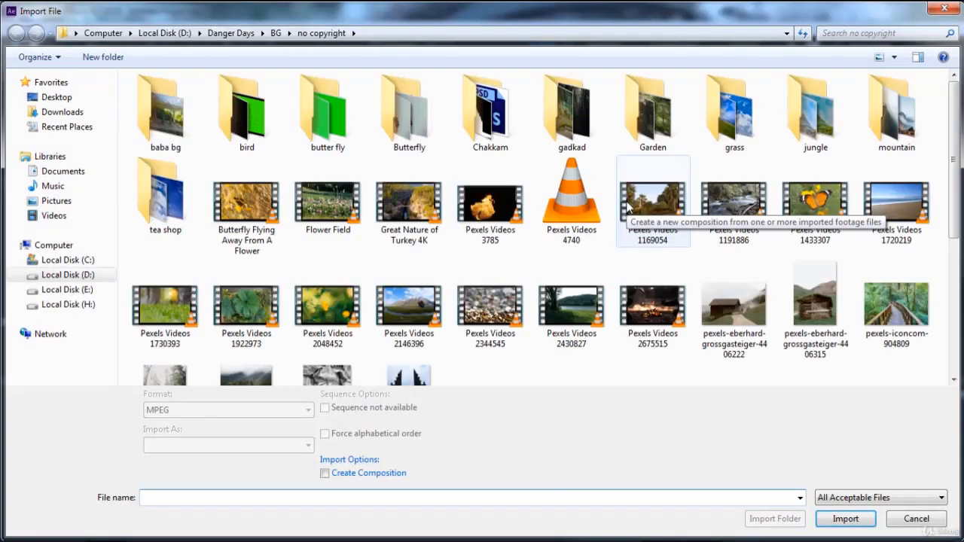
double_click(258, 220)
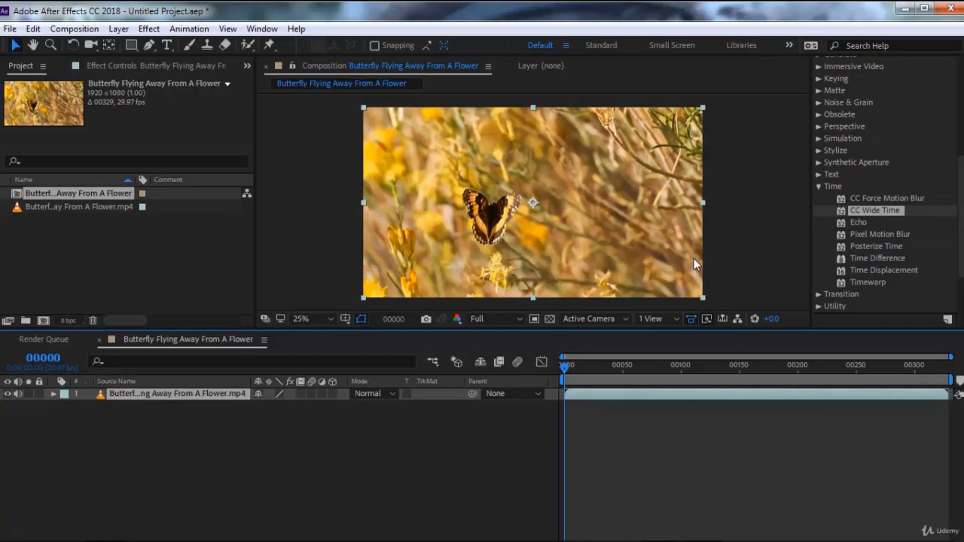
Apply CC Wide Time to the butterfly layer with Forward Steps set to 10.
drag(858, 214, 456, 197)
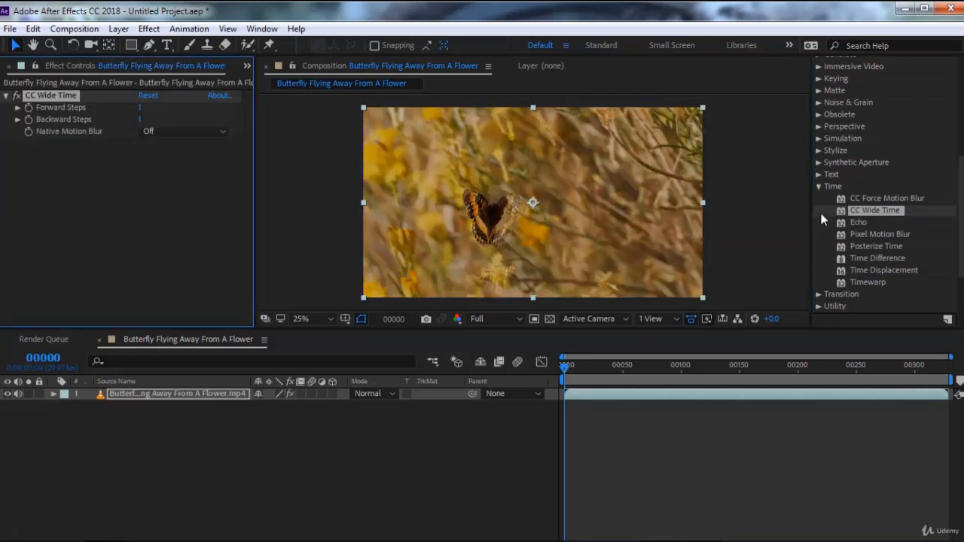
click(141, 108)
text(10)
key(Return)
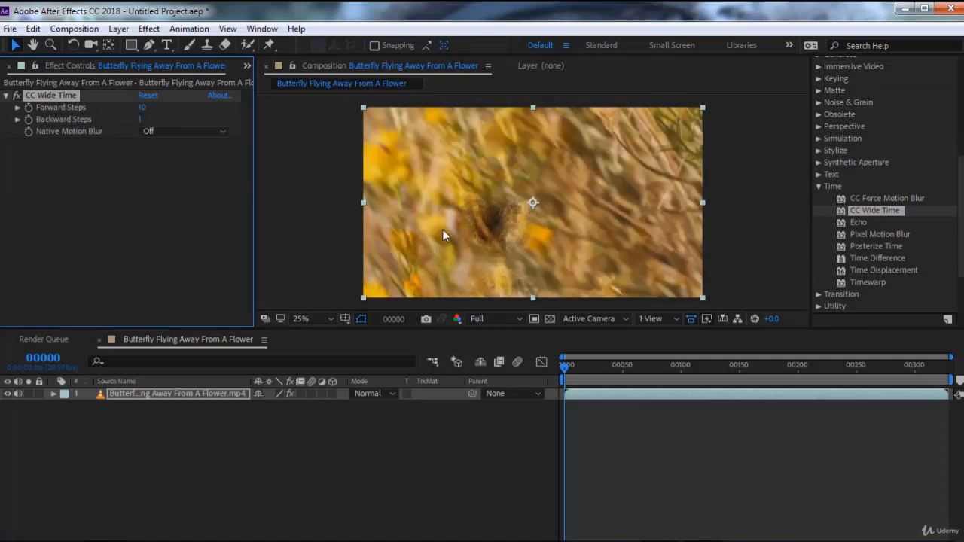
key(period)
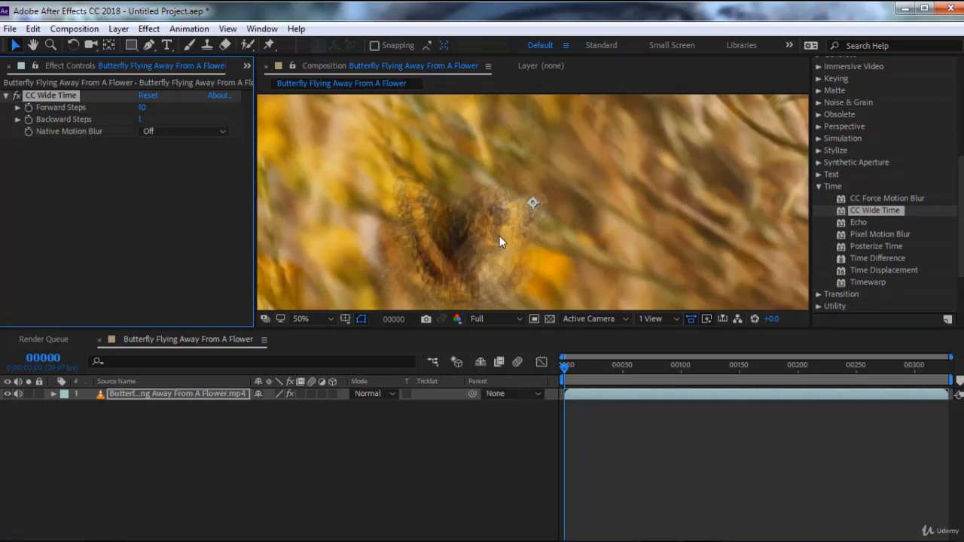
Set CC Wide Time's Backward Steps to 10 and check the butterfly clip at frames 41 and 75.
click(141, 120)
text(10)
key(Return)
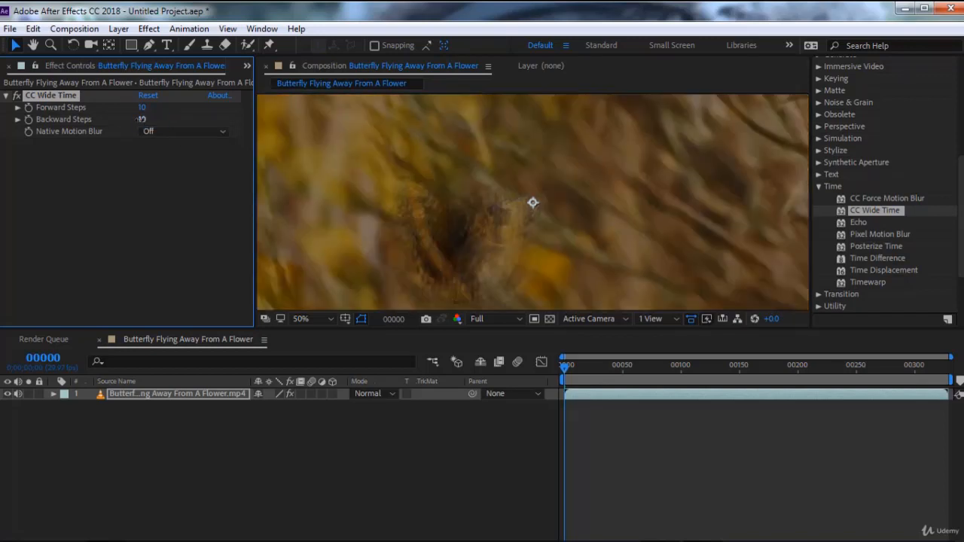
click(613, 365)
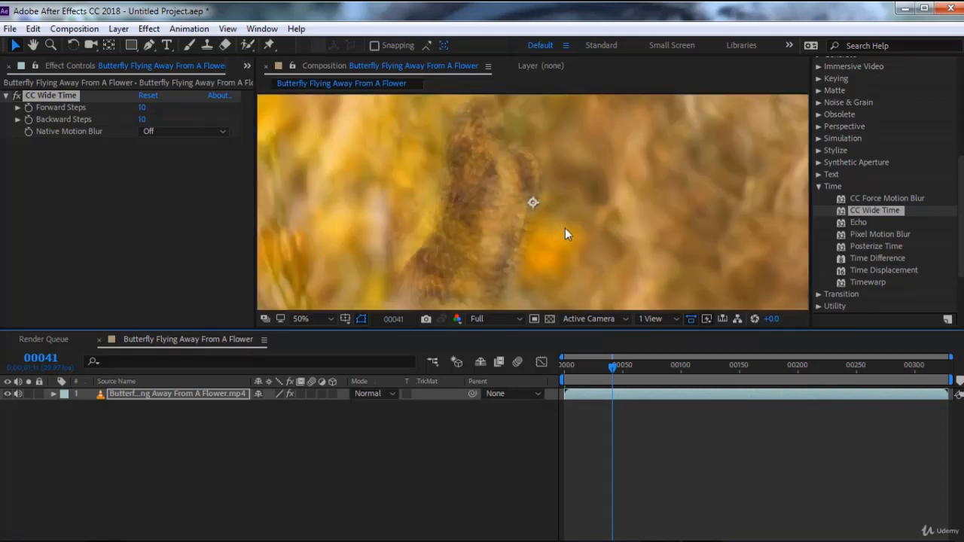
key(comma)
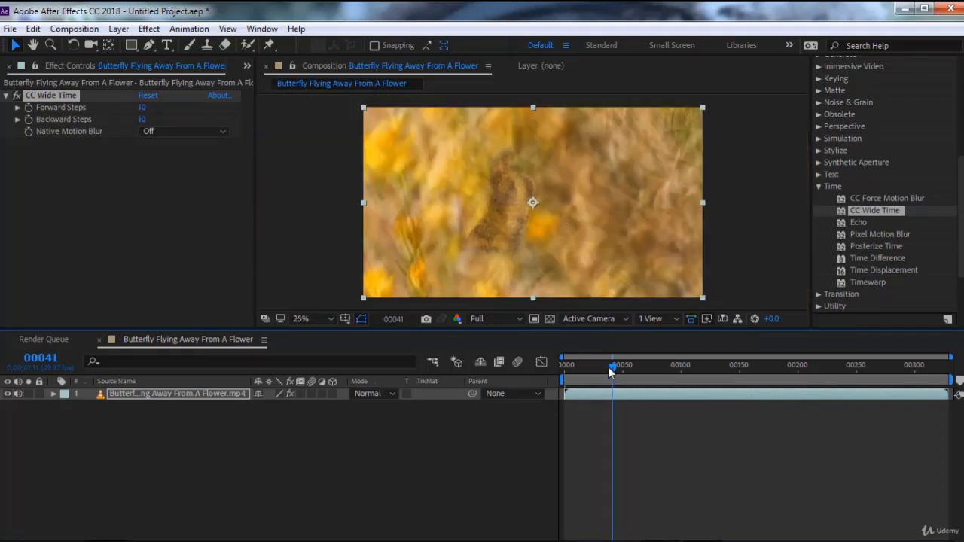
drag(613, 369, 653, 374)
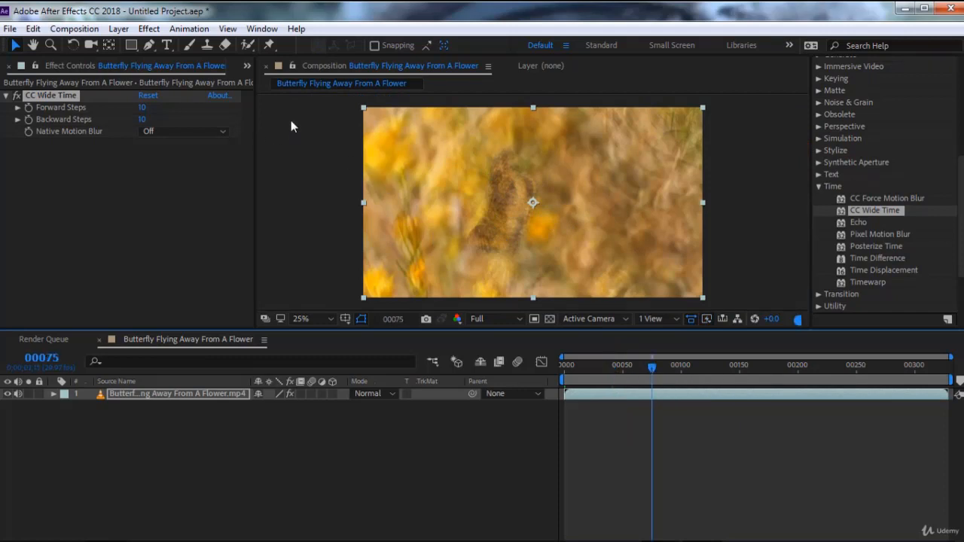
Replace CC Wide Time with Echo on the butterfly layer, and delete Echo again.
click(66, 97)
key(Delete)
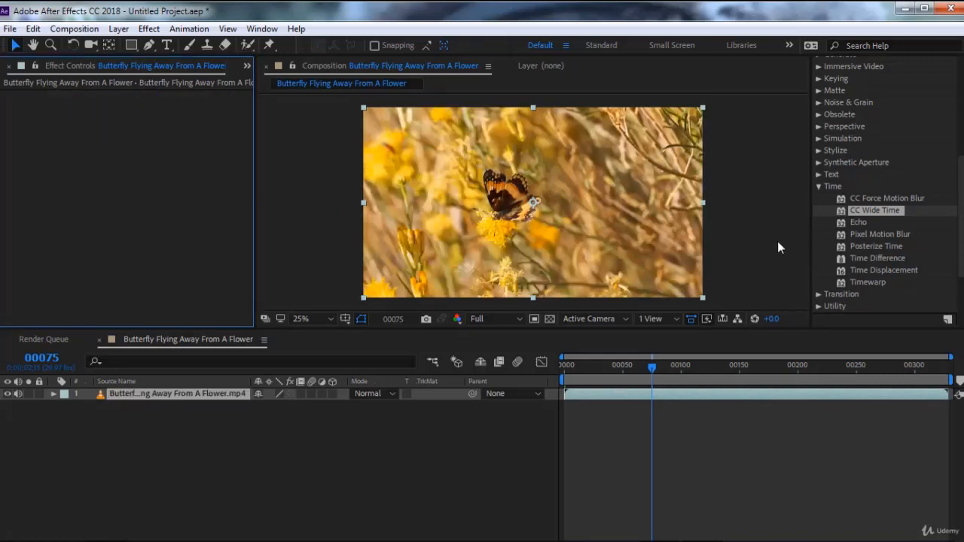
click(858, 224)
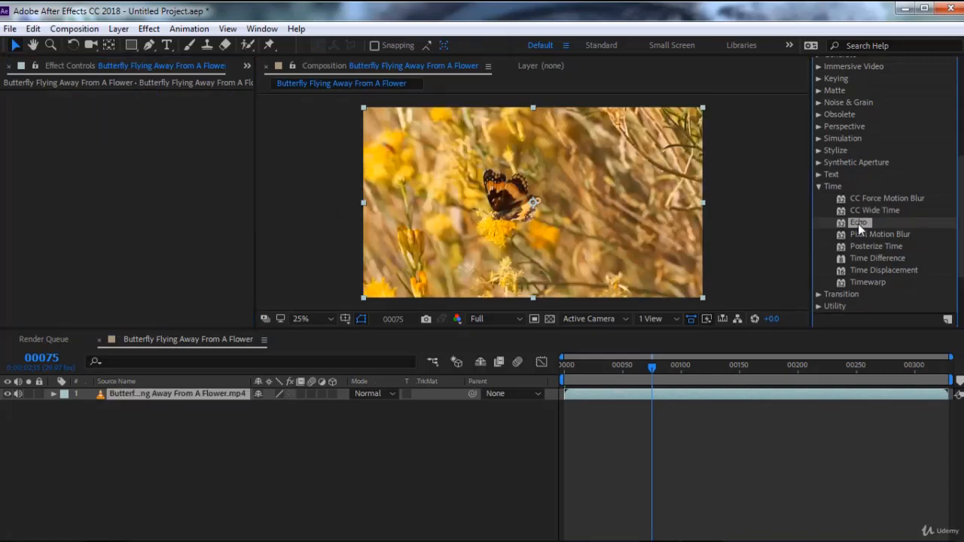
double_click(858, 224)
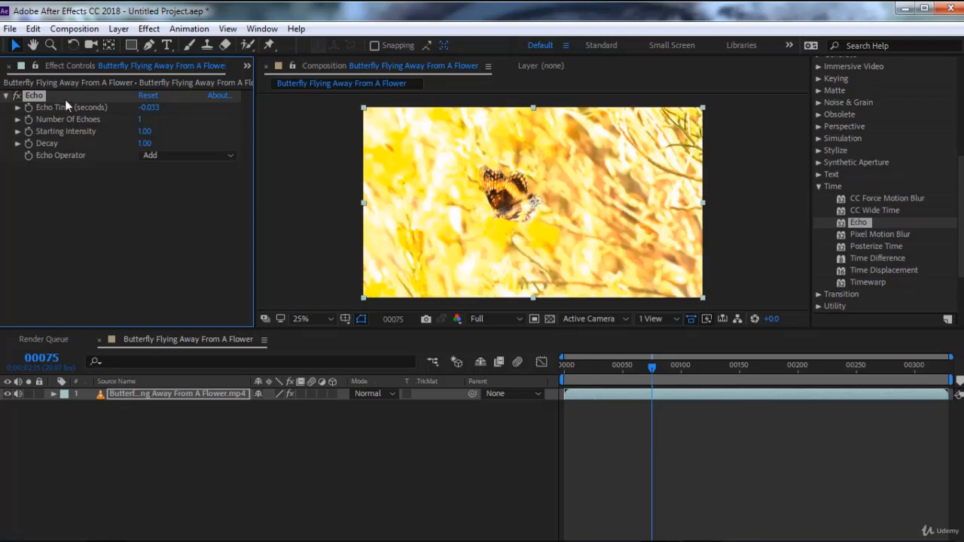
click(41, 101)
key(Delete)
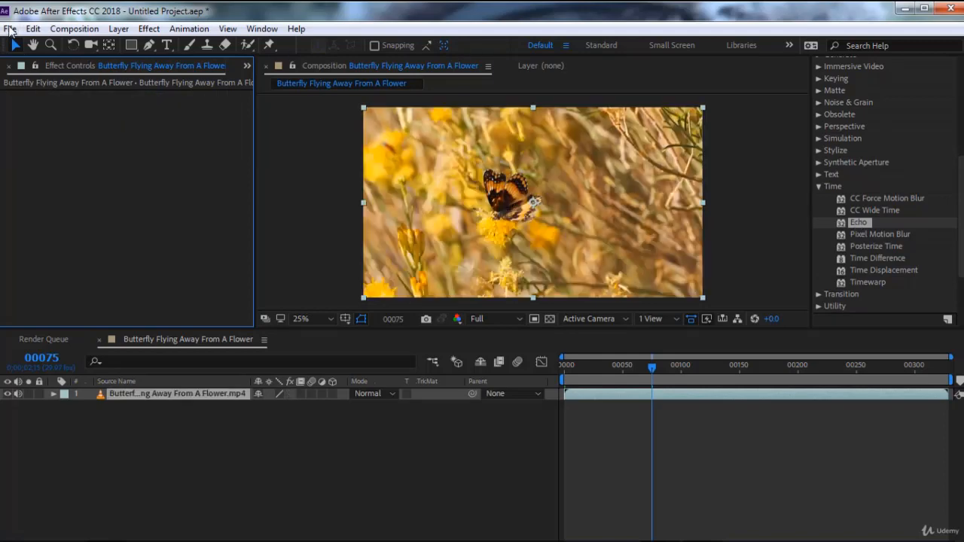
Start a new project without saving and create a composition from the Pexels Videos 1433307 butterfly footage.
click(10, 29)
mouse_move(45, 42)
click(241, 43)
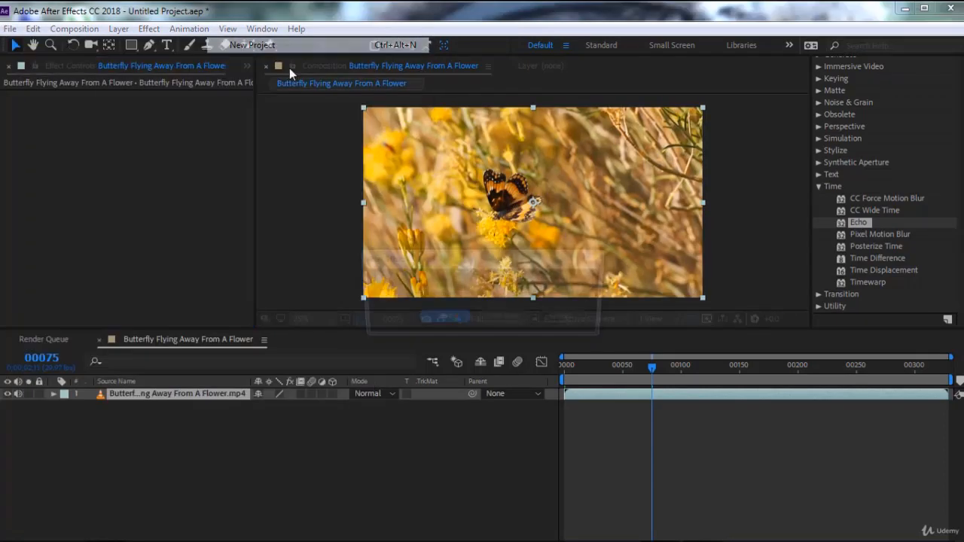
click(506, 317)
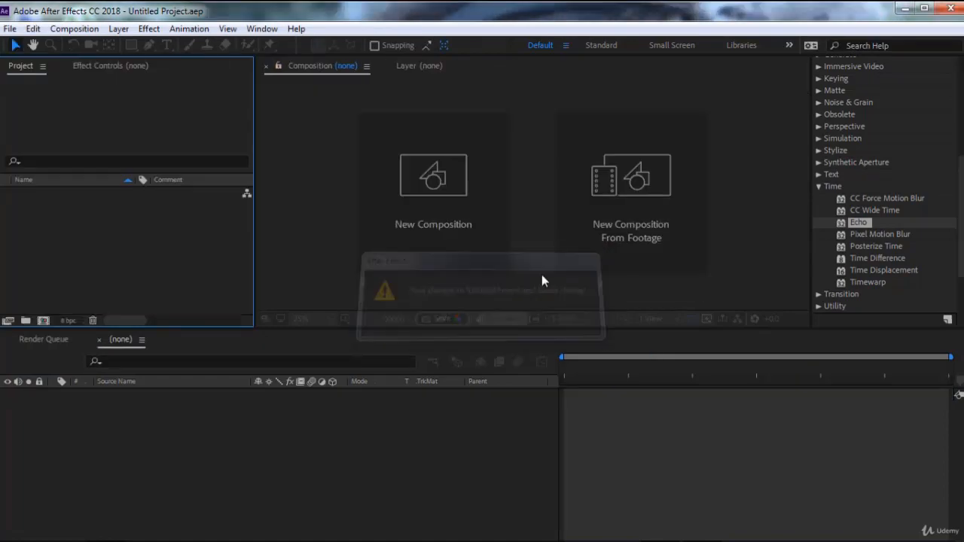
click(599, 213)
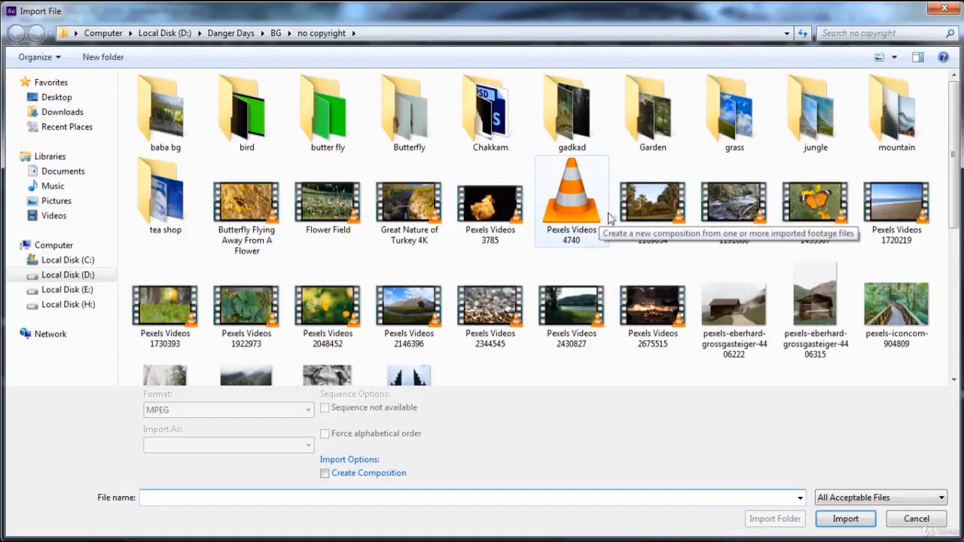
double_click(816, 202)
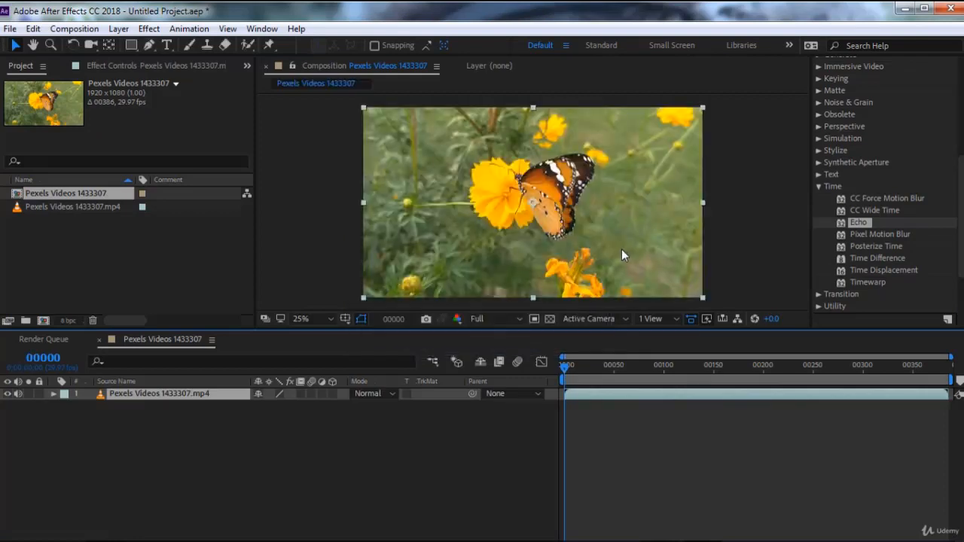
Apply Echo to the Pexels Videos 1433307 layer and move to frame 21.
double_click(857, 223)
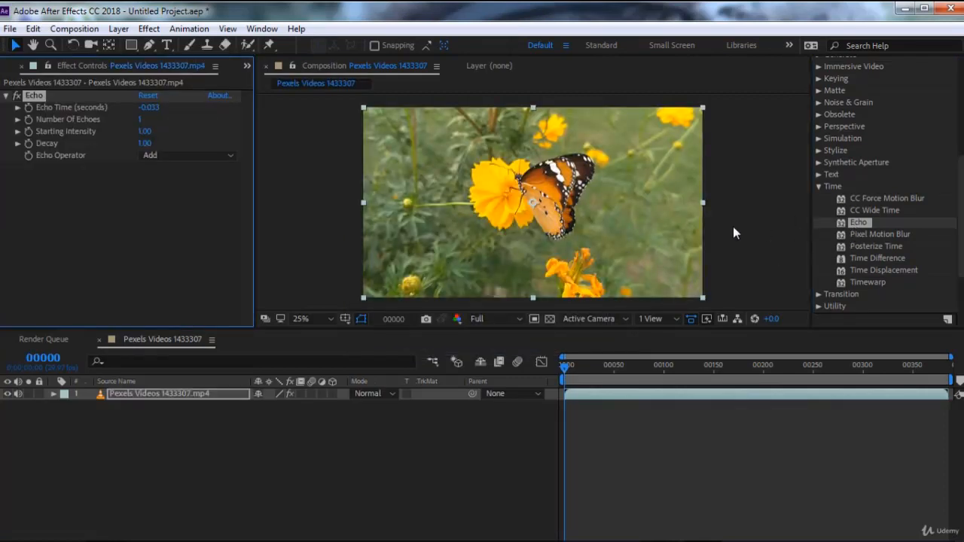
scroll(579, 173, up, 2)
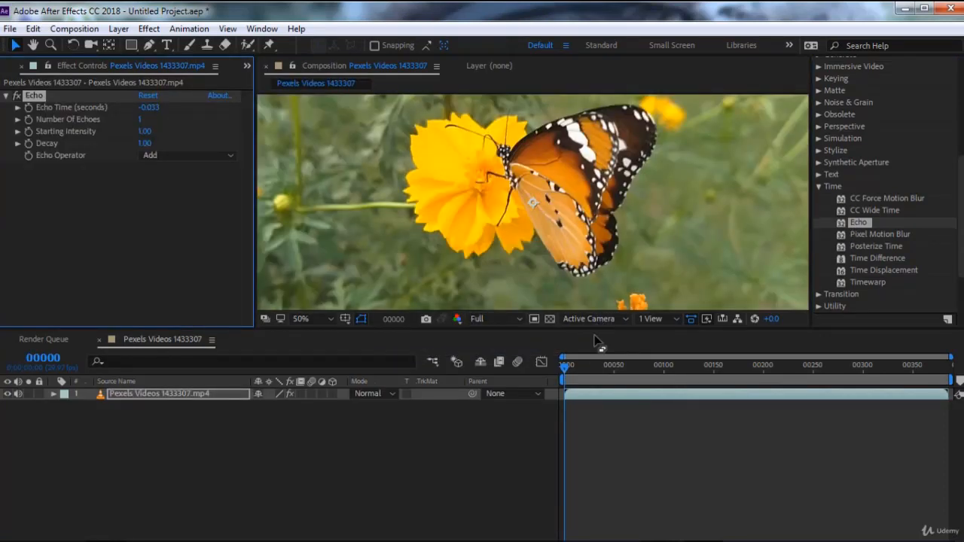
click(585, 364)
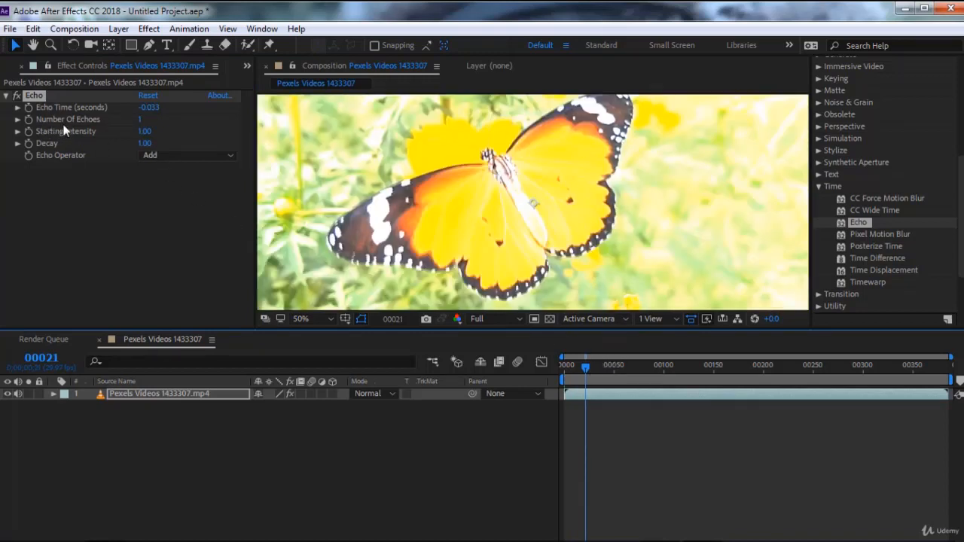
Set Echo's Number Of Echoes to 5 and move the playhead to frame 9.
click(142, 118)
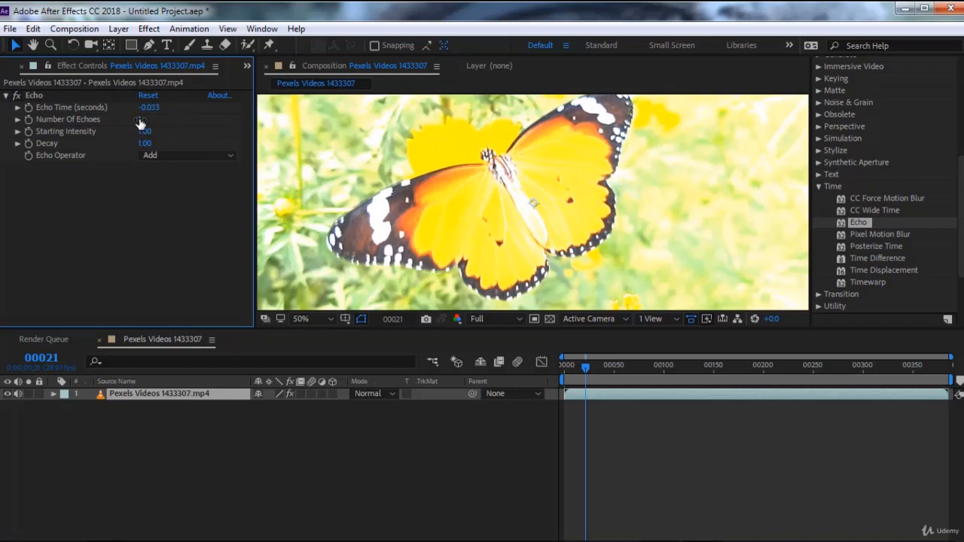
click(142, 119)
text(5)
key(Return)
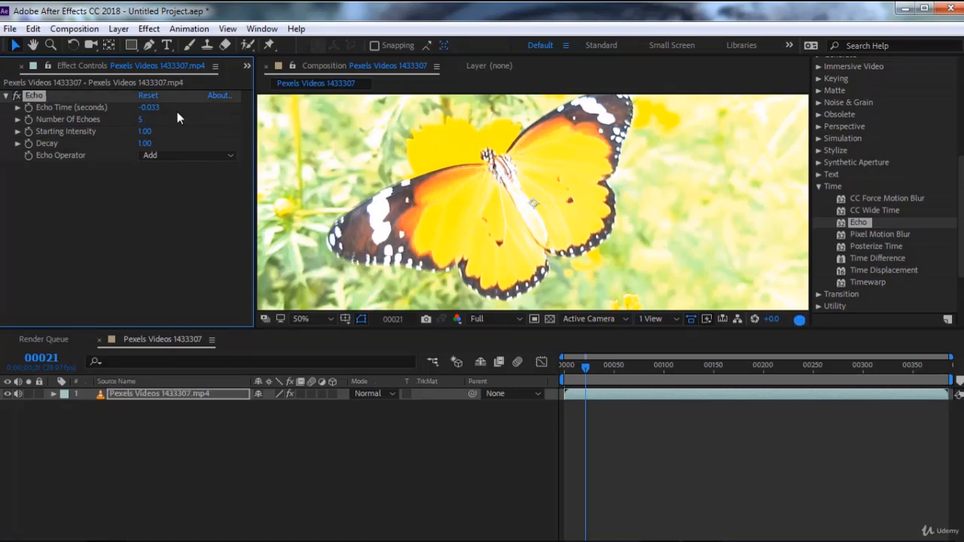
scroll(467, 200, down, 2)
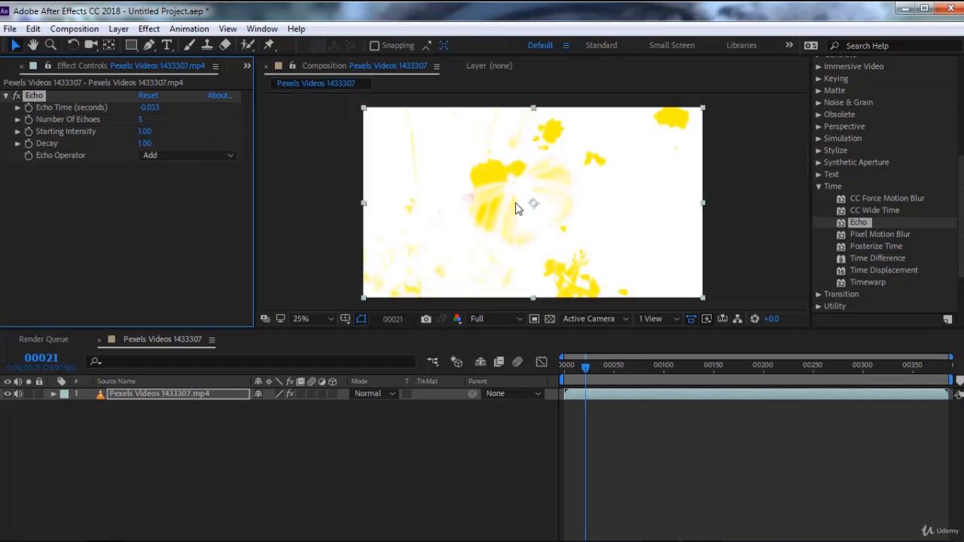
click(574, 368)
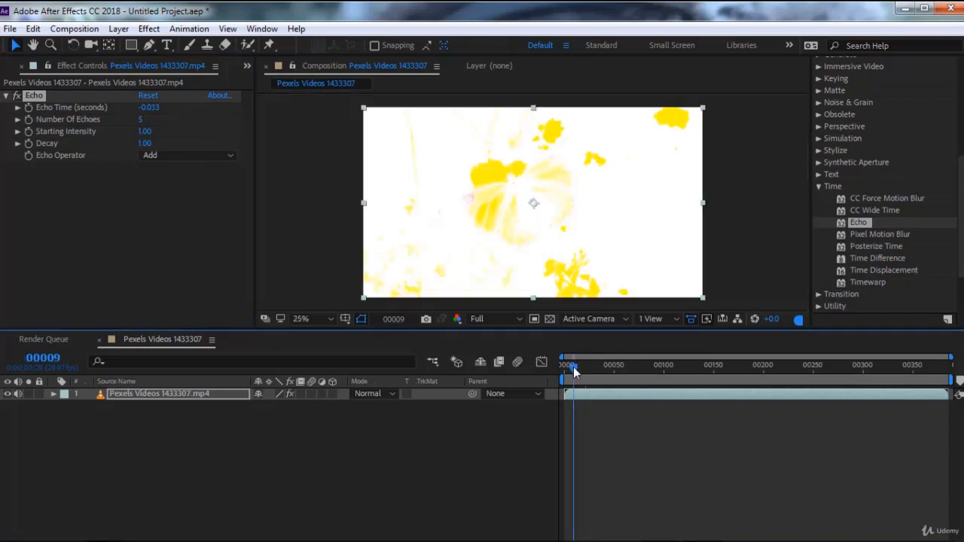
Return to frame 0 and examine the Echo result on the butterfly's wing close up, stepping frame by frame to frame 5.
drag(573, 369, 527, 364)
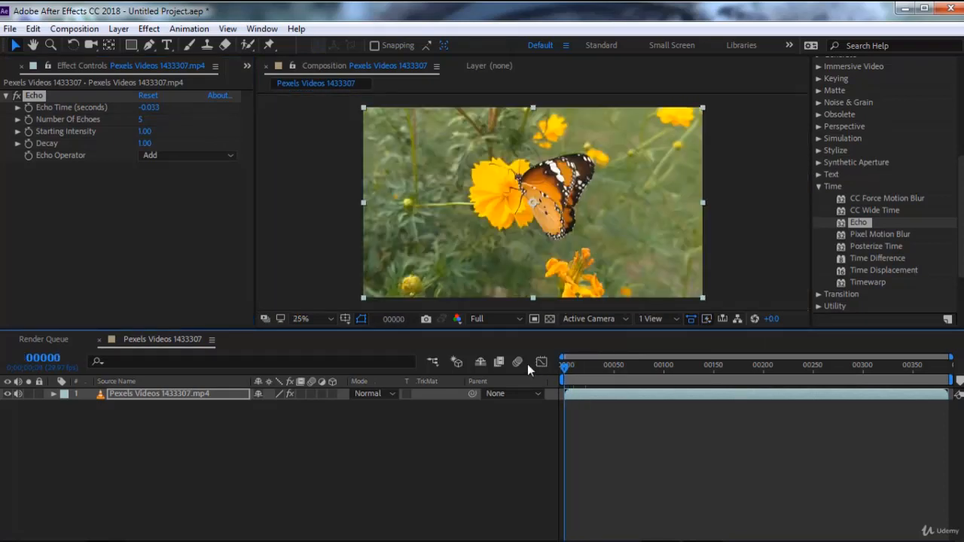
key(space)
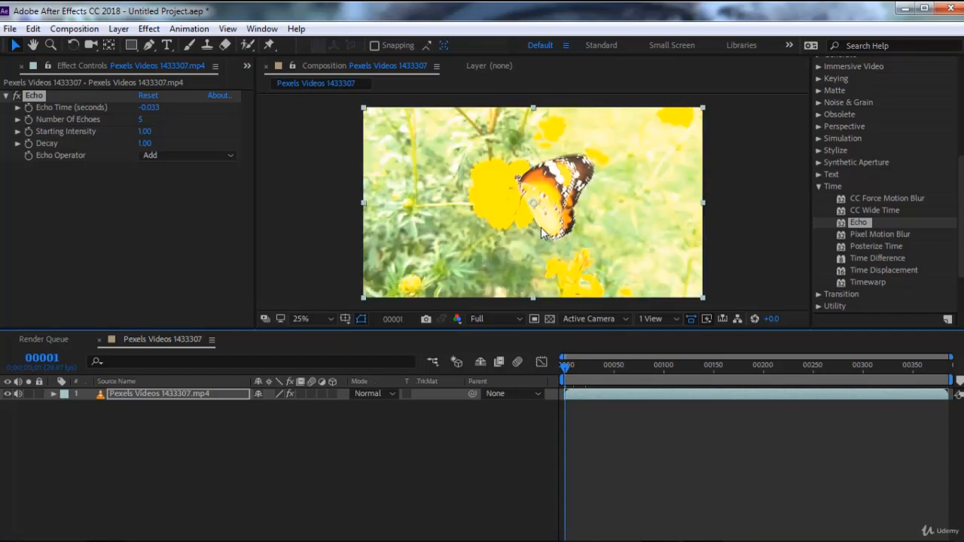
scroll(557, 235, up, 2)
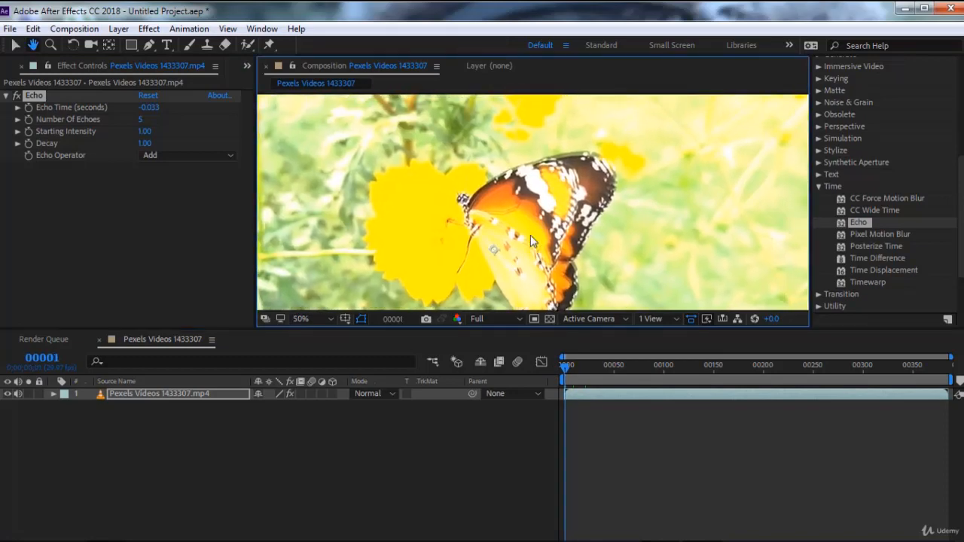
scroll(549, 212, up, 2)
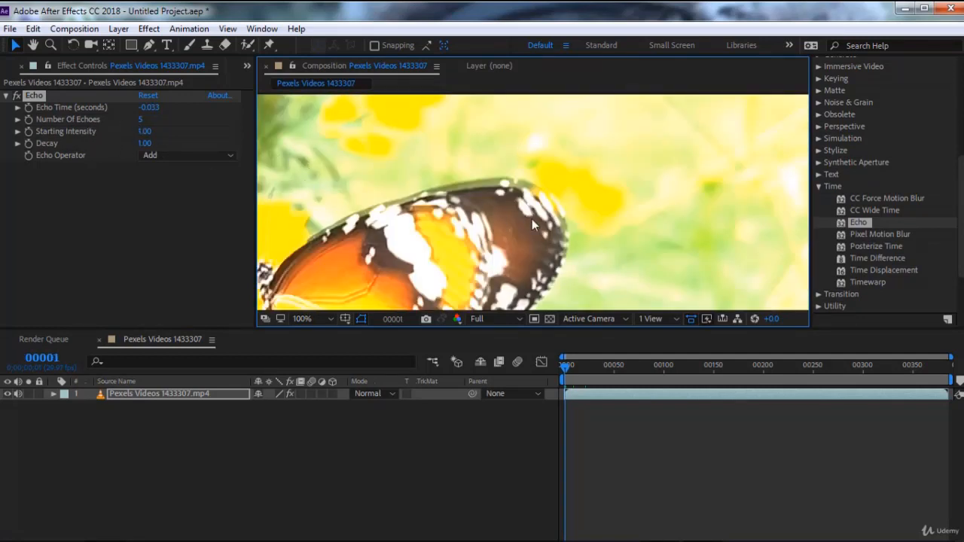
key(Page_Down)
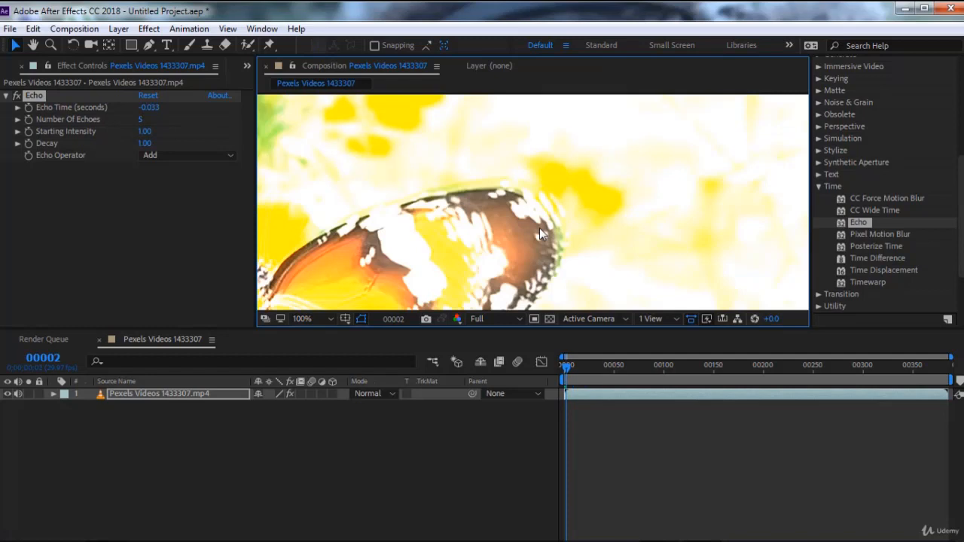
key(Page_Down)
key(Page_Down)
key(Page_Down)
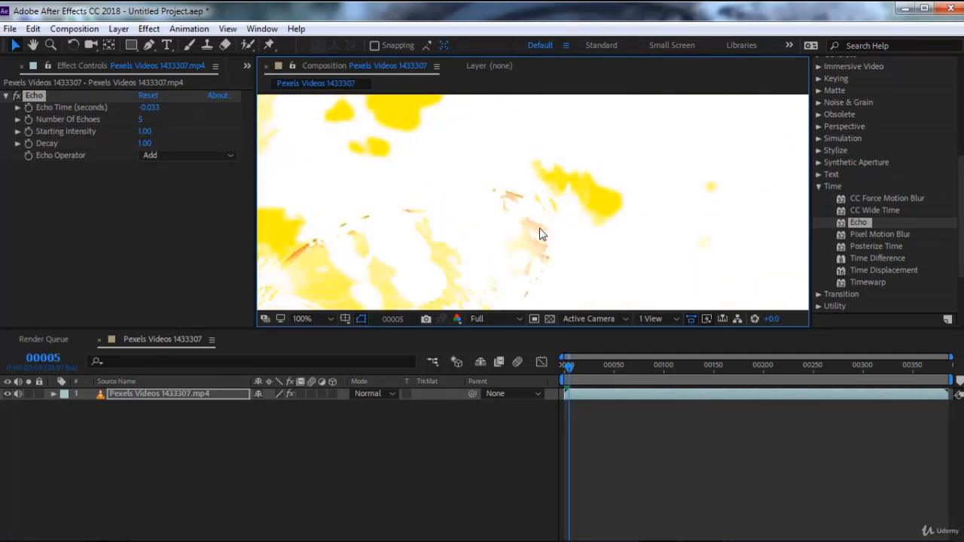
Step forward frame by frame to frame 36 to examine the accumulated echoes across the whole picture.
scroll(539, 233, down, 4)
key(Page_Down)
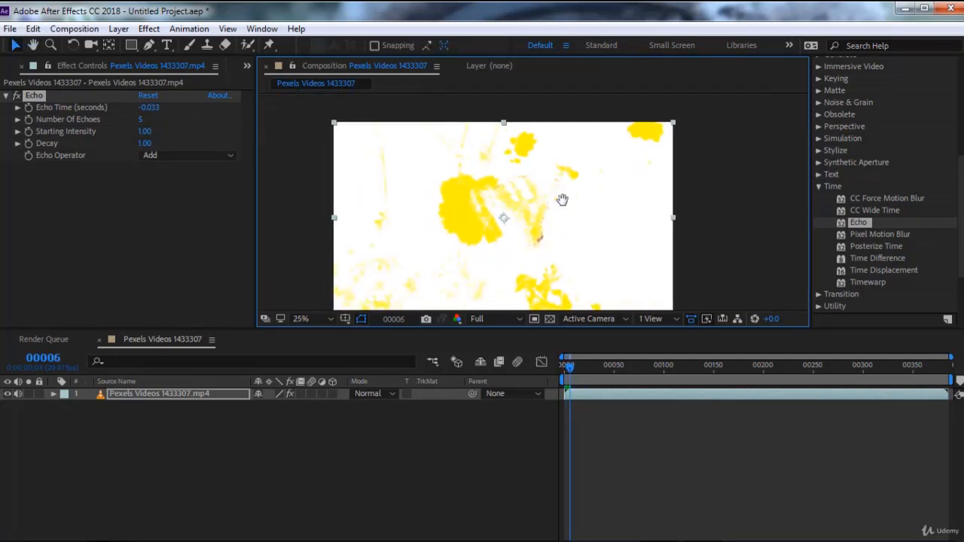
key(Page_Down)
key(Page_Down)
key(Page_Down)
key(Page_Down)
key(Page_Down)
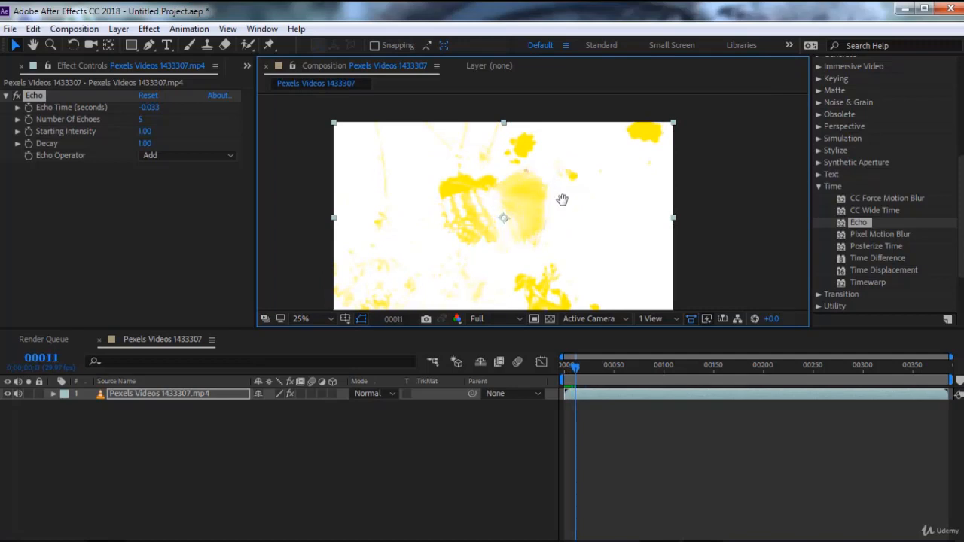
key(Page_Down)
key(Page_Down)
key(Page_Down)
key(Page_Down)
key(Page_Down)
key(Page_Down)
key(Page_Down)
key(Page_Down)
key(Page_Down)
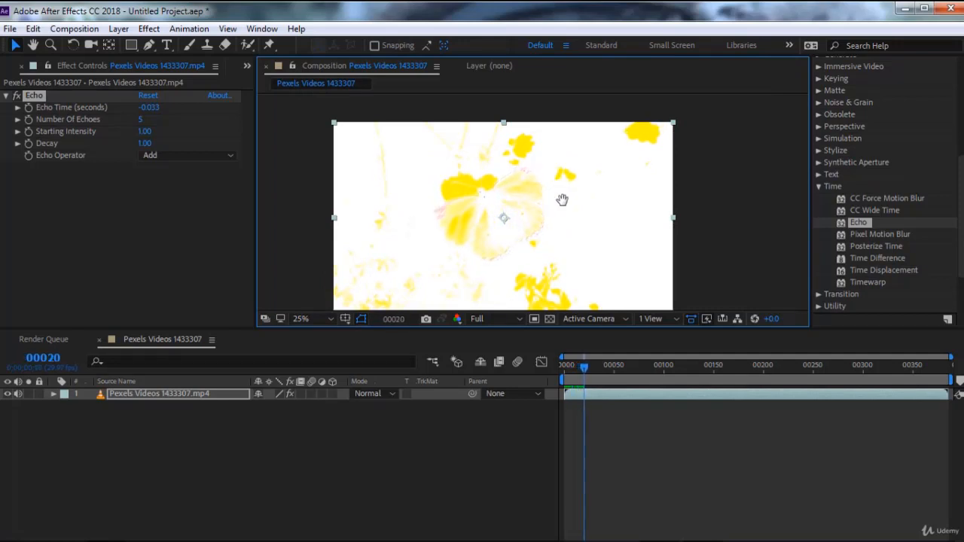
key(Page_Down)
key(Page_Down)
key(Page_Down)
key(Page_Down)
key(Page_Down)
key(Page_Down)
key(Page_Down)
key(Page_Down)
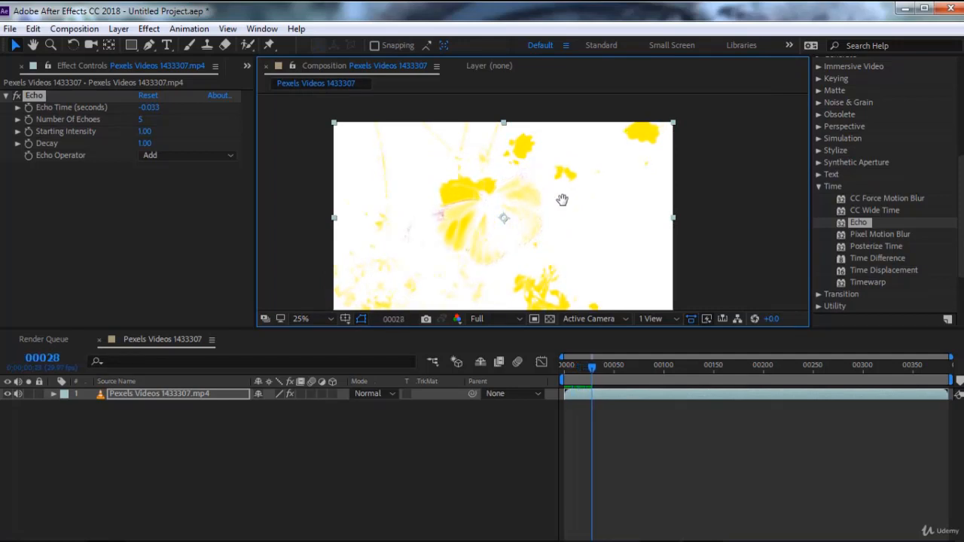
key(Page_Down)
key(Page_Down)
key(Page_Down)
key(Page_Down)
key(Page_Down)
key(Page_Down)
key(Page_Down)
key(Page_Down)
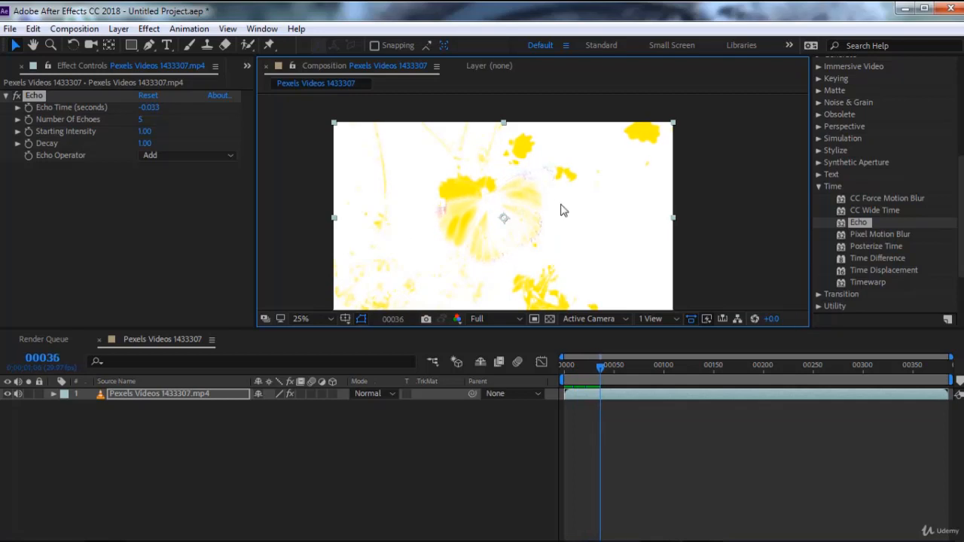
Step back frame by frame from frame 36 past the start of the composition to review the echoes in reverse.
key(Page_Up)
key(Page_Up)
key(Page_Up)
key(Page_Up)
key(Page_Up)
key(Page_Up)
key(Page_Up)
key(Page_Up)
key(Page_Up)
key(Page_Up)
key(Page_Up)
key(Page_Up)
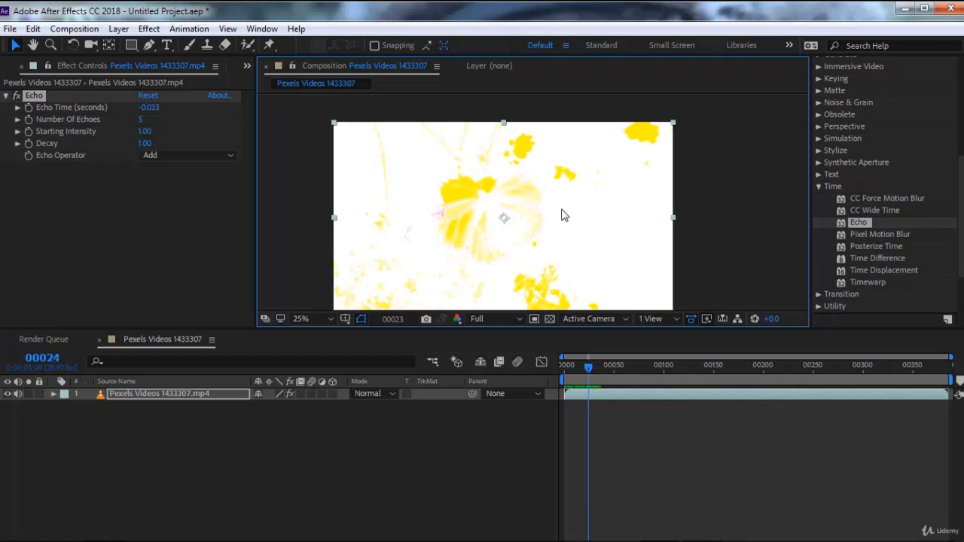
key(Page_Up)
key(Page_Up)
key(Page_Up)
key(Page_Up)
key(Page_Up)
key(Page_Up)
key(Page_Up)
key(Page_Up)
key(Page_Up)
key(Page_Up)
key(Page_Up)
key(Page_Up)
key(Page_Up)
key(Page_Up)
key(Page_Up)
key(Page_Up)
key(Page_Up)
key(Page_Up)
key(Page_Up)
key(Page_Up)
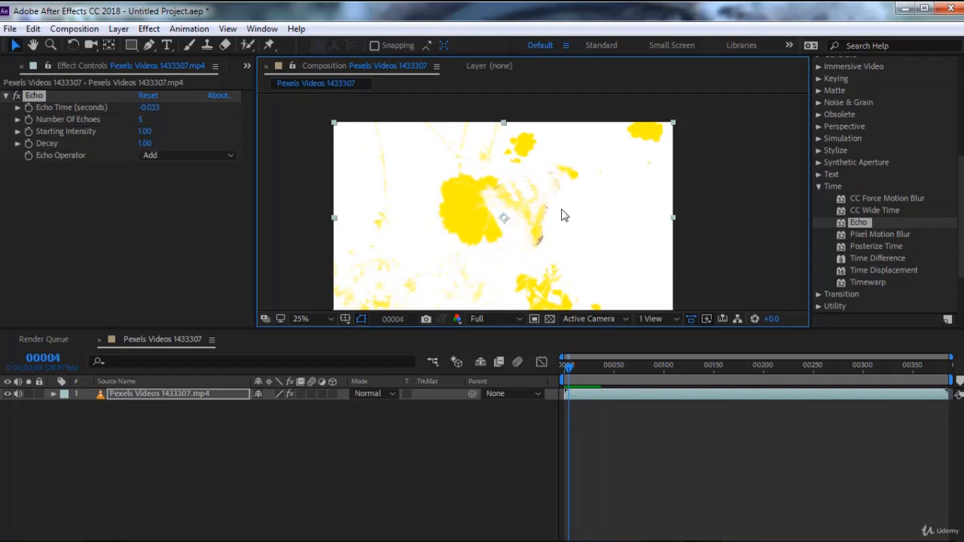
key(Page_Up)
key(Page_Up)
key(Page_Up)
key(Page_Up)
key(Page_Up)
key(Page_Up)
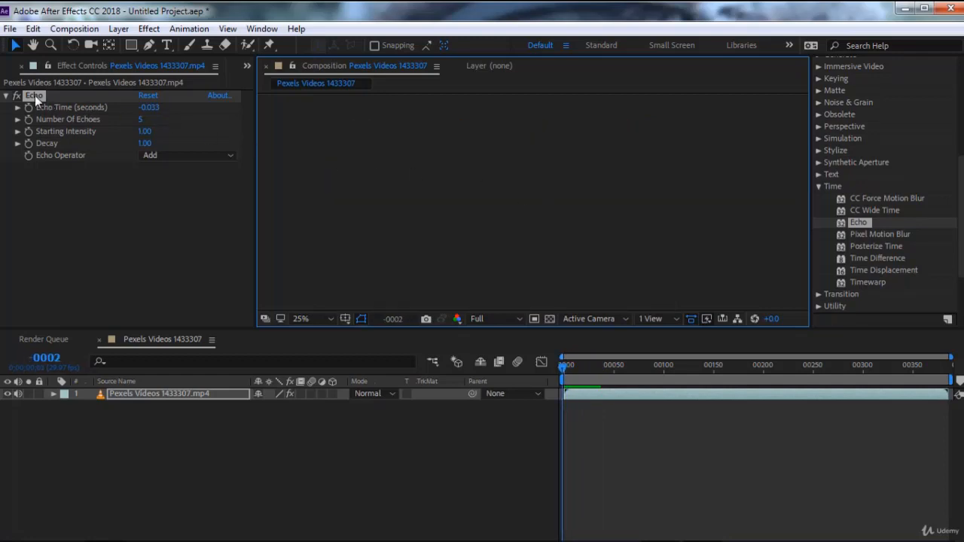
Delete Echo from the butterfly layer, check the clean footage around frame 23 and return to frame 0.
click(35, 95)
key(Delete)
key(space)
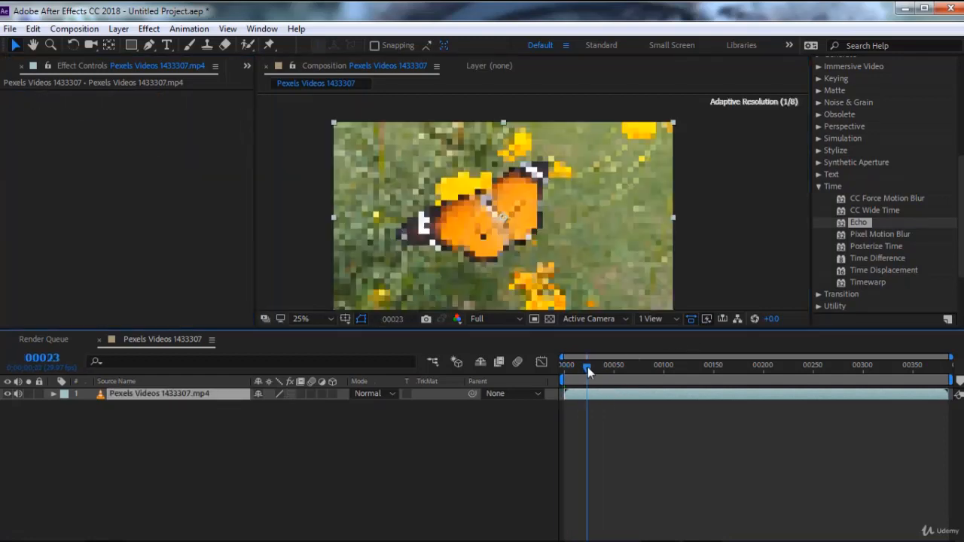
key(space)
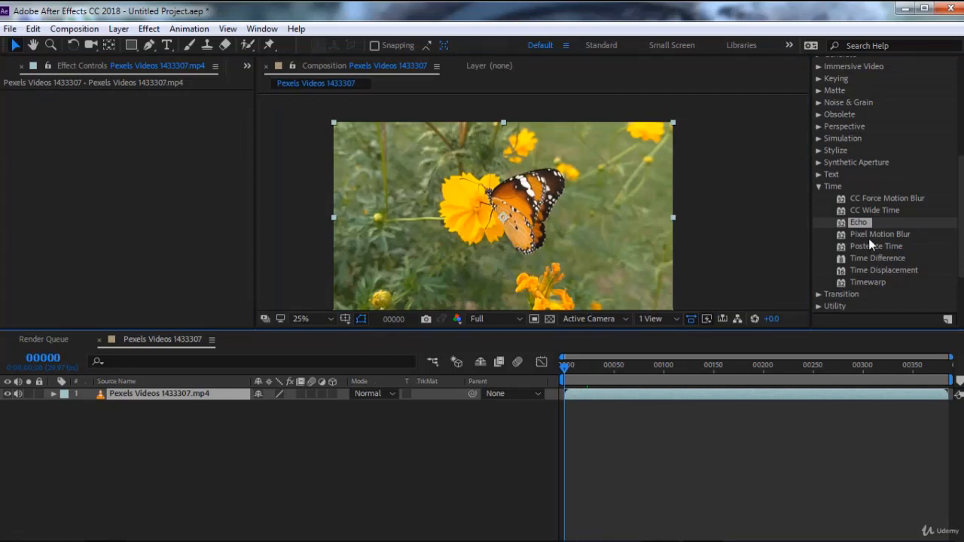
Apply Pixel Motion Blur to the Pexels Videos 1433307 layer and move the playhead to frame 28.
click(868, 234)
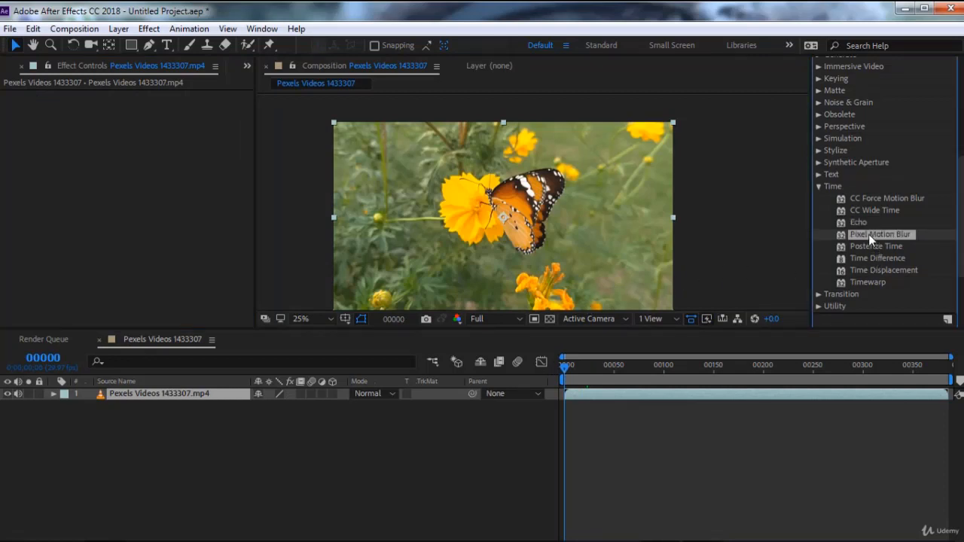
double_click(868, 234)
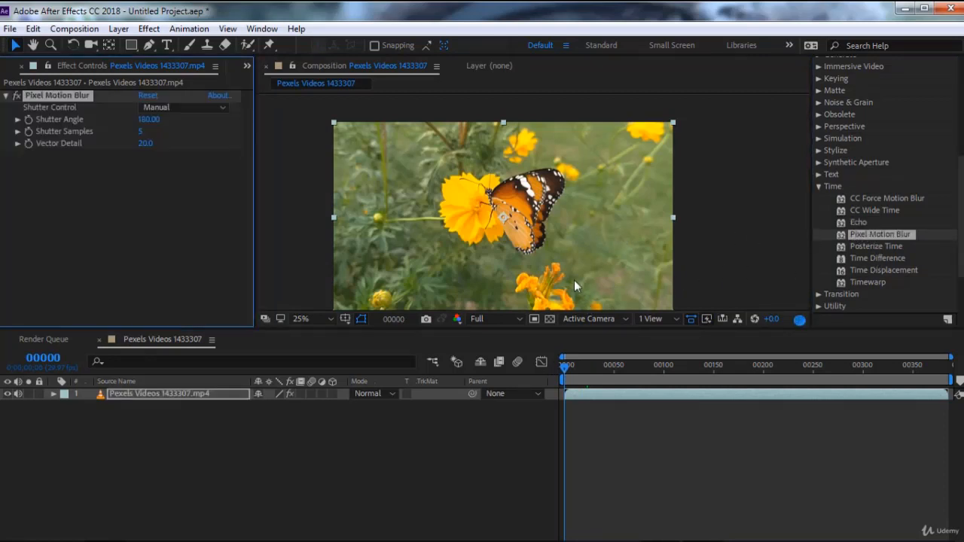
drag(586, 366, 589, 368)
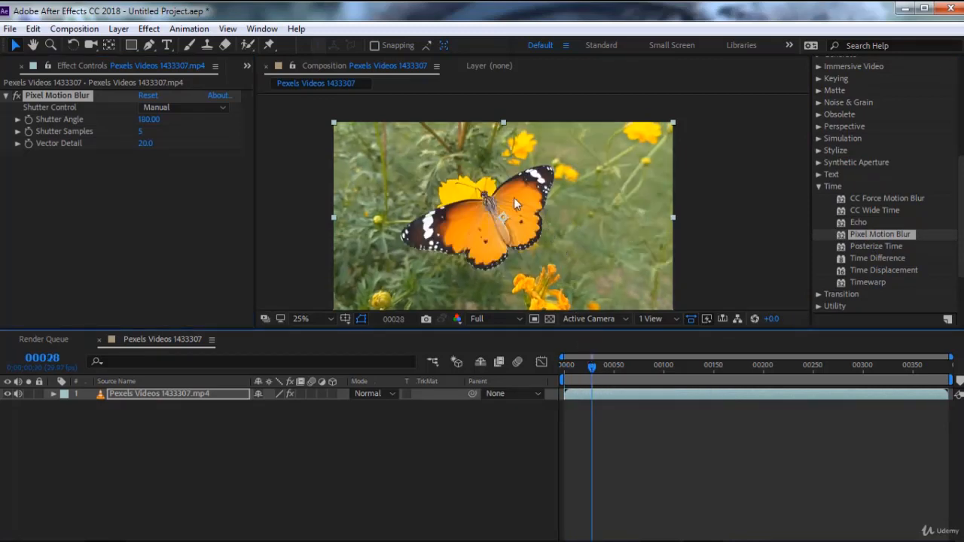
Move the playhead to frame 11 and examine the butterfly's open wings at 50% magnification.
scroll(514, 197, up, 2)
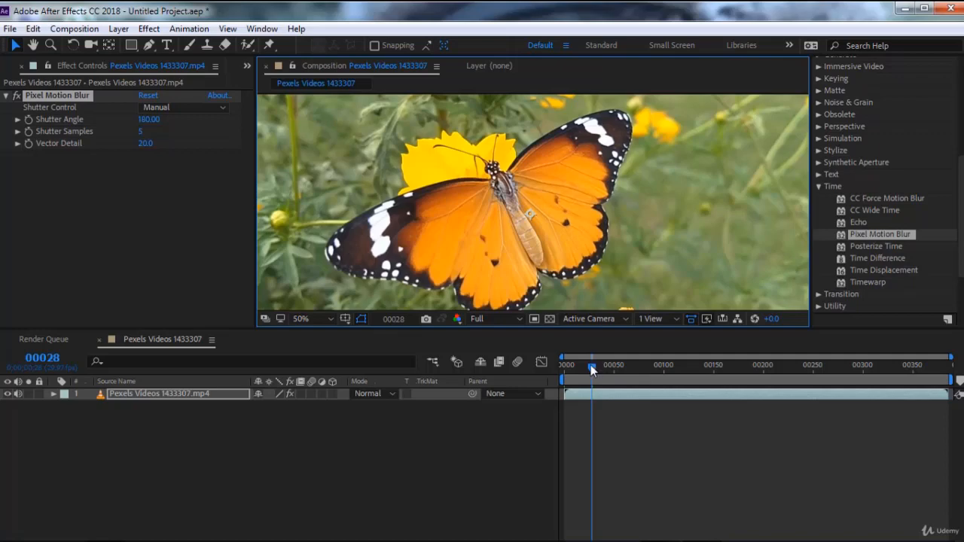
drag(591, 367, 574, 369)
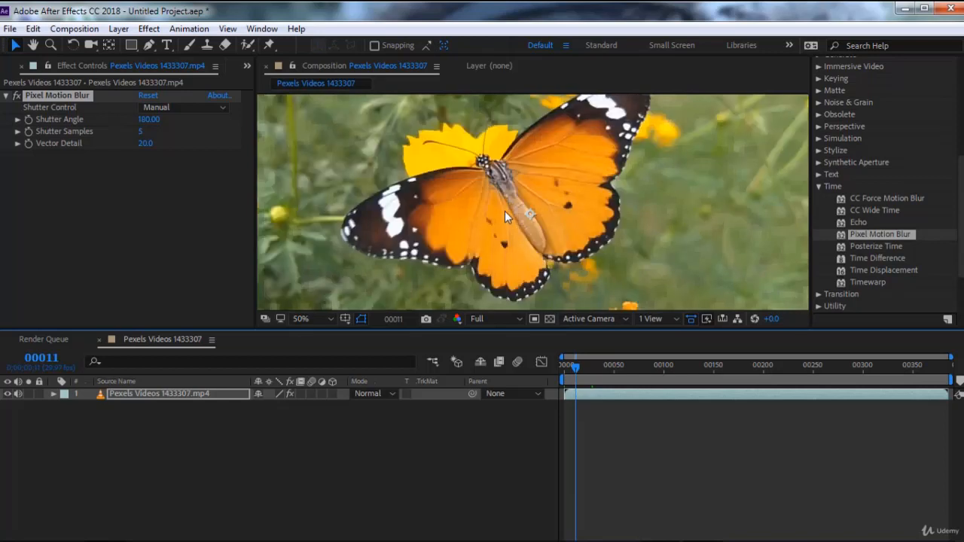
key(space)
drag(505, 208, 512, 232)
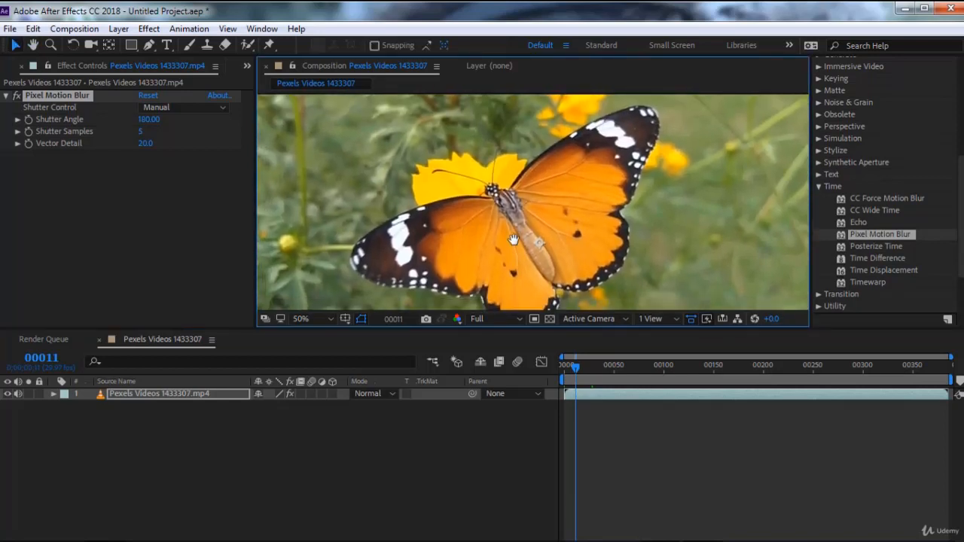
Set Pixel Motion Blur's Shutter Samples to 25 and Vector Detail to 24.9.
click(141, 132)
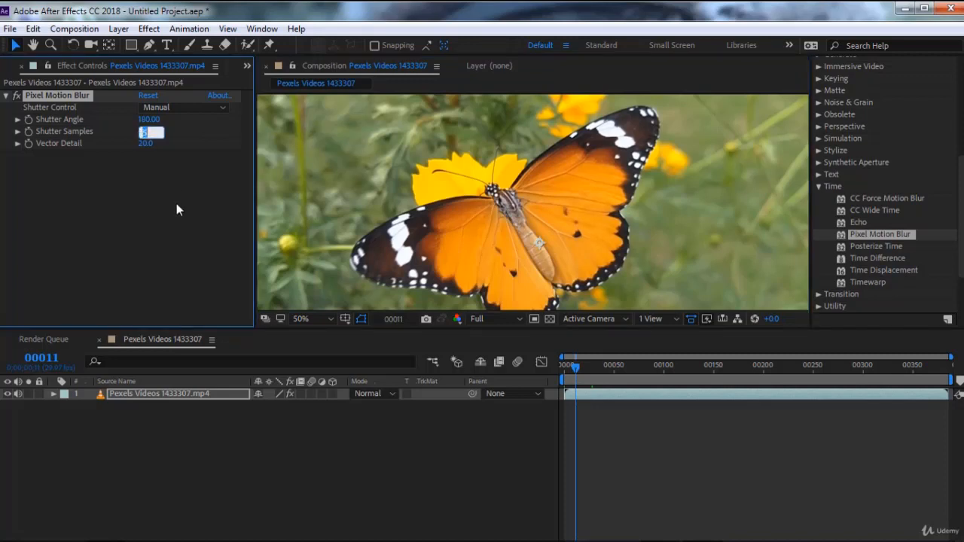
text(25)
key(Return)
drag(145, 148, 187, 172)
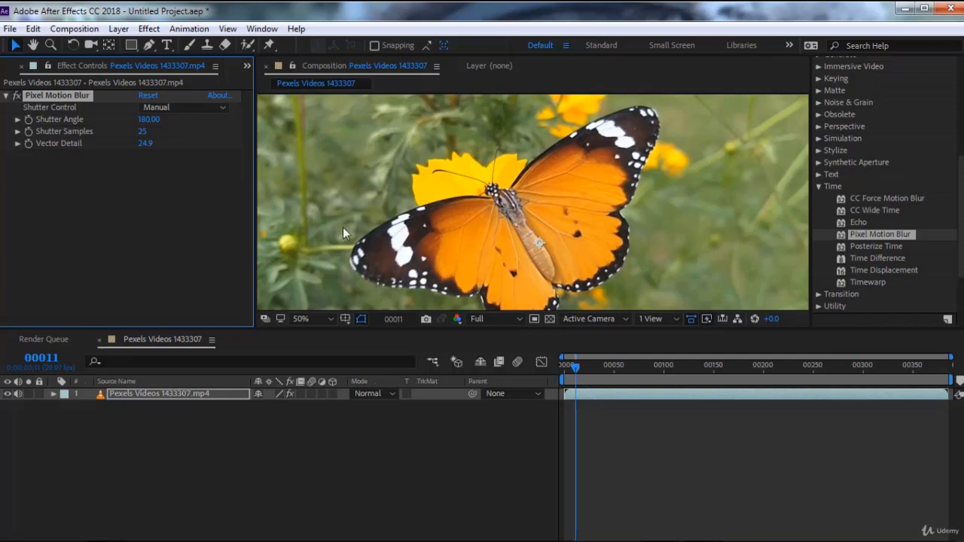
Compare the butterfly's wing at 100% magnification with Pixel Motion Blur switched off and on, leaving it on.
scroll(343, 226, up, 3)
key(h)
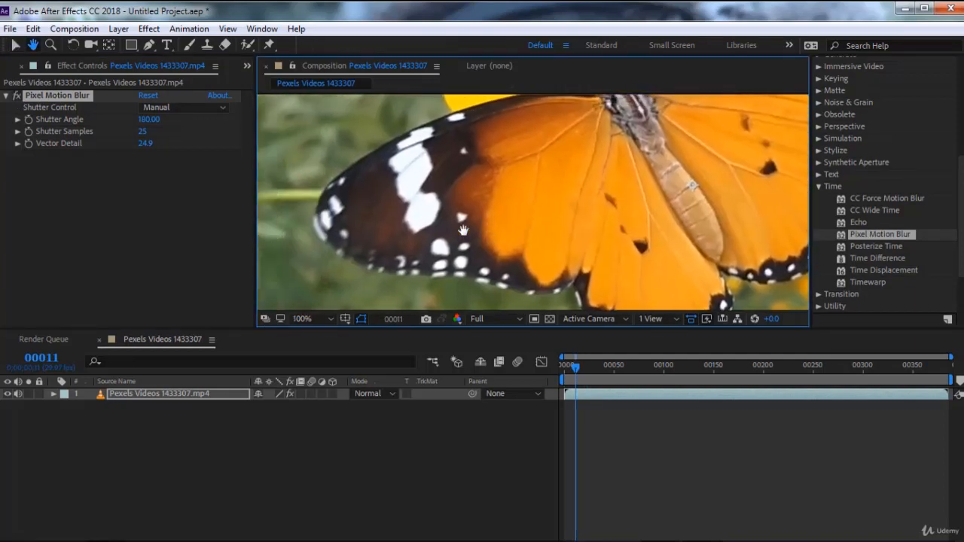
key(v)
click(19, 106)
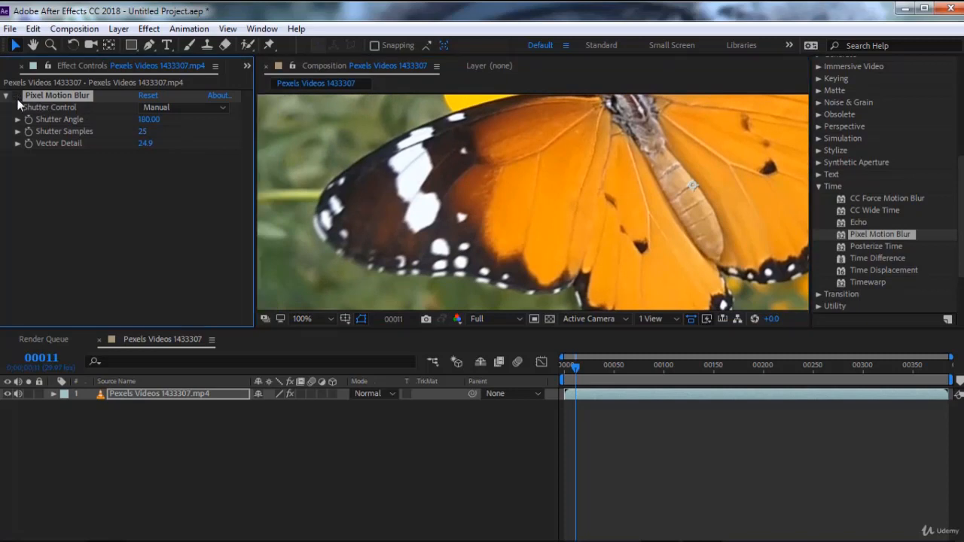
click(18, 99)
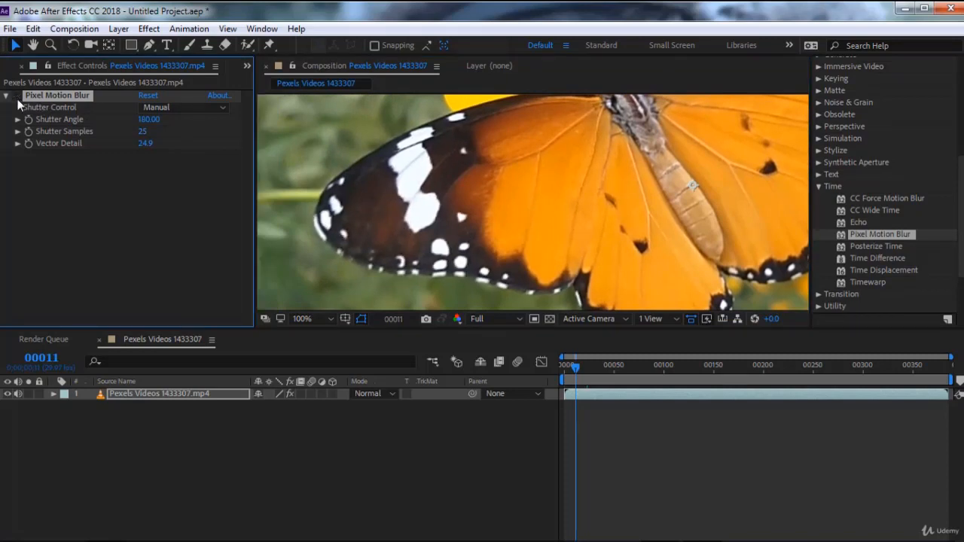
click(18, 99)
click(19, 98)
click(18, 98)
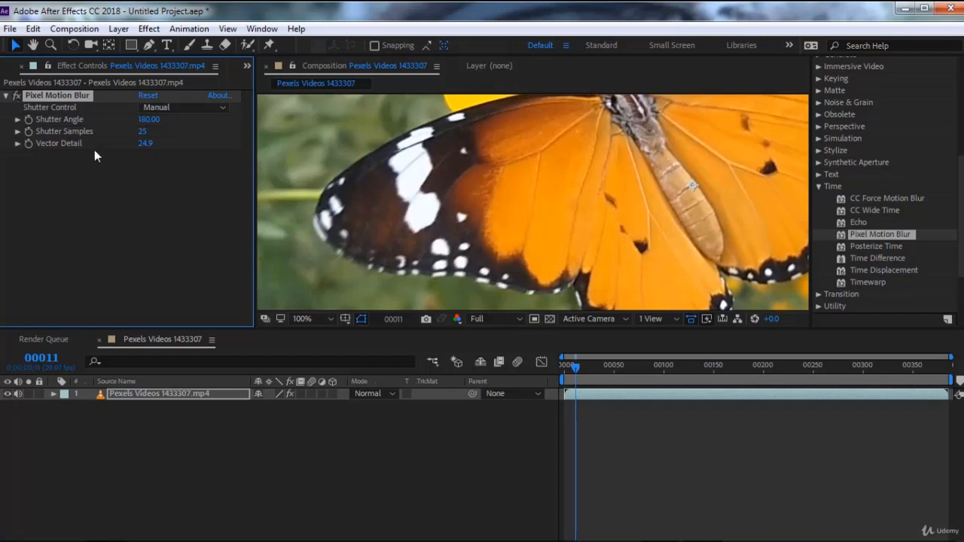
View the butterfly at frame 57 and move the playhead back to frame 48.
scroll(659, 257, down, 2)
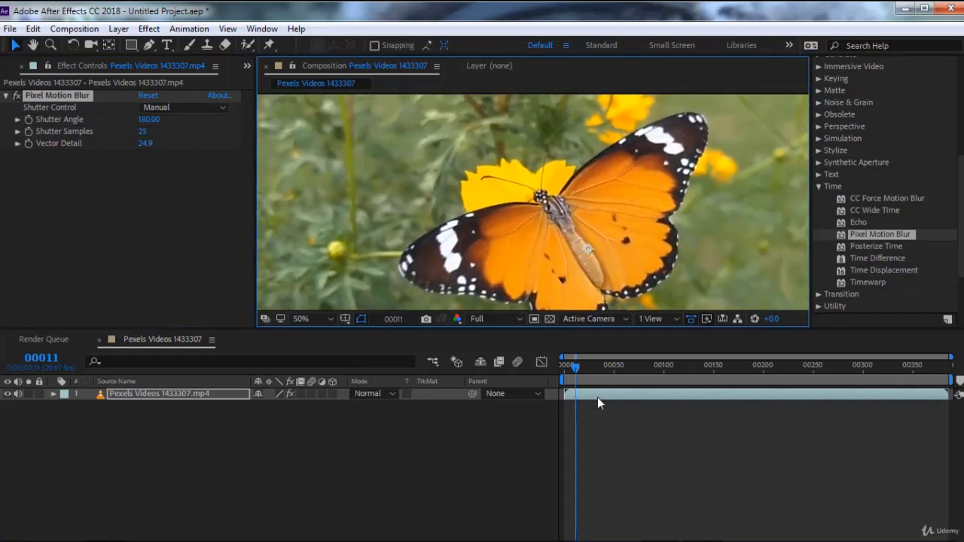
click(621, 367)
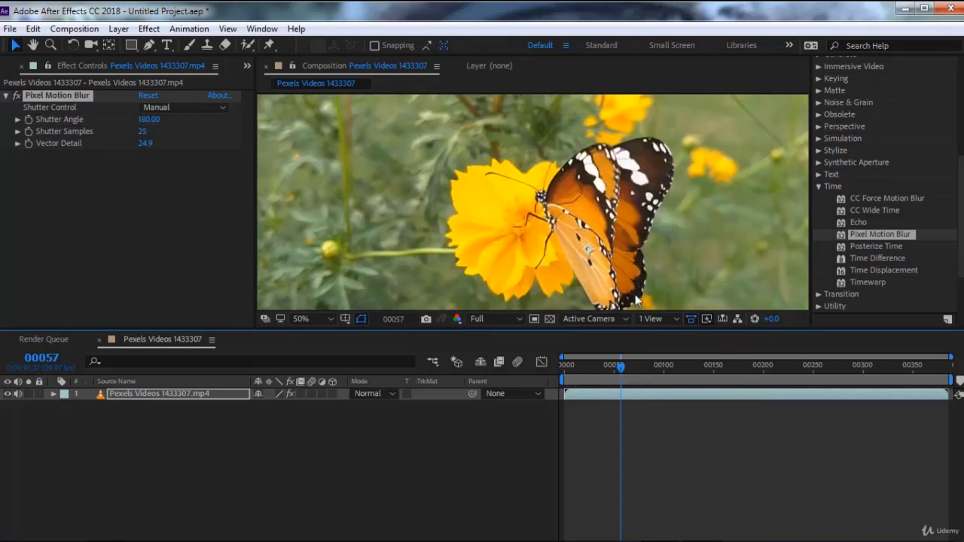
click(612, 366)
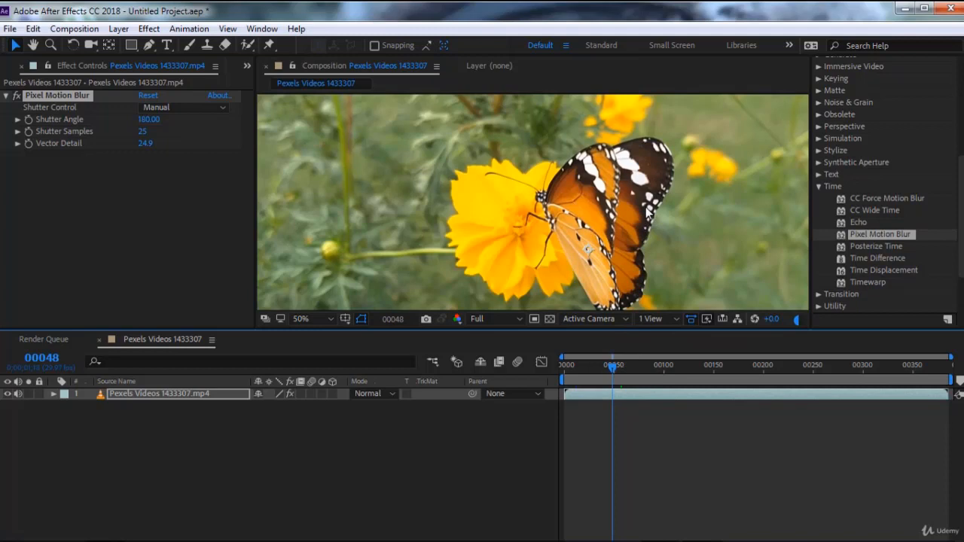
Examine the butterfly's upper wing at frame 48 at 100% magnification.
key(period)
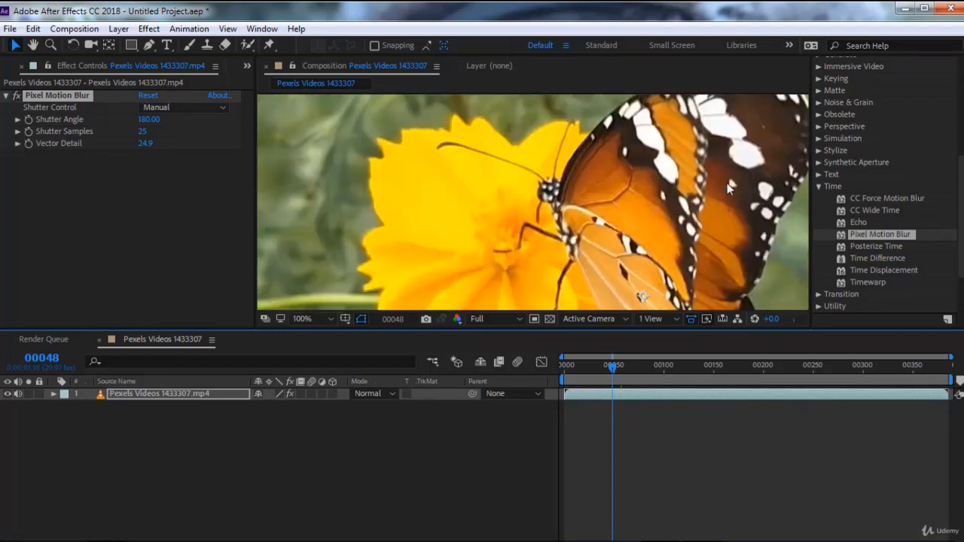
key(h)
drag(727, 183, 528, 231)
key(v)
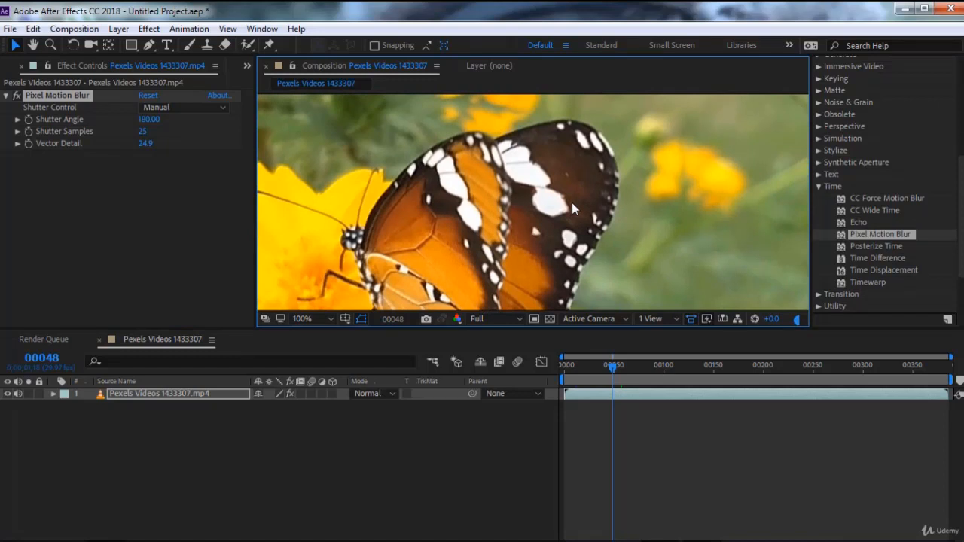
key(h)
drag(571, 203, 612, 208)
key(v)
key(h)
key(v)
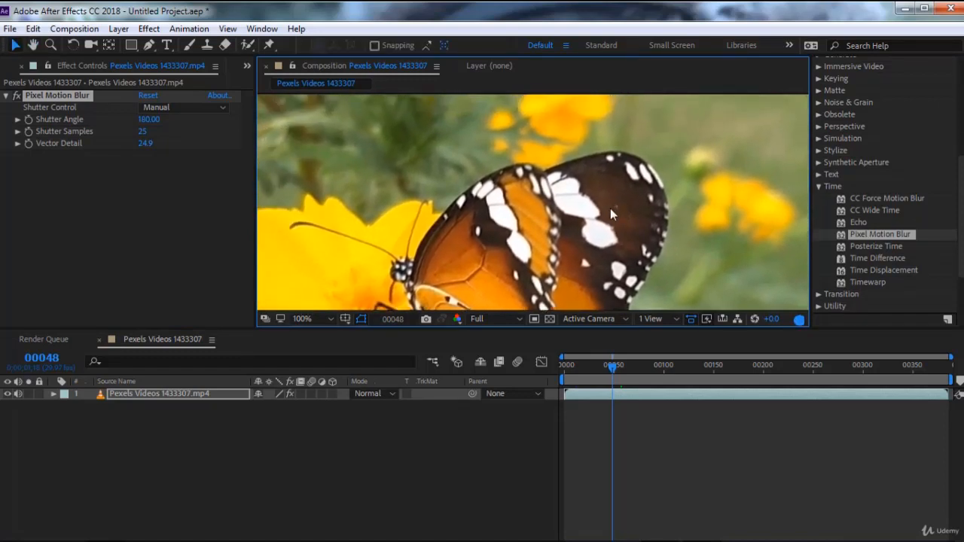
Compare the butterfly's wing with Pixel Motion Blur switched on and off, leaving the effect off.
click(16, 97)
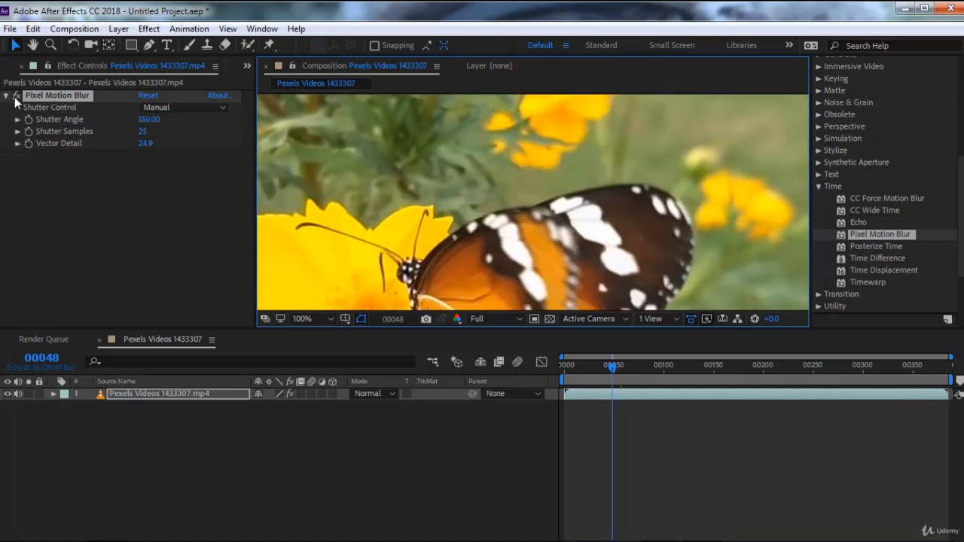
click(16, 97)
click(15, 96)
click(16, 97)
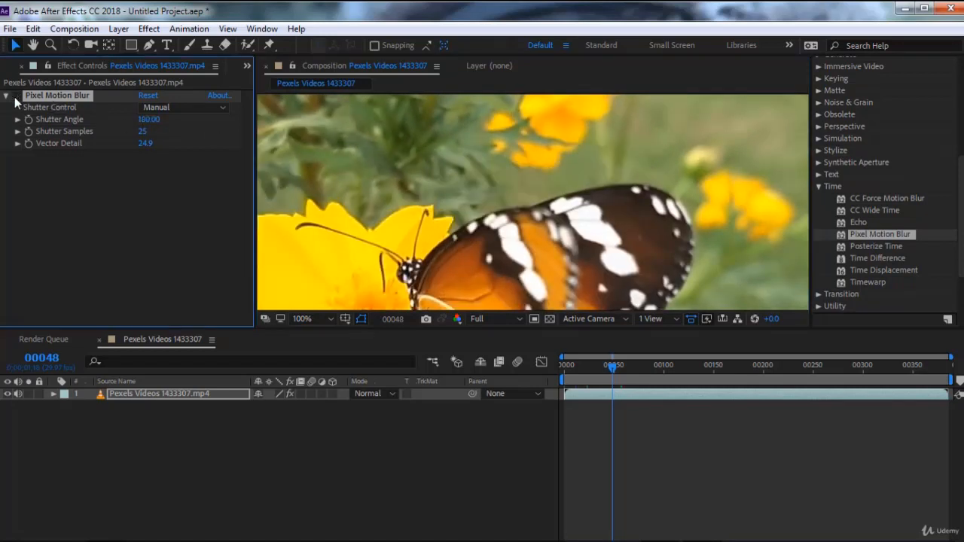
click(16, 96)
click(16, 96)
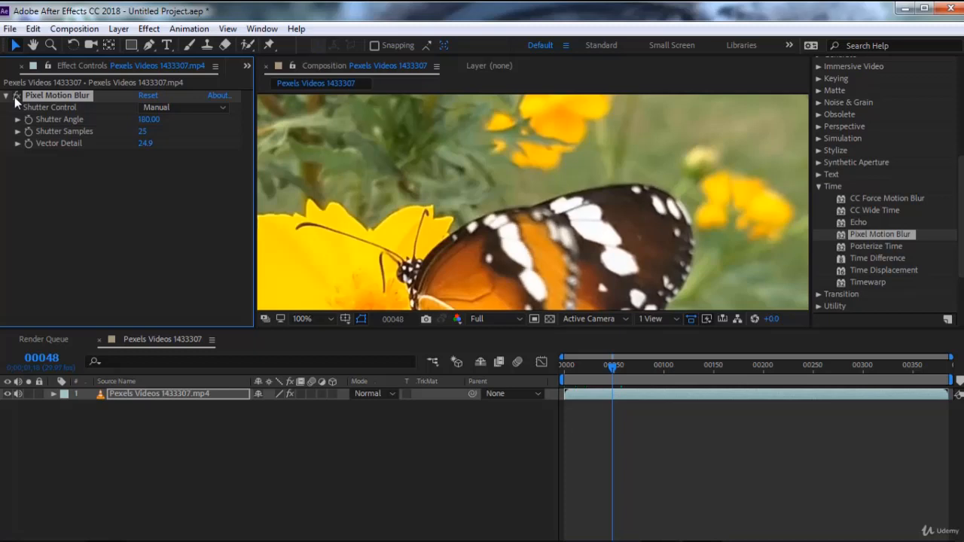
click(16, 96)
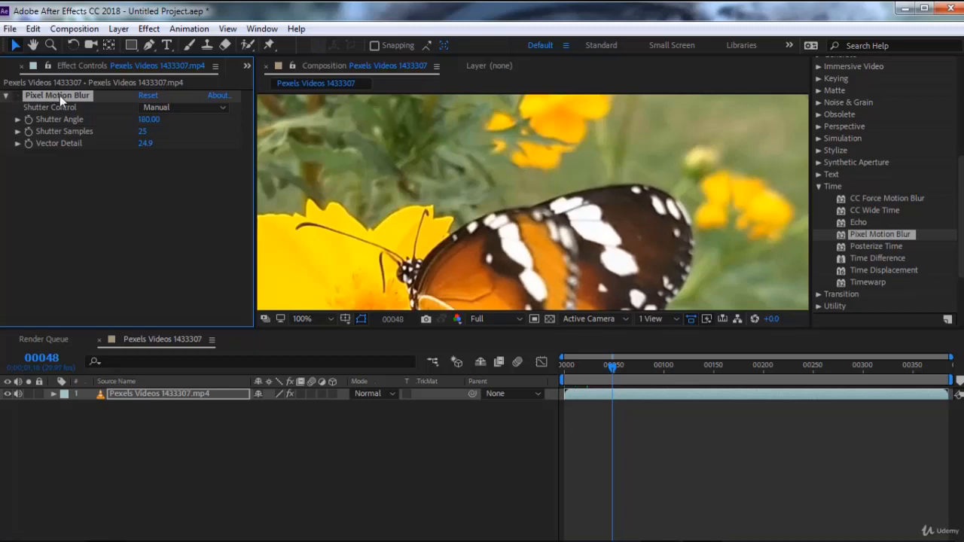
Replace Pixel Motion Blur with the Posterize Time effect and show the whole butterfly at 50% magnification.
key(Delete)
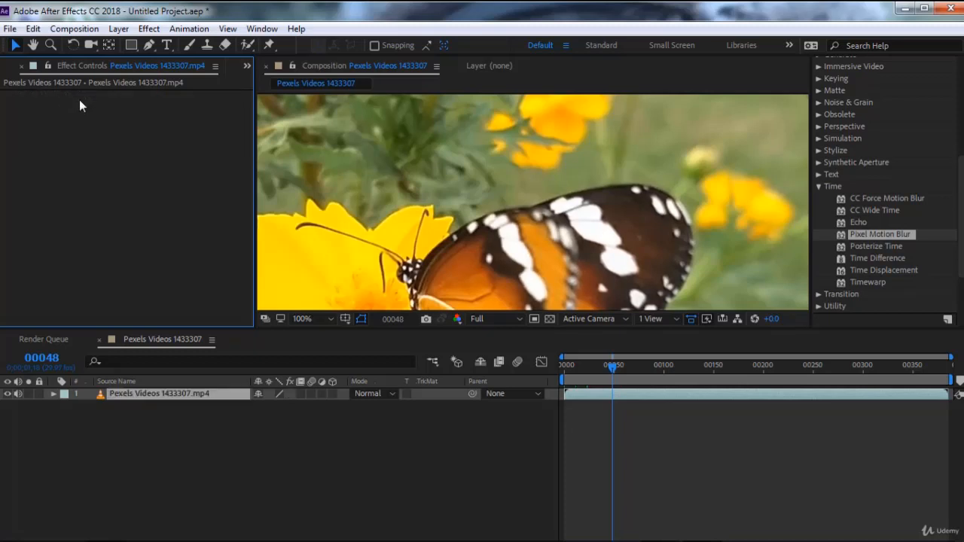
double_click(873, 247)
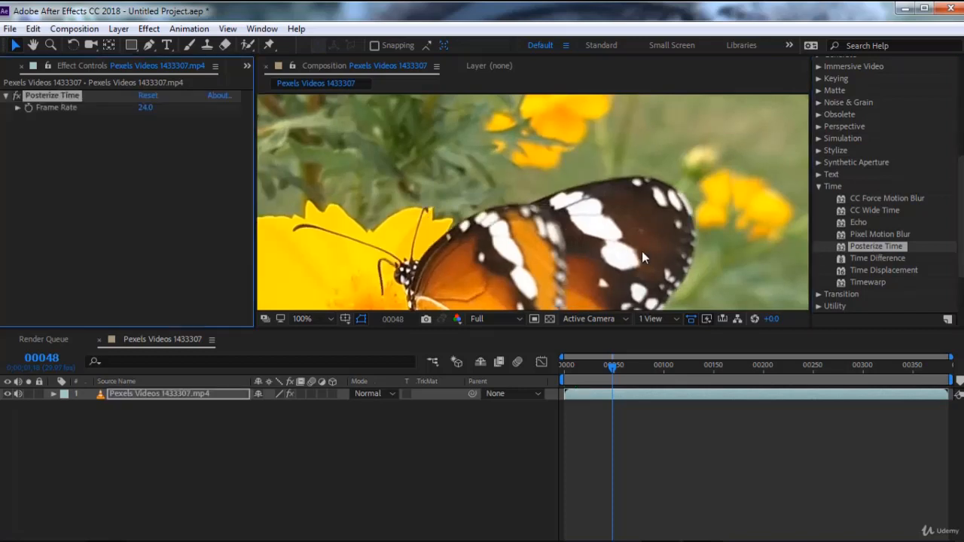
scroll(625, 219, down, 2)
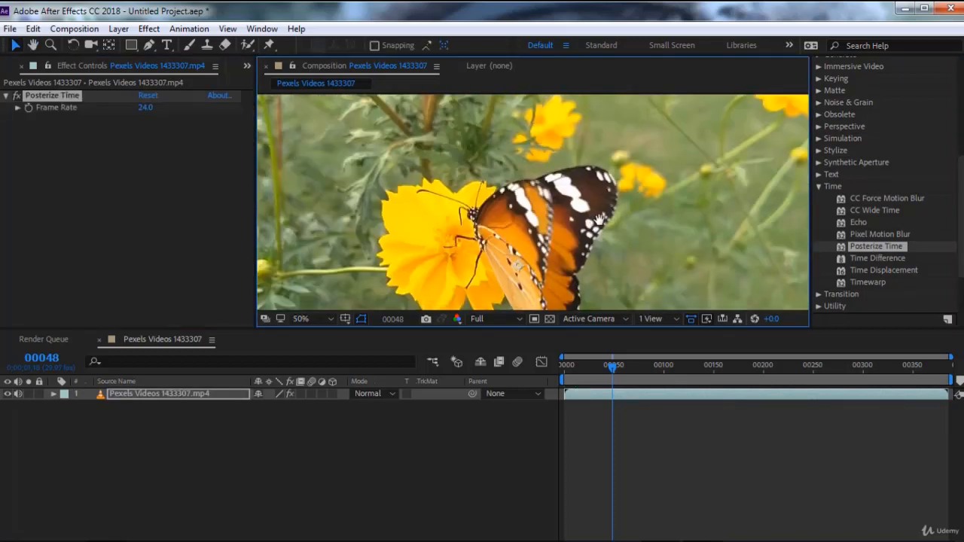
drag(596, 227, 604, 194)
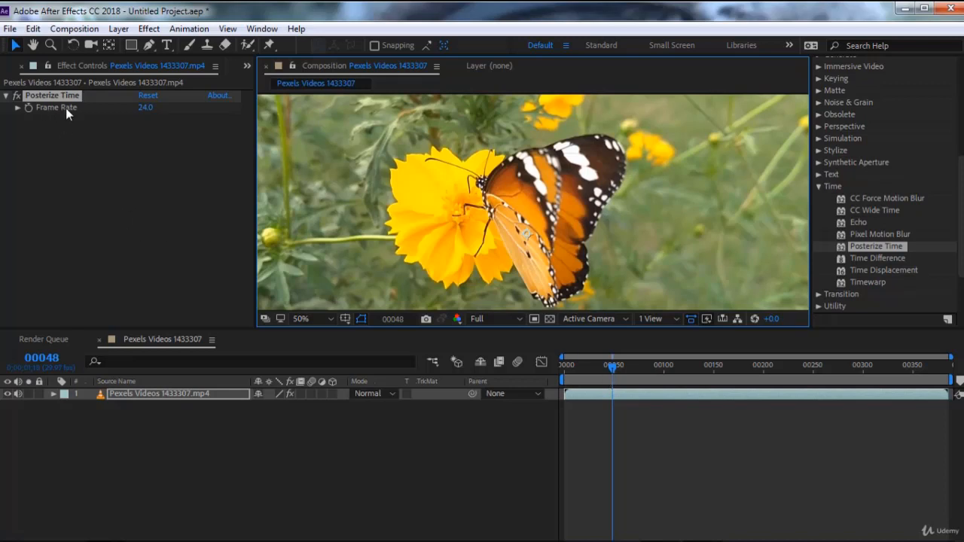
Set Posterize Time's Frame Rate to 3 and preview the footage from frame 0.
click(145, 109)
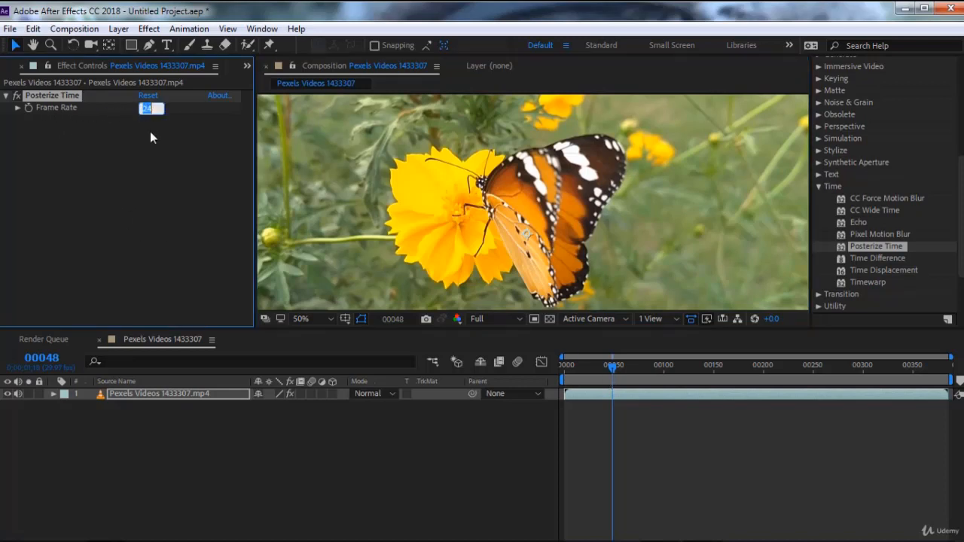
key(Return)
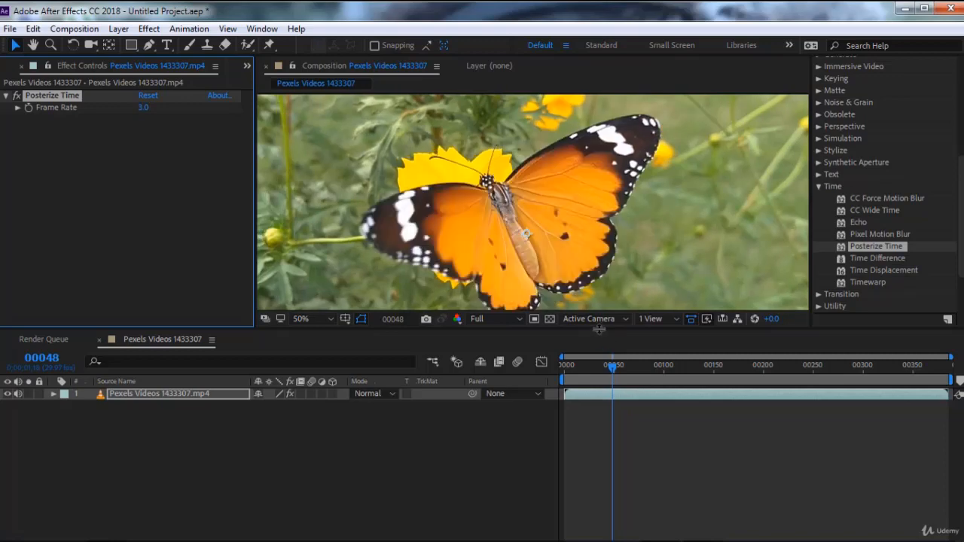
drag(595, 360, 564, 368)
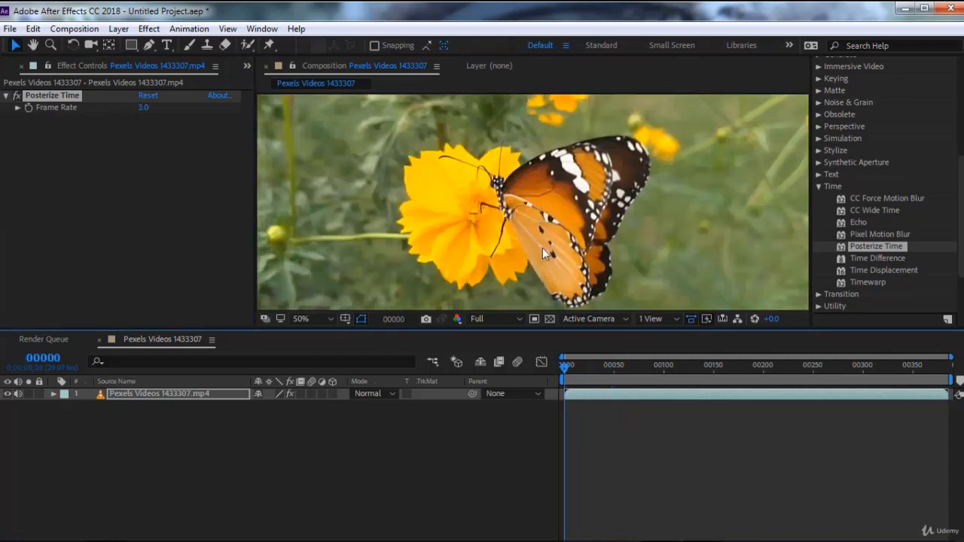
key(space)
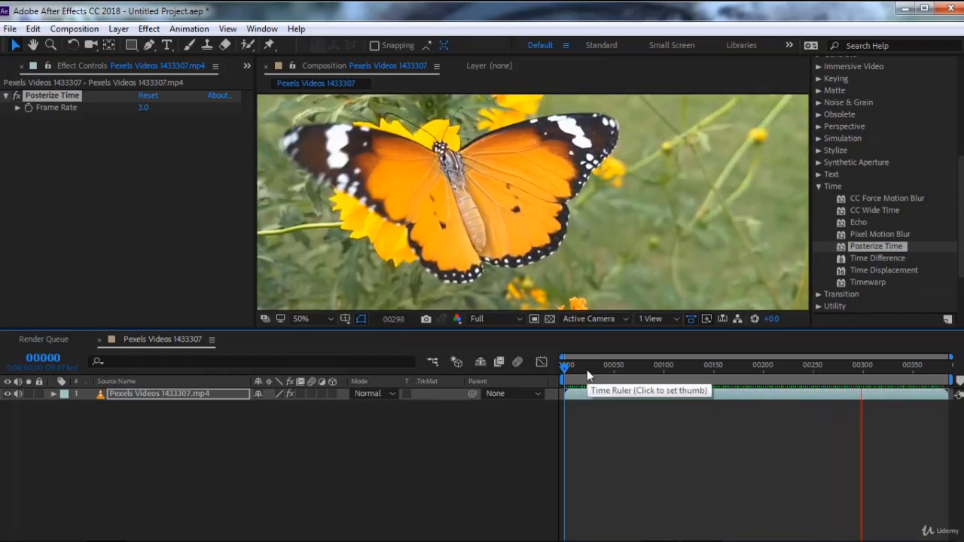
key(space)
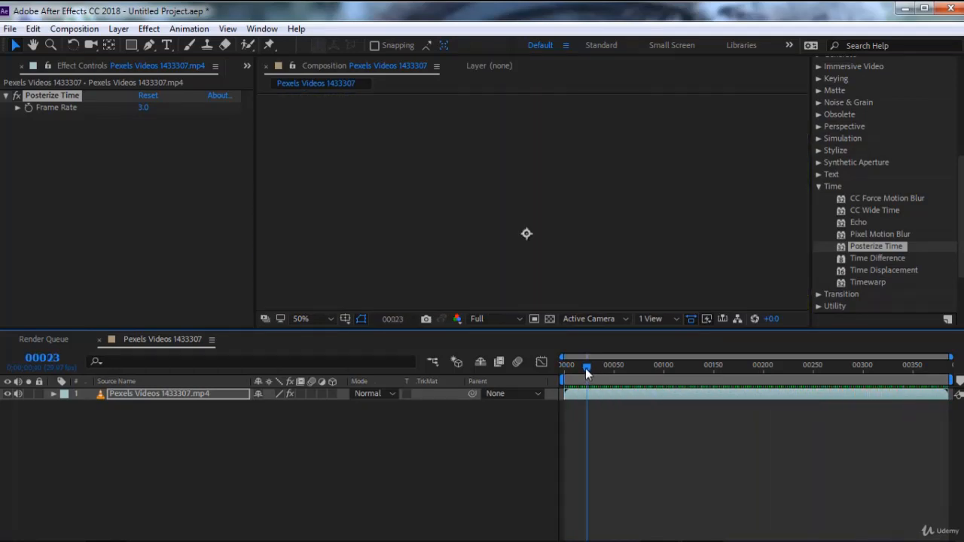
Set Posterize Time's Frame Rate to 10 and preview the footage from the start.
click(143, 108)
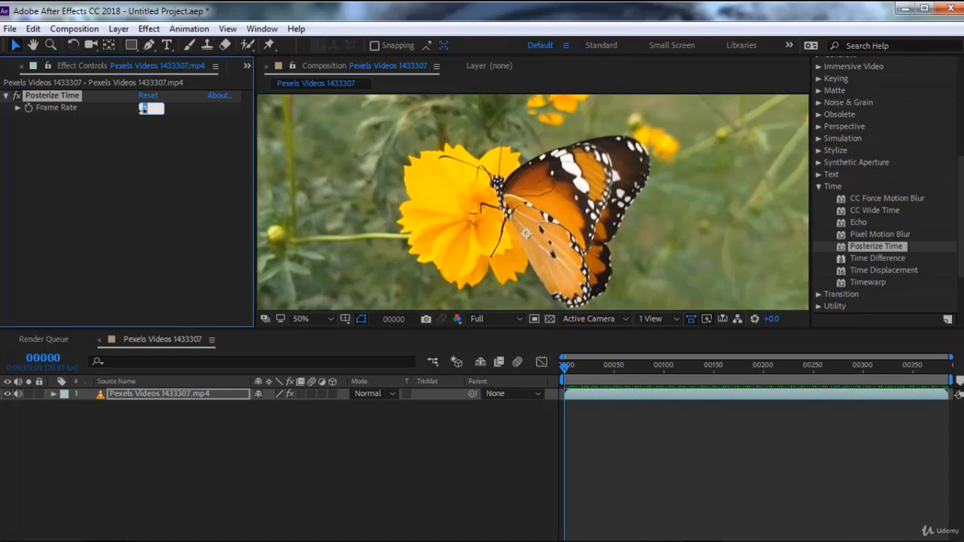
text(10)
key(Return)
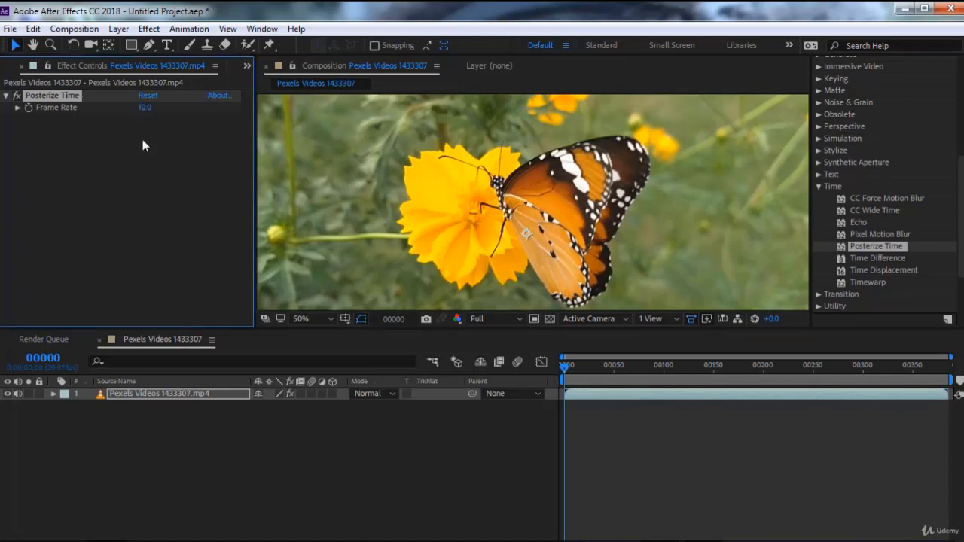
key(space)
key(space)
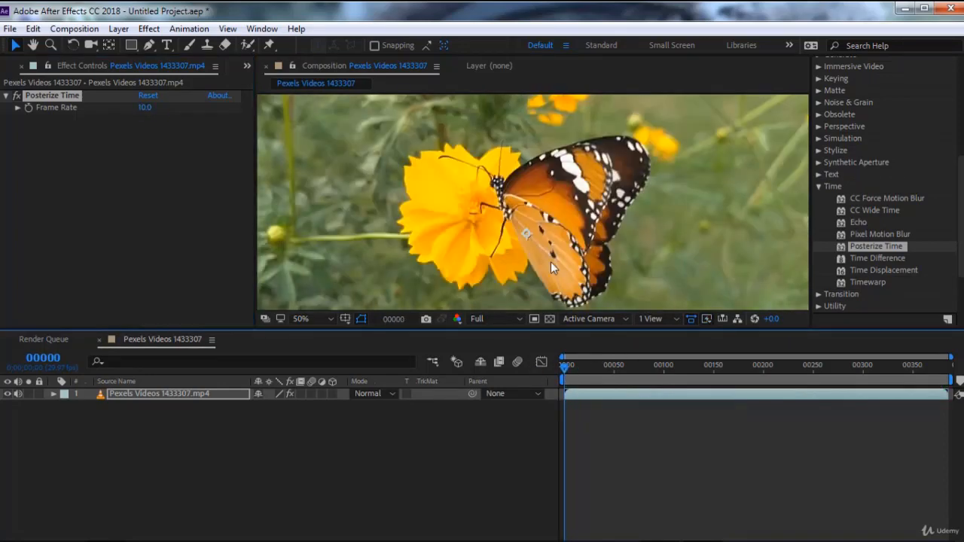
key(space)
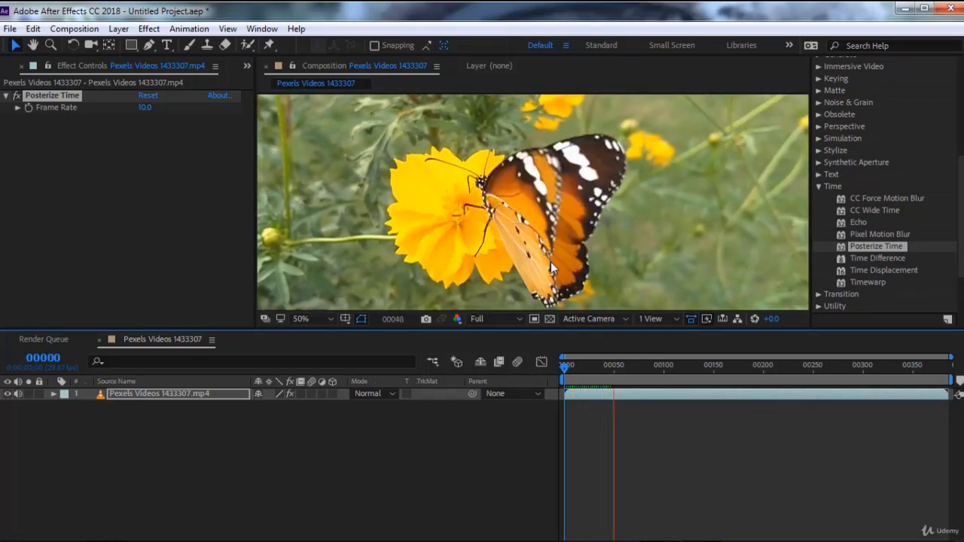
click(587, 371)
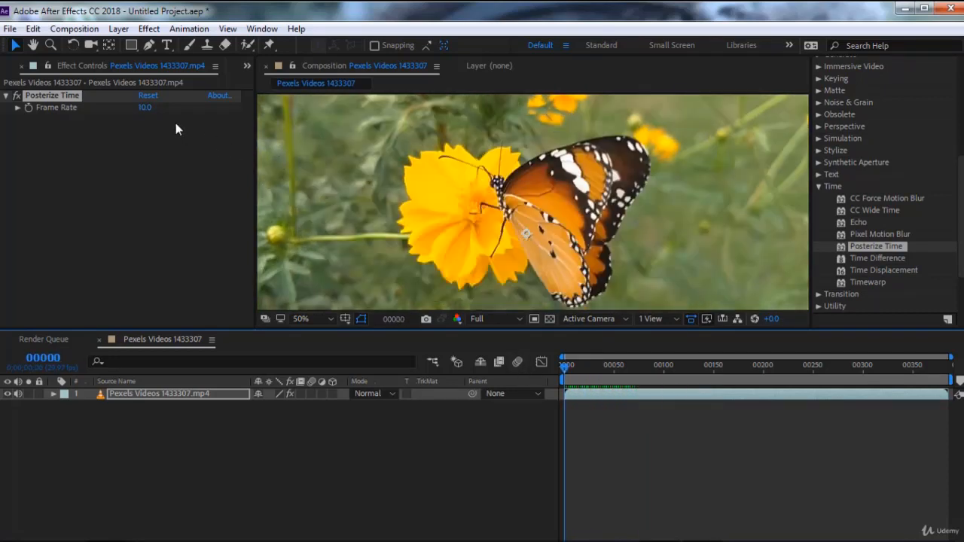
Set Posterize Time's Frame Rate to 1 and preview the footage.
click(145, 108)
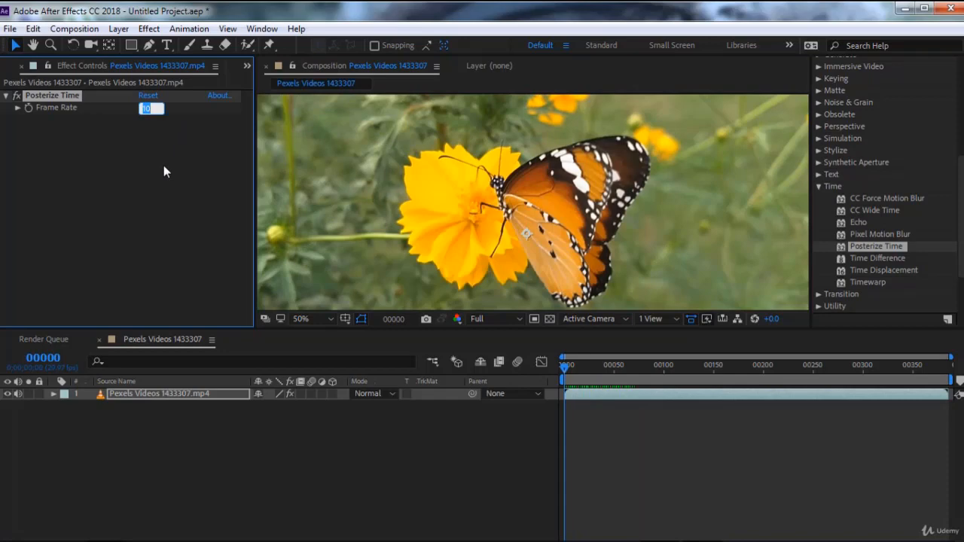
text(1)
key(Return)
click(588, 377)
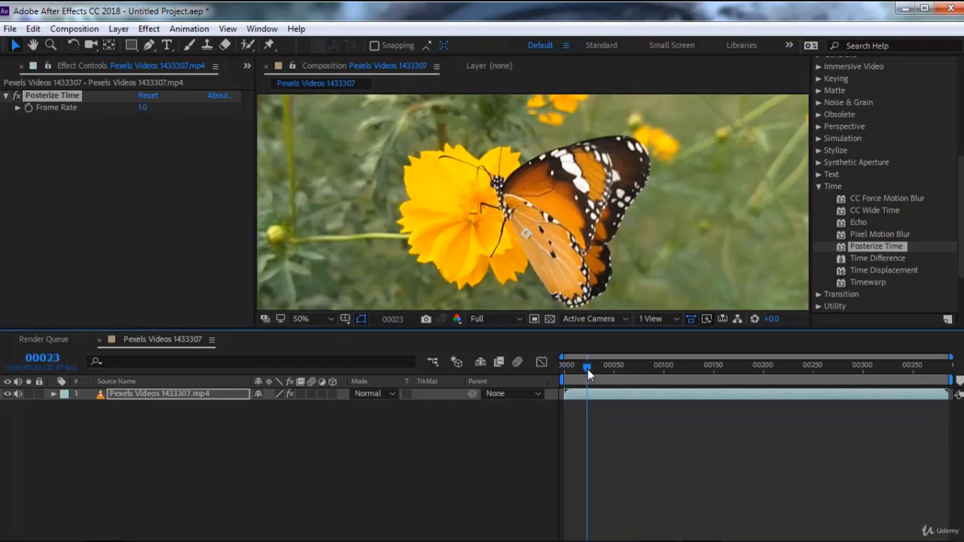
key(space)
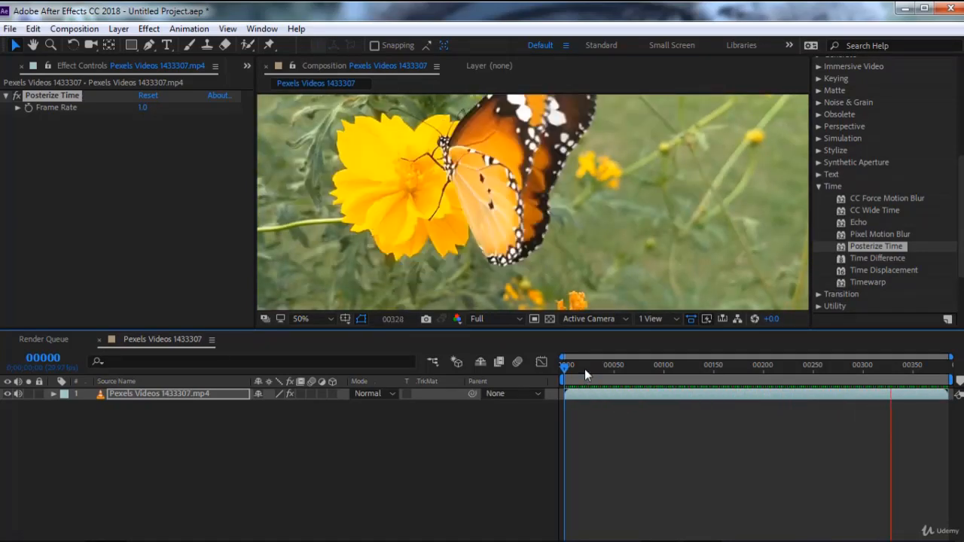
Move the playhead to frame 6 and replace Posterize Time with the Time Difference effect on the footage layer.
drag(585, 369, 570, 369)
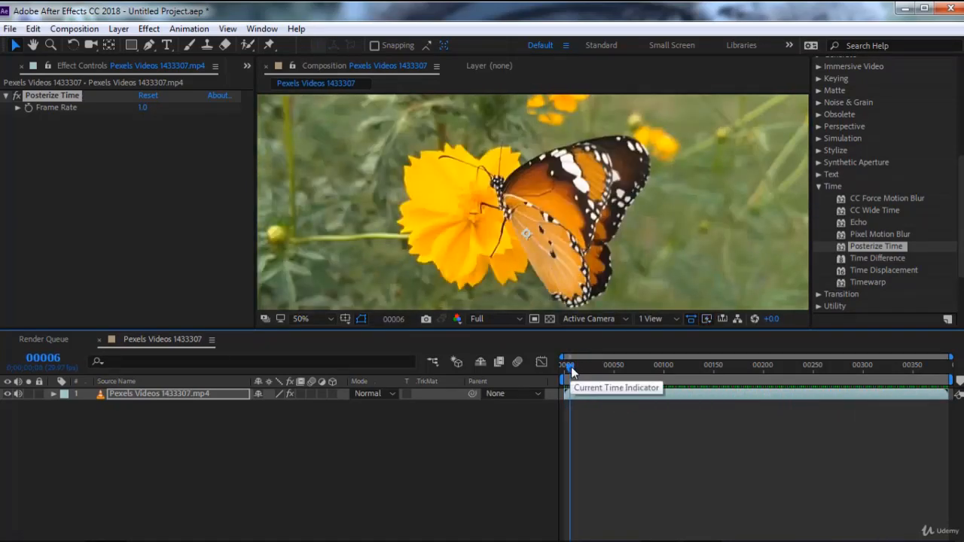
click(67, 96)
key(Delete)
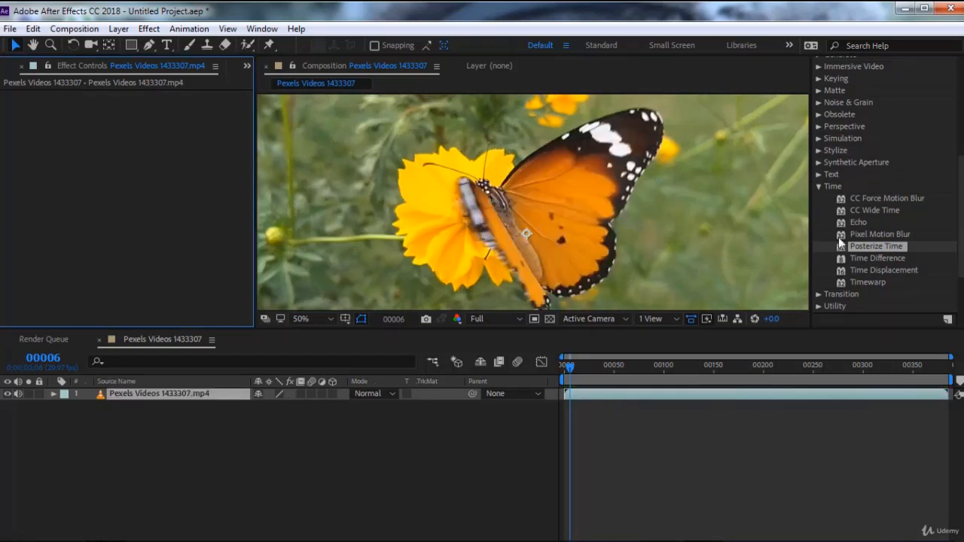
double_click(864, 257)
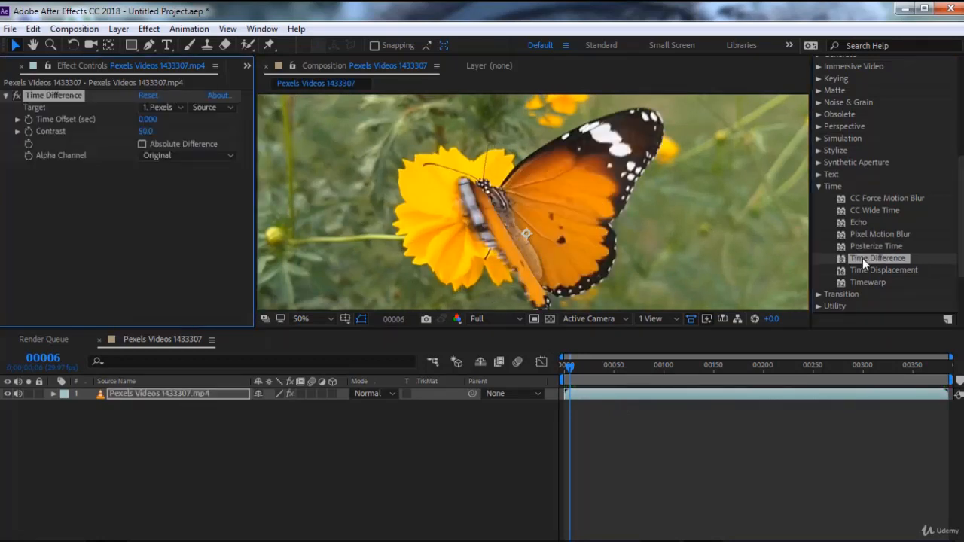
scroll(564, 183, down, 2)
key(space)
drag(556, 220, 554, 199)
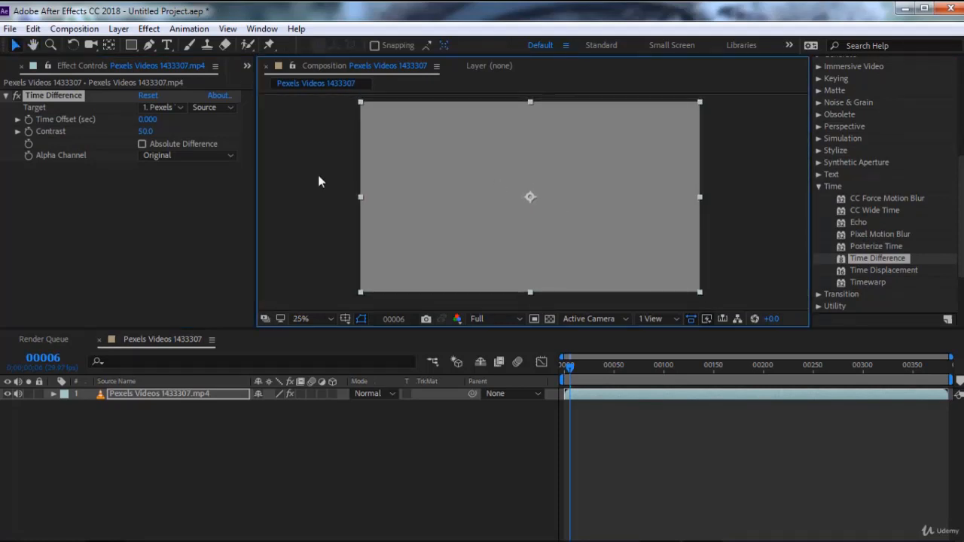
Set Time Difference's Time Offset to 20 seconds and move the playhead to frame 100.
click(147, 120)
text(20)
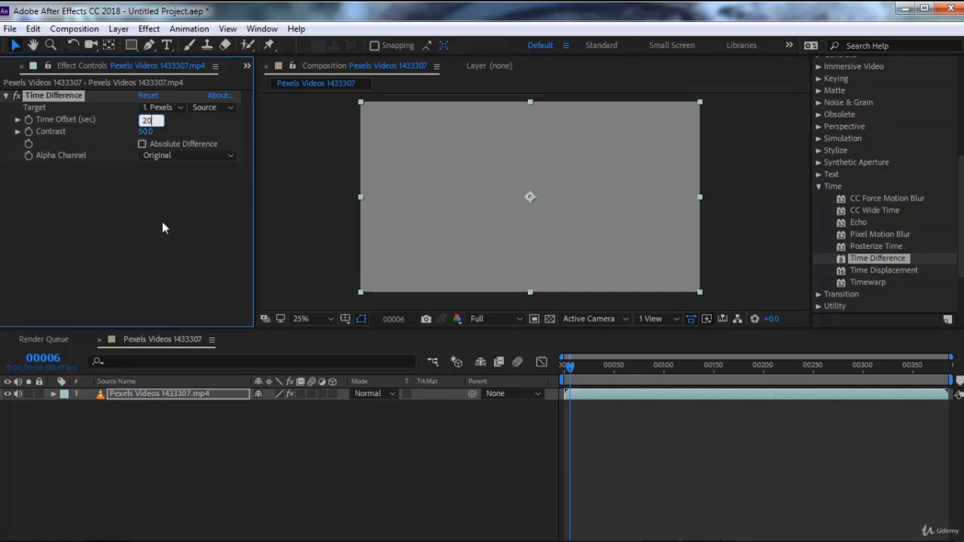
key(Return)
scroll(521, 216, up, 2)
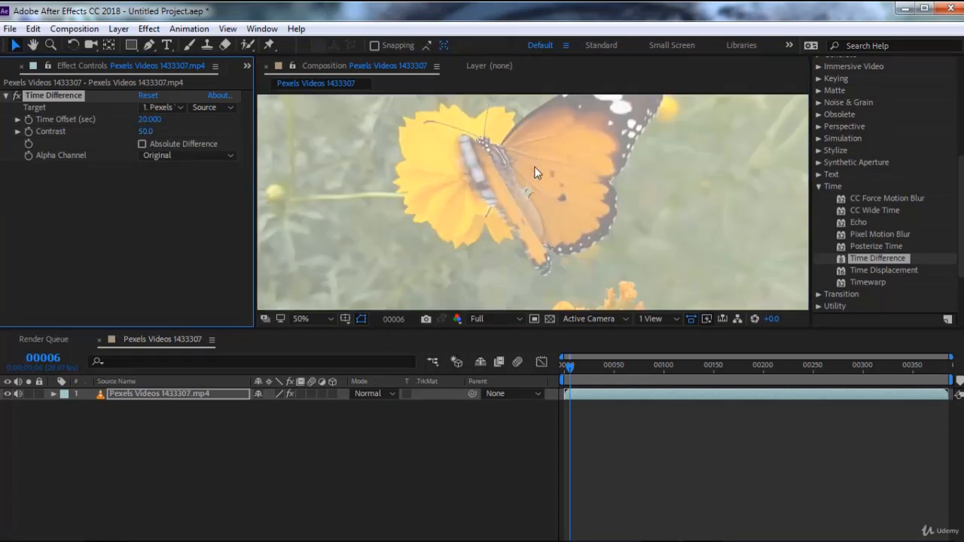
drag(569, 368, 664, 377)
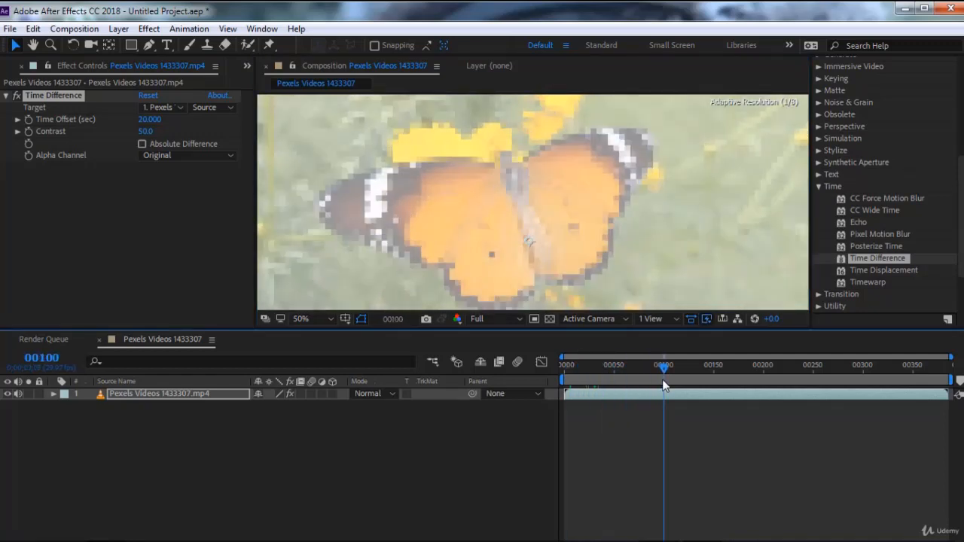
Set Time Difference's Time Offset to 24.030 seconds and Contrast to 59, keeping the footage layer as target.
click(149, 122)
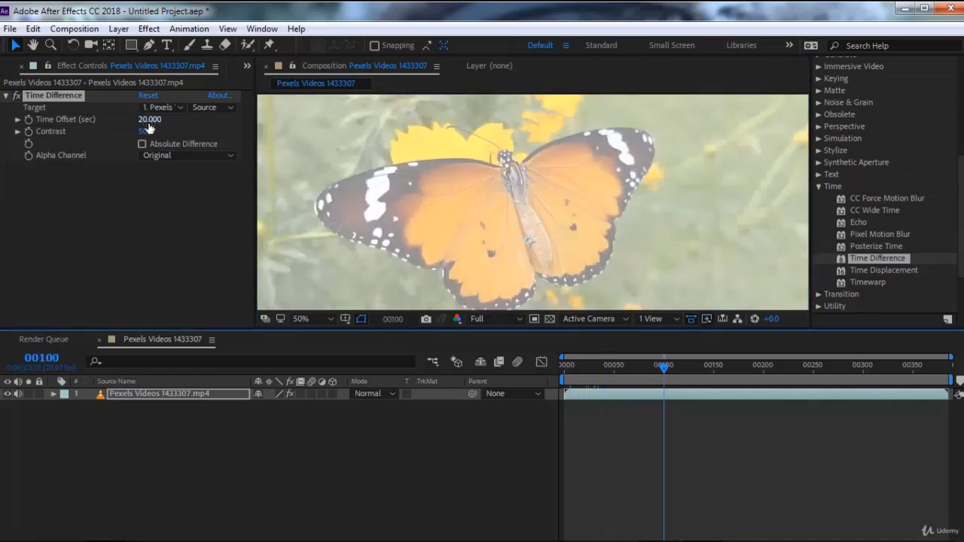
text(22.5)
key(Return)
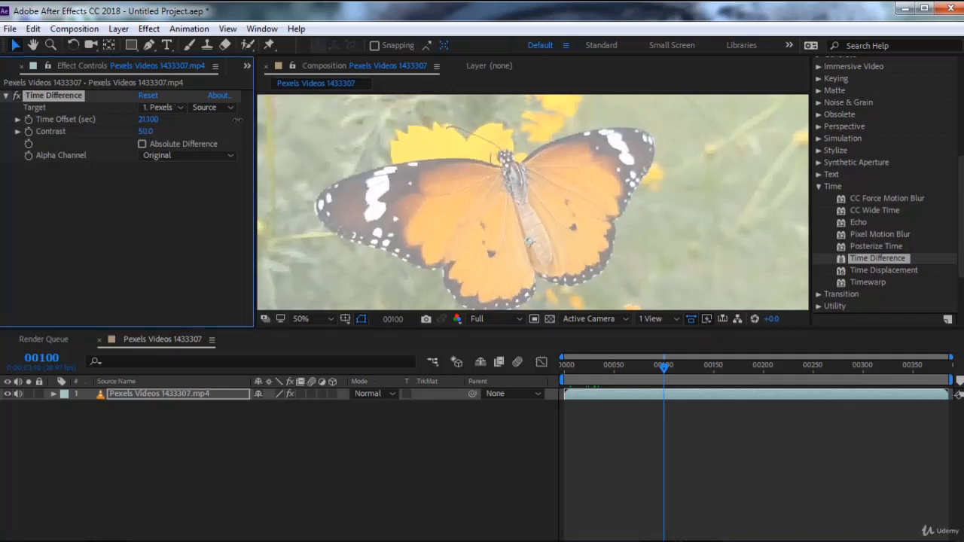
drag(146, 132, 168, 120)
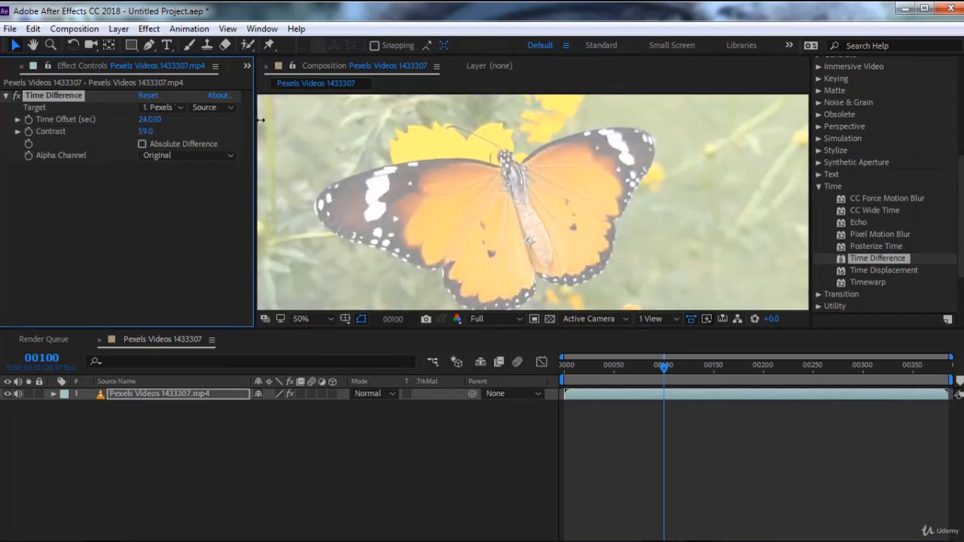
click(168, 106)
click(179, 211)
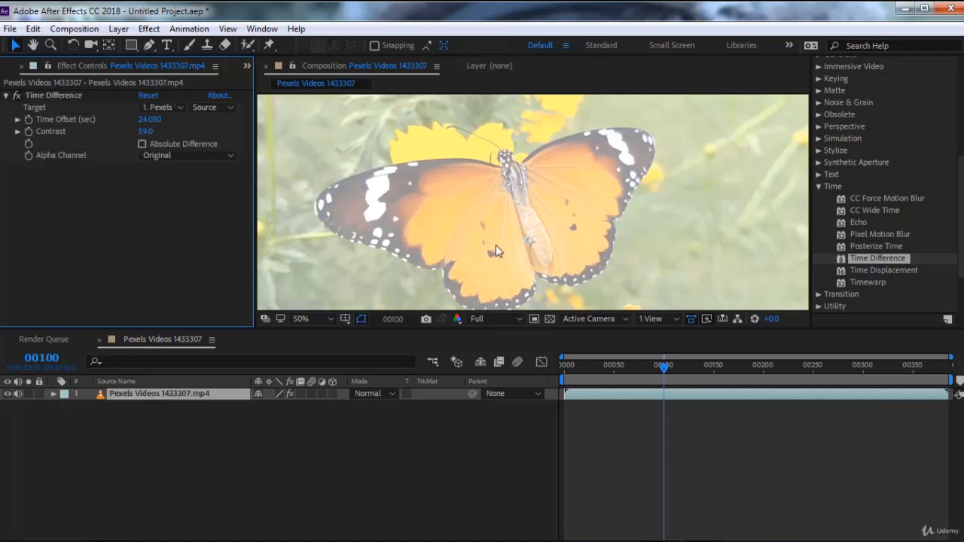
Preview the Time Difference result from the first frame and return the playhead to the start.
scroll(496, 244, down, 1)
key(Home)
key(space)
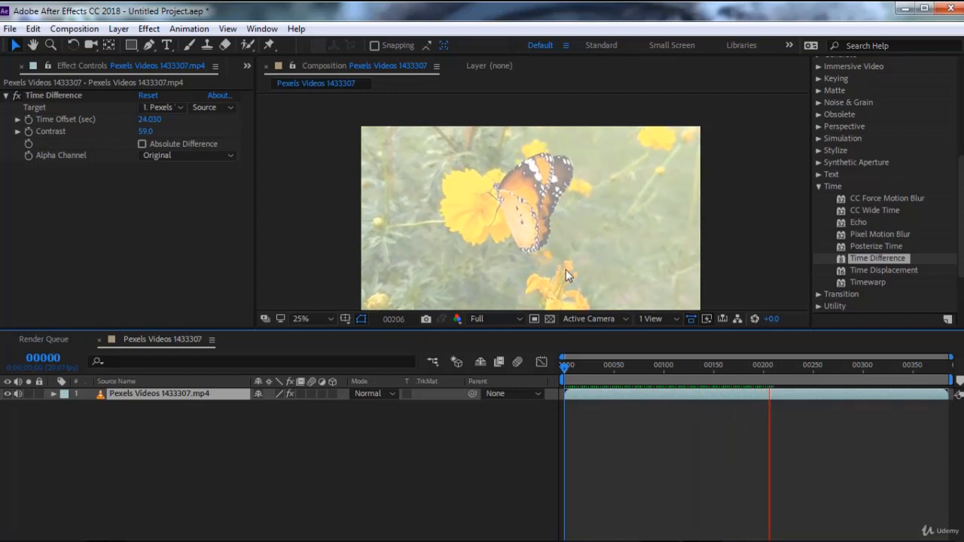
click(574, 367)
drag(574, 369, 531, 370)
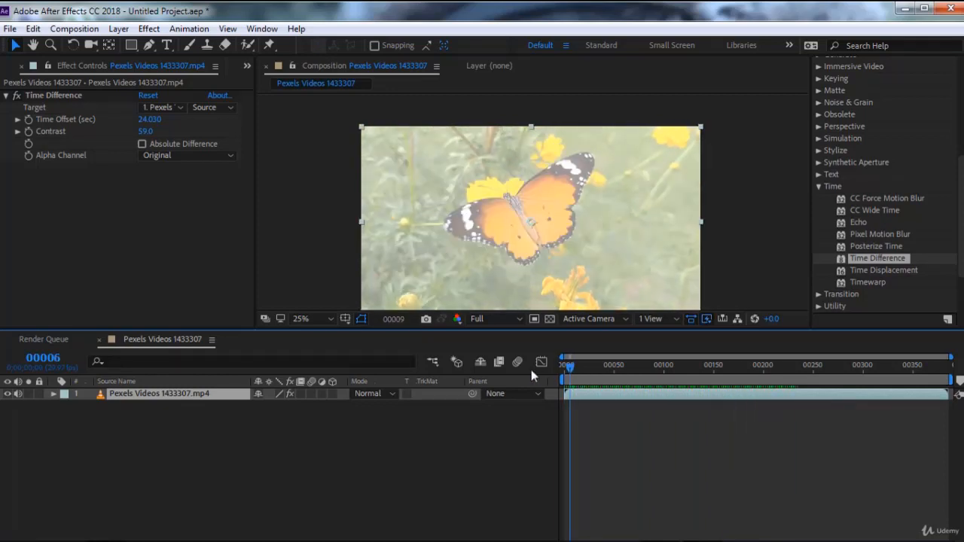
Set Time Difference's Time Offset to 45.010 seconds, preview from the first frame, and move the playhead to frame 23.
drag(149, 119, 581, 120)
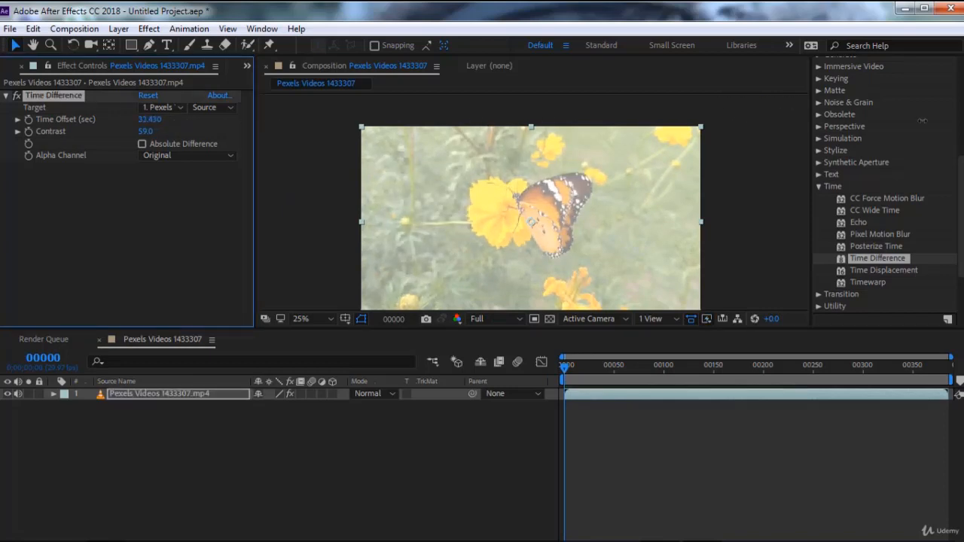
drag(153, 120, 392, 116)
drag(815, 116, 934, 115)
drag(590, 364, 503, 367)
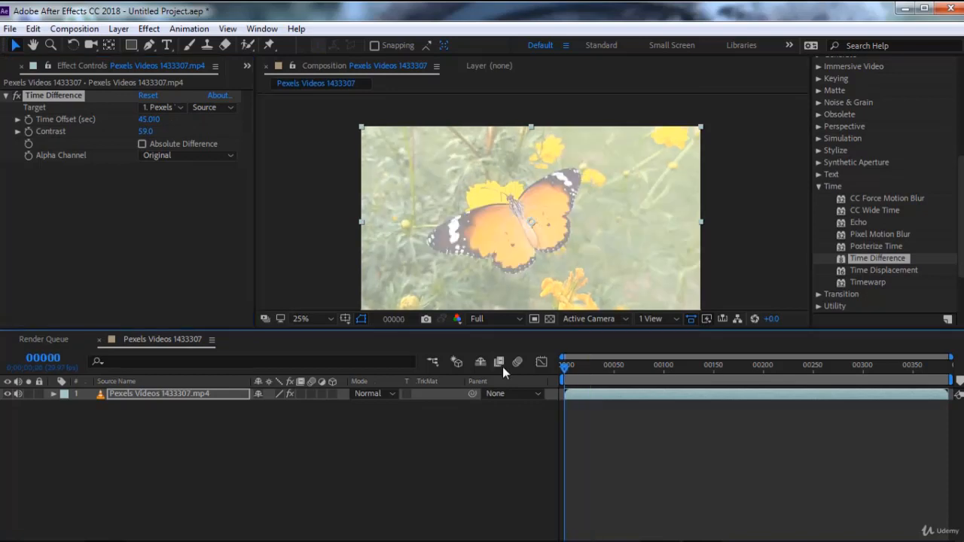
key(space)
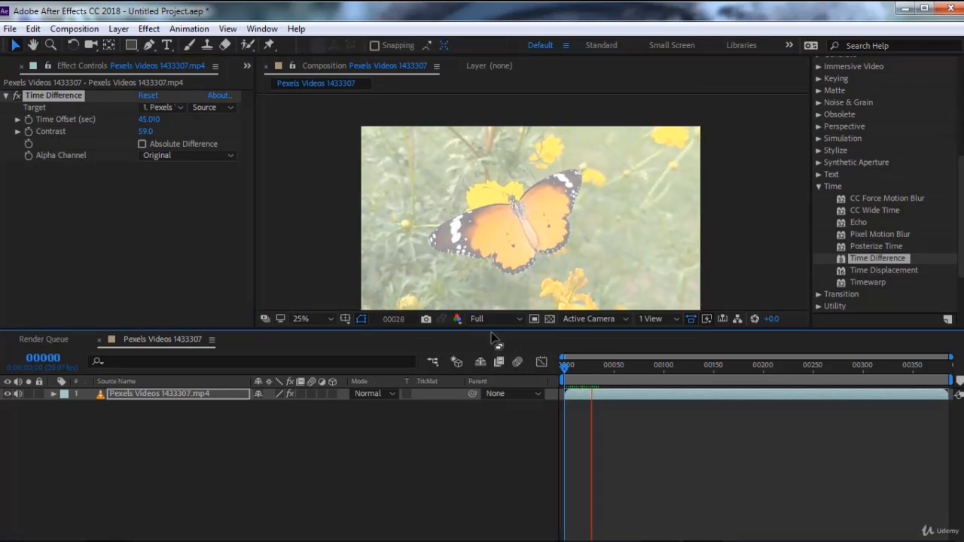
click(587, 365)
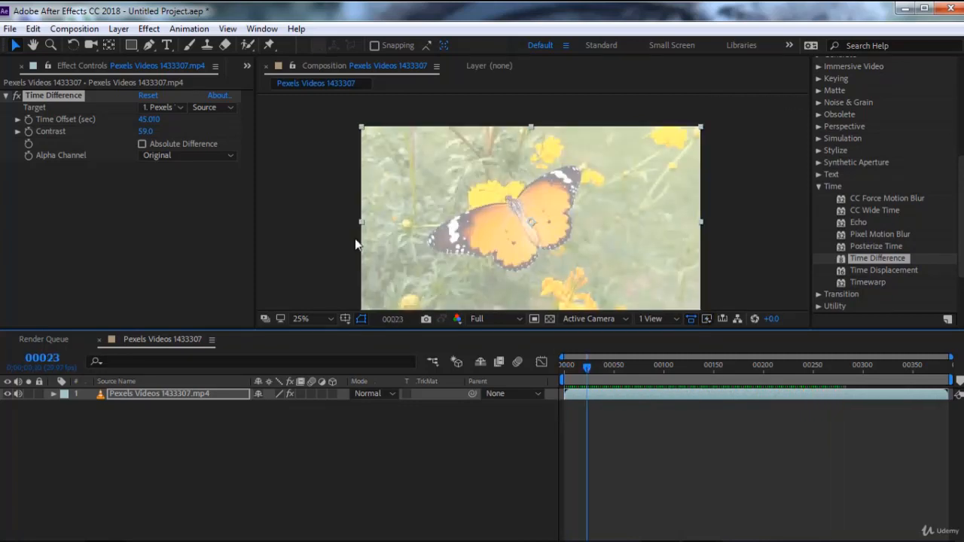
Toggle the Time Difference effect off and on to compare it with the original footage.
click(16, 96)
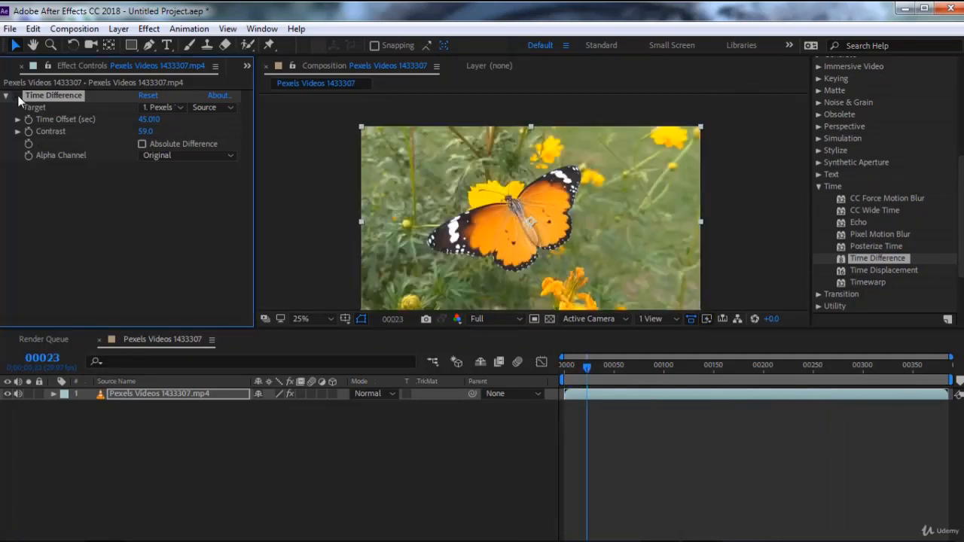
click(15, 96)
click(16, 96)
click(16, 96)
click(16, 96)
Replace Time Difference with the Time Displacement effect on the footage layer and set Max Displacement Time to 1.1 seconds.
key(Delete)
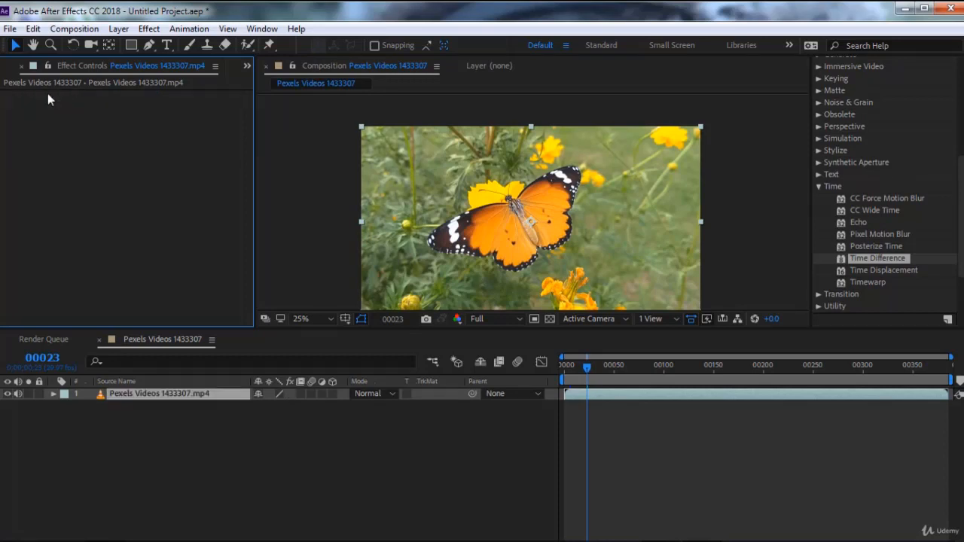
double_click(878, 269)
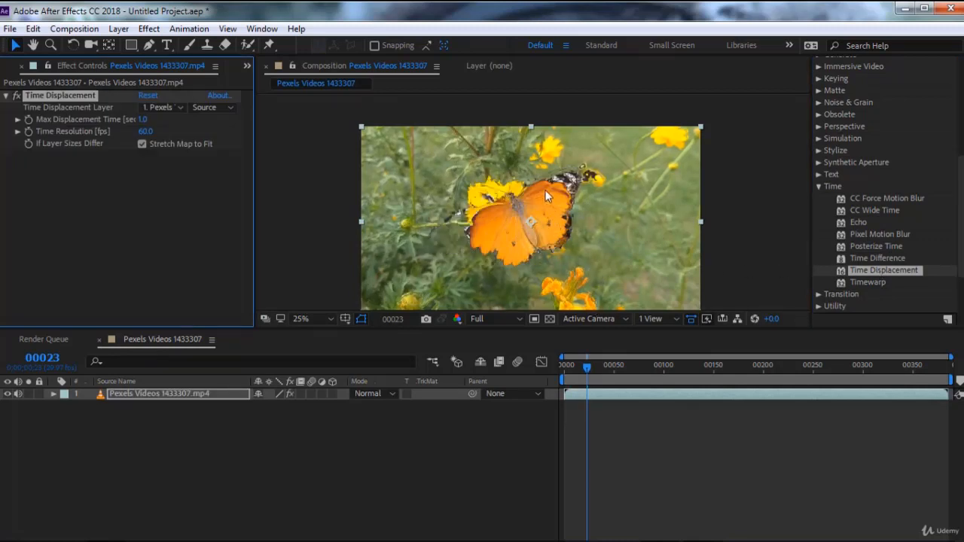
scroll(545, 190, up, 2)
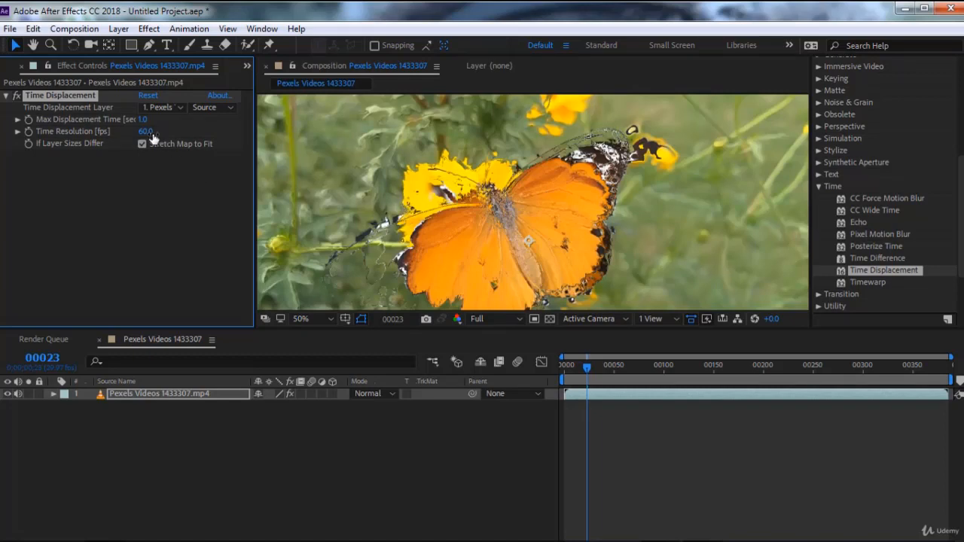
drag(145, 121, 293, 214)
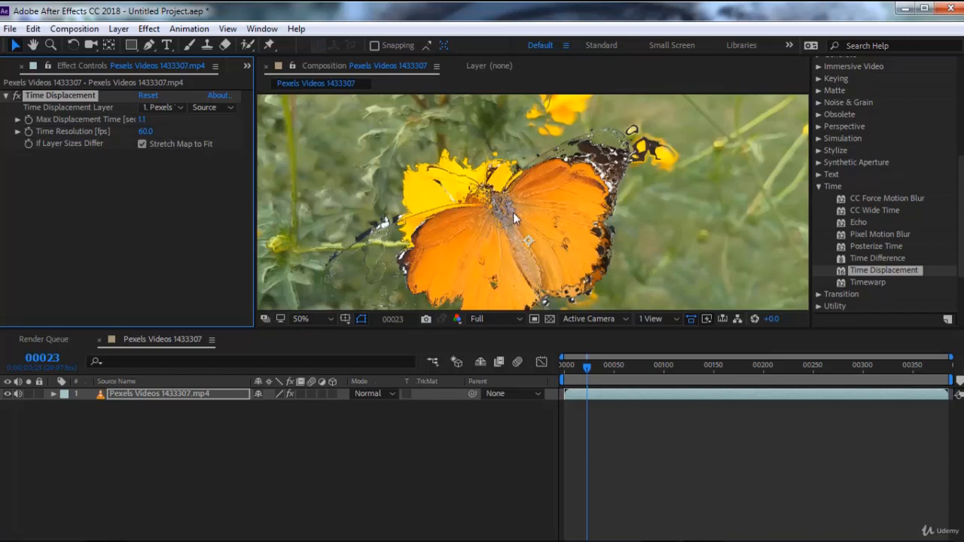
Create a gray 1920 x 1080 px solid layer above the footage with the default settings.
right_click(153, 435)
mouse_move(223, 281)
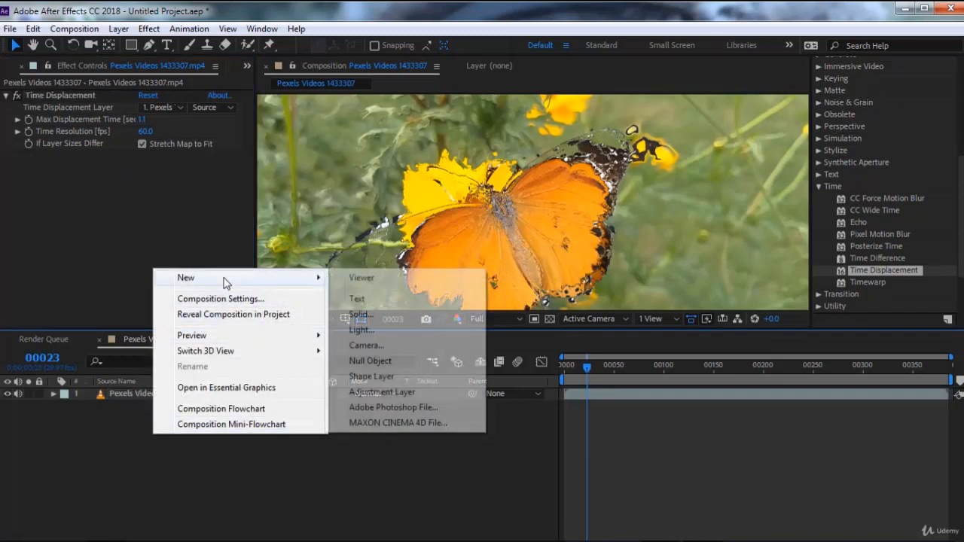
click(359, 314)
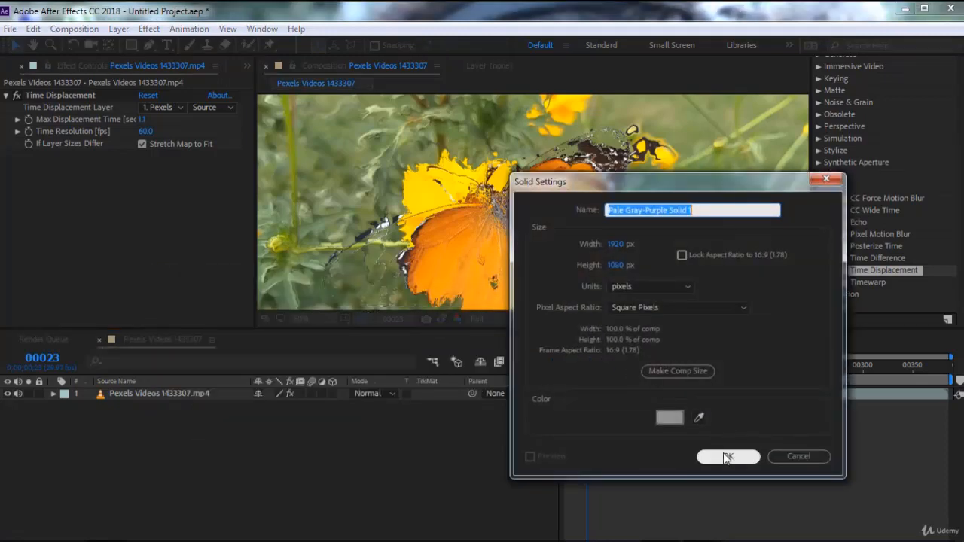
click(727, 457)
key(comma)
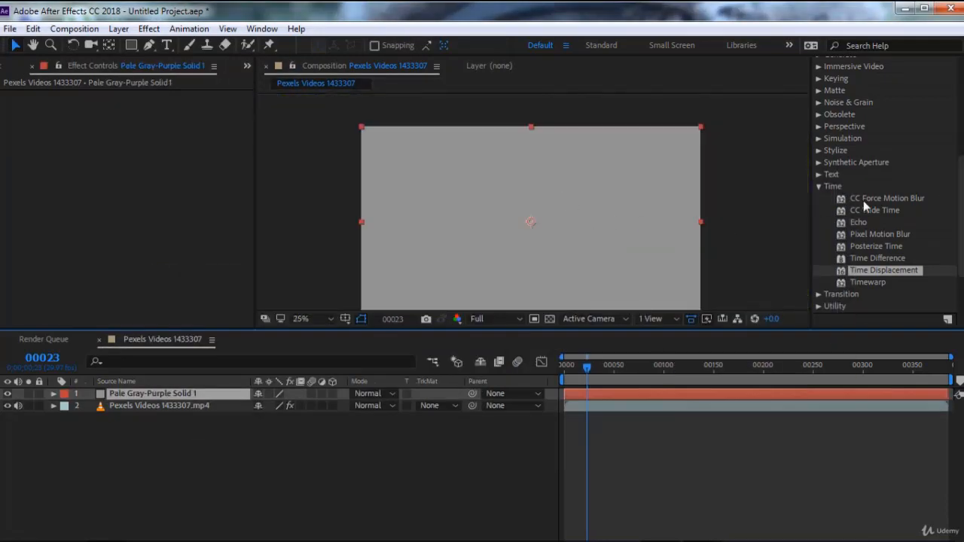
Find the Gradient Ramp effect by searching for "ramp" and apply it to the gray solid.
scroll(848, 132, up, 5)
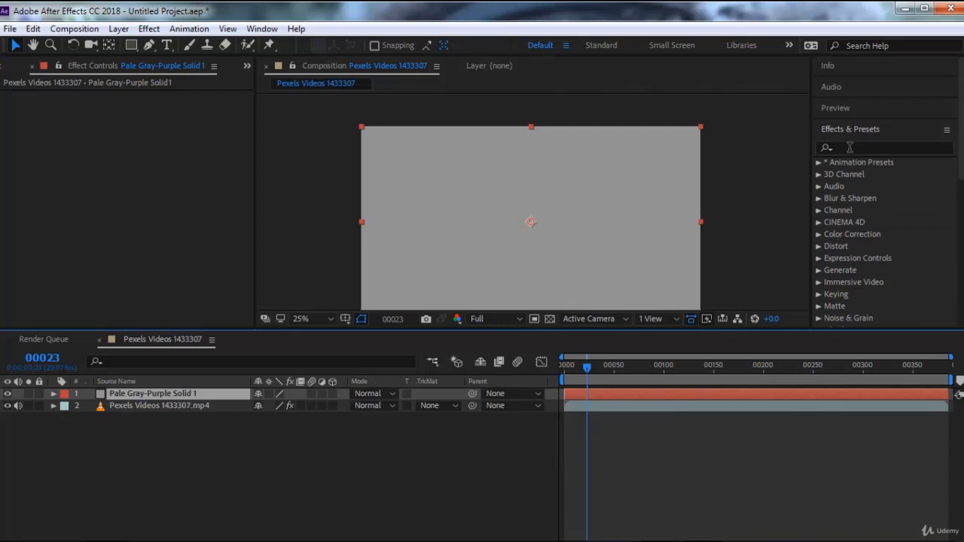
click(849, 147)
text(ram)
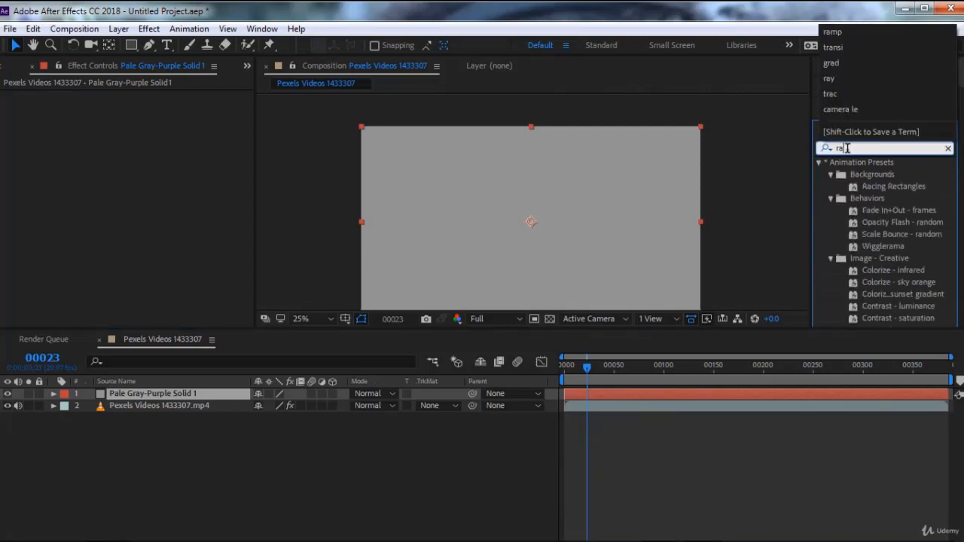
text(p)
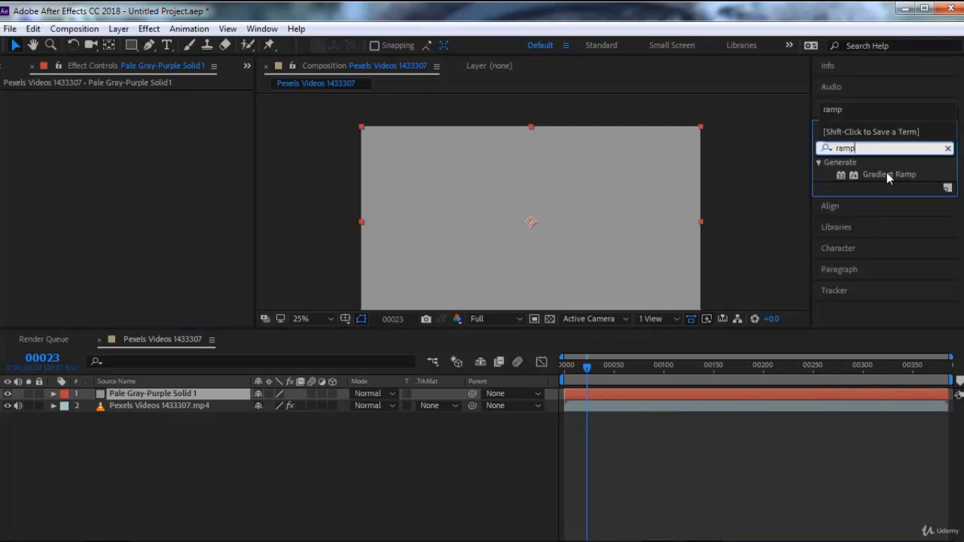
click(886, 175)
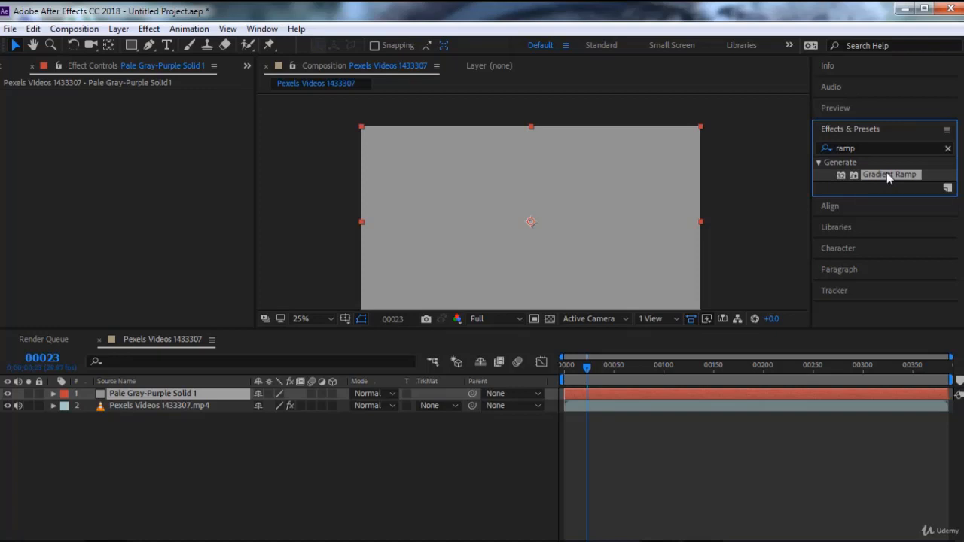
double_click(884, 174)
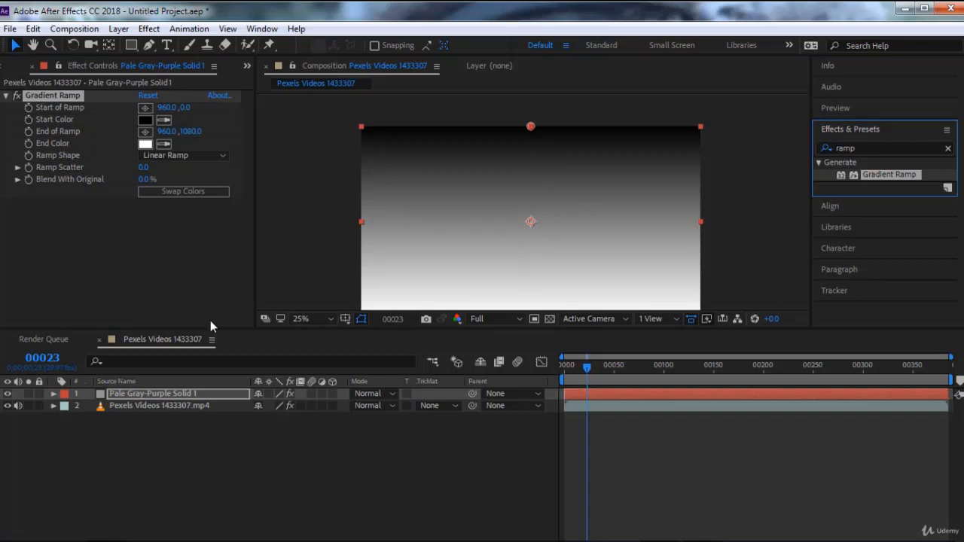
Set the footage's Time Displacement Layer to the gray solid holding the gradient.
click(131, 405)
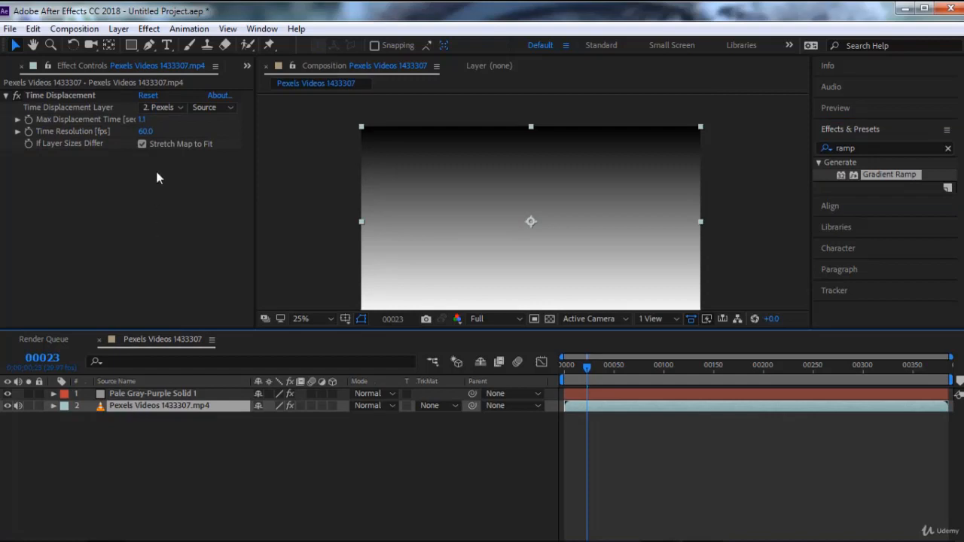
click(162, 107)
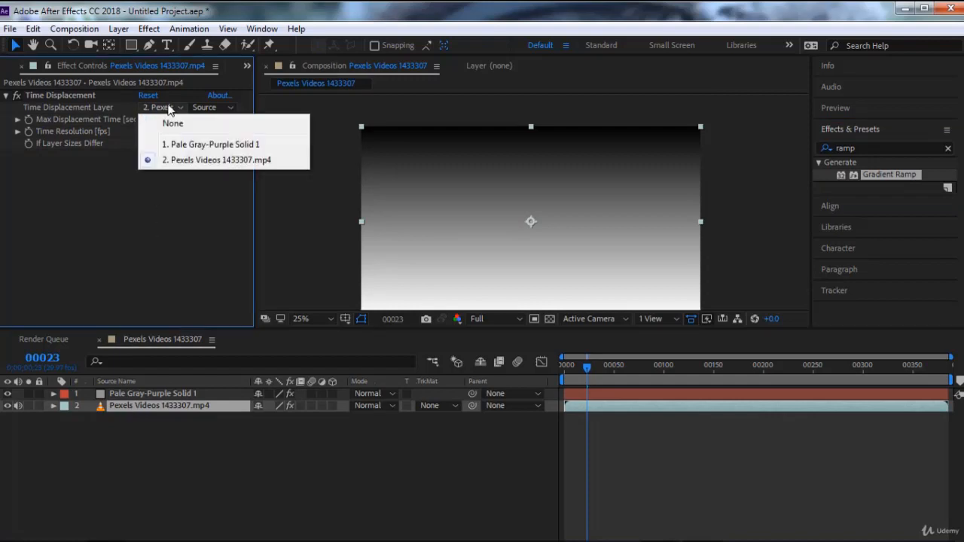
click(170, 146)
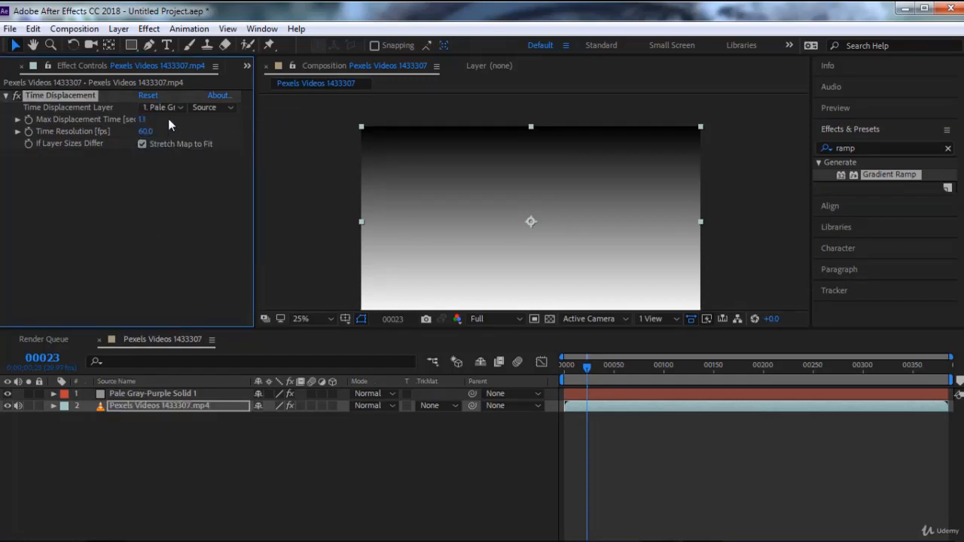
click(172, 110)
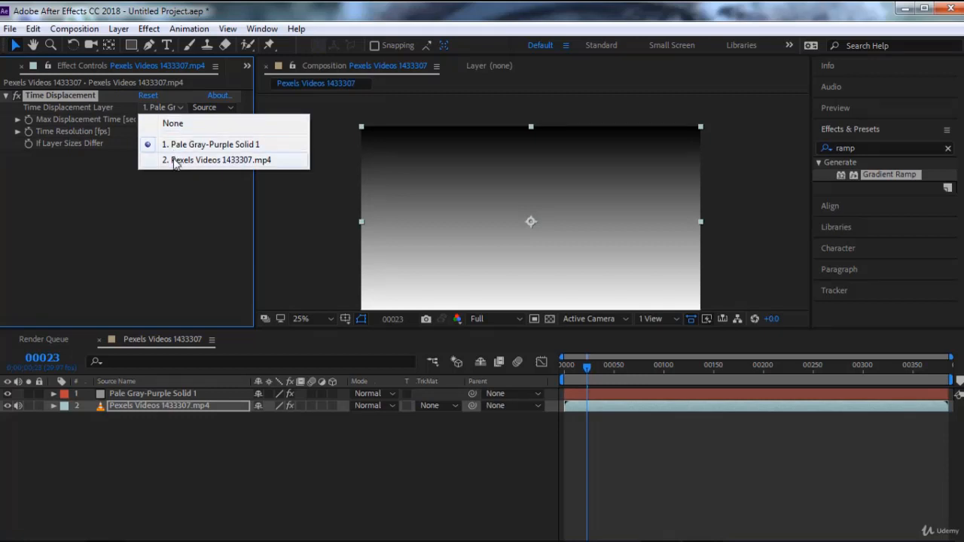
click(203, 150)
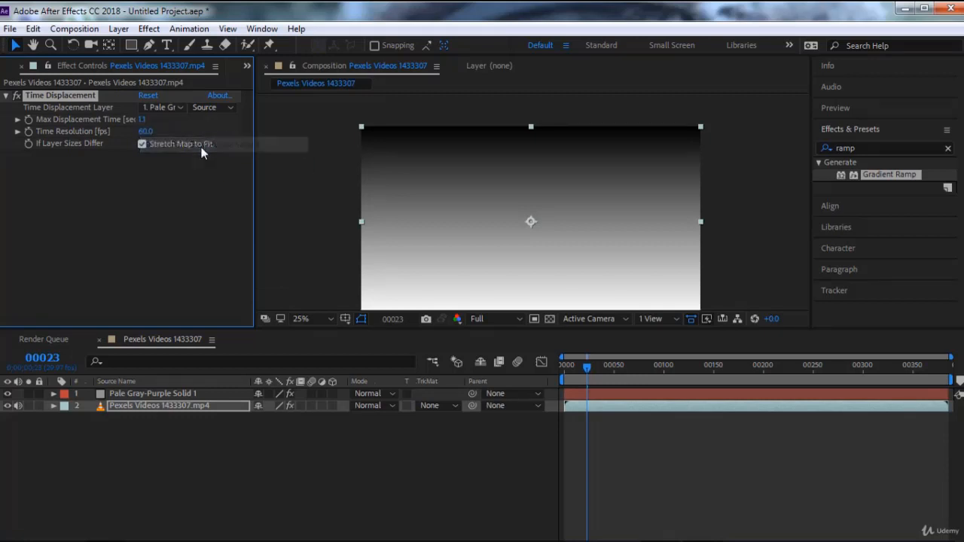
Move the footage layer above the gradient solid in the layer stack.
click(119, 394)
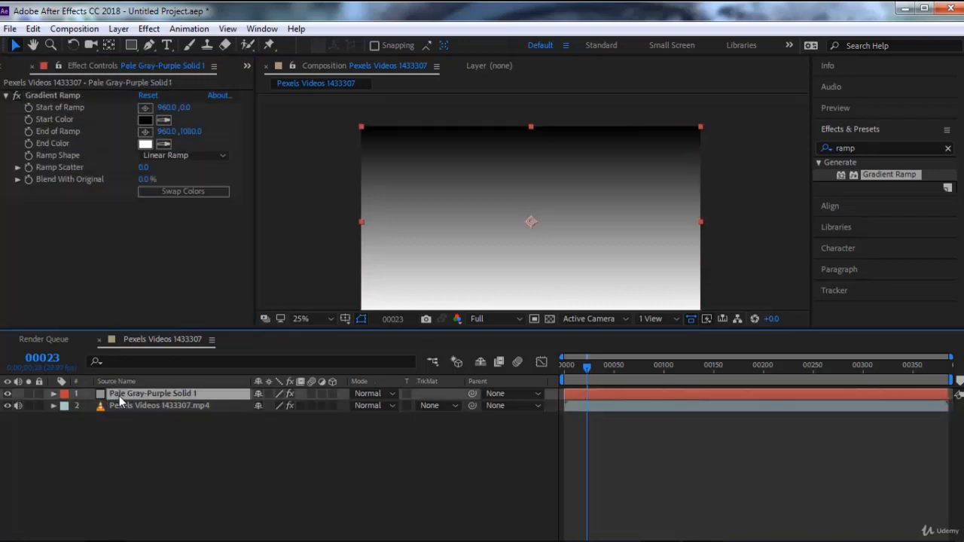
click(123, 404)
drag(145, 407, 147, 391)
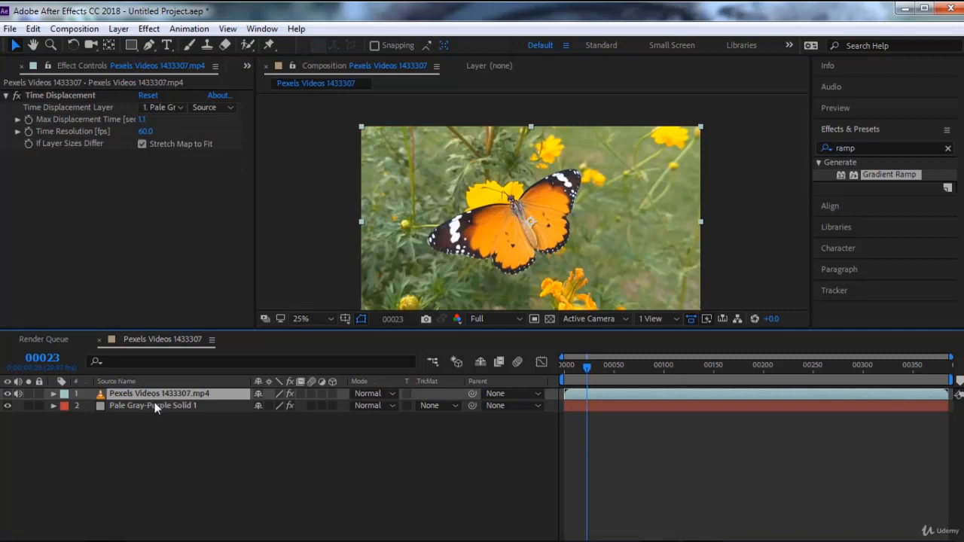
Set Time Displacement's Max Displacement Time to 20 seconds, preview from the first frame, and return the playhead to frame 0.
click(143, 119)
text(20)
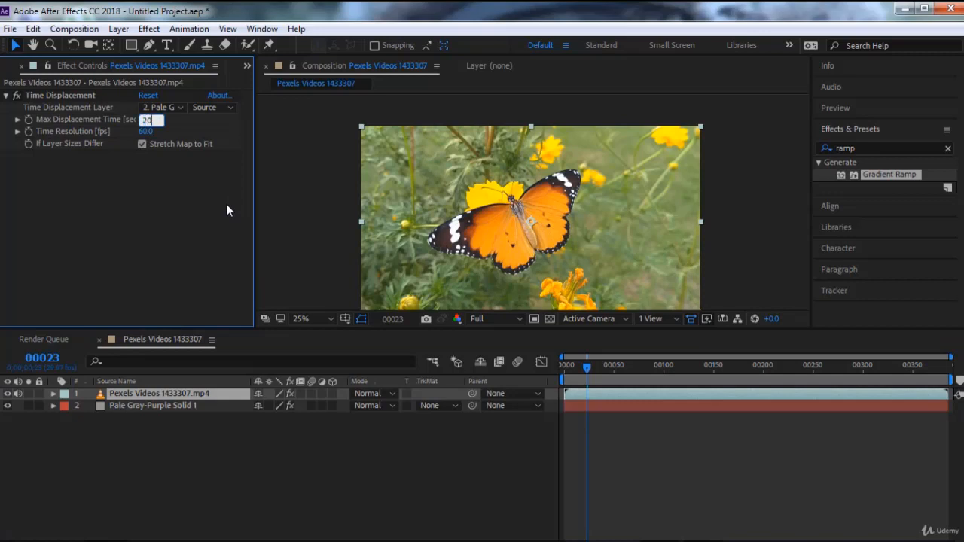
key(Return)
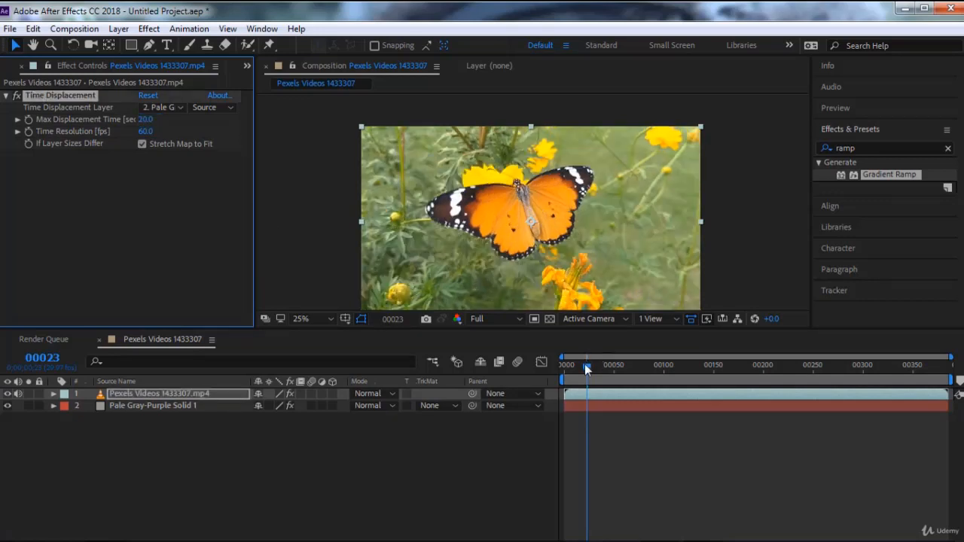
drag(586, 364, 564, 365)
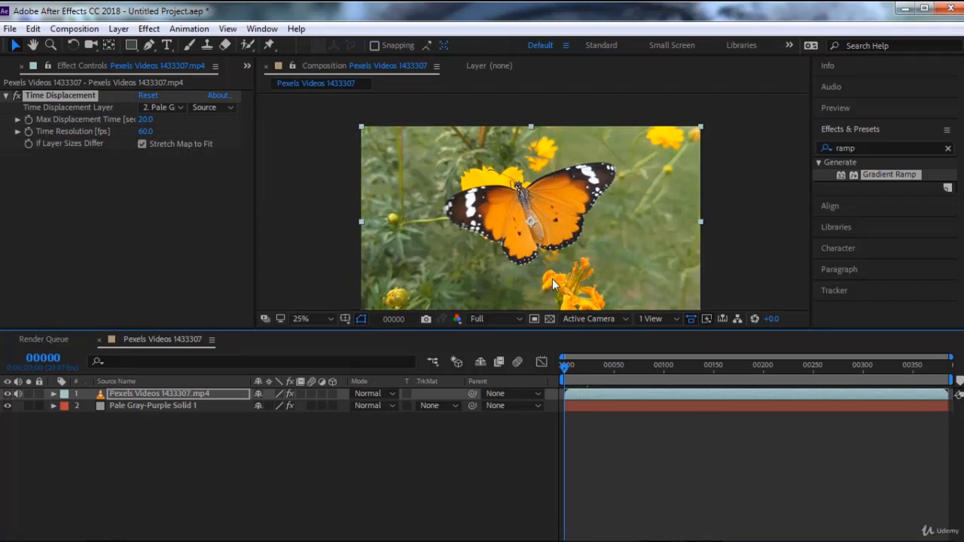
key(space)
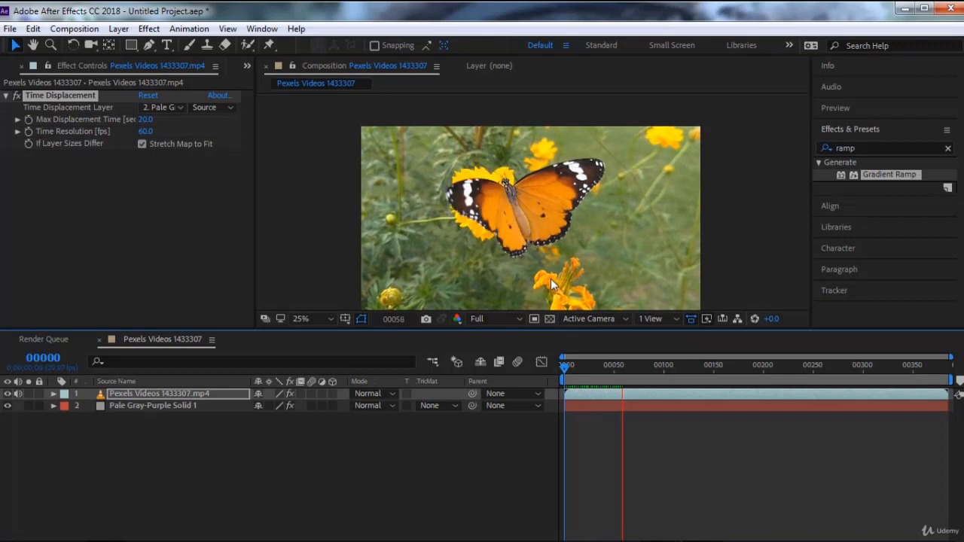
drag(591, 370, 546, 370)
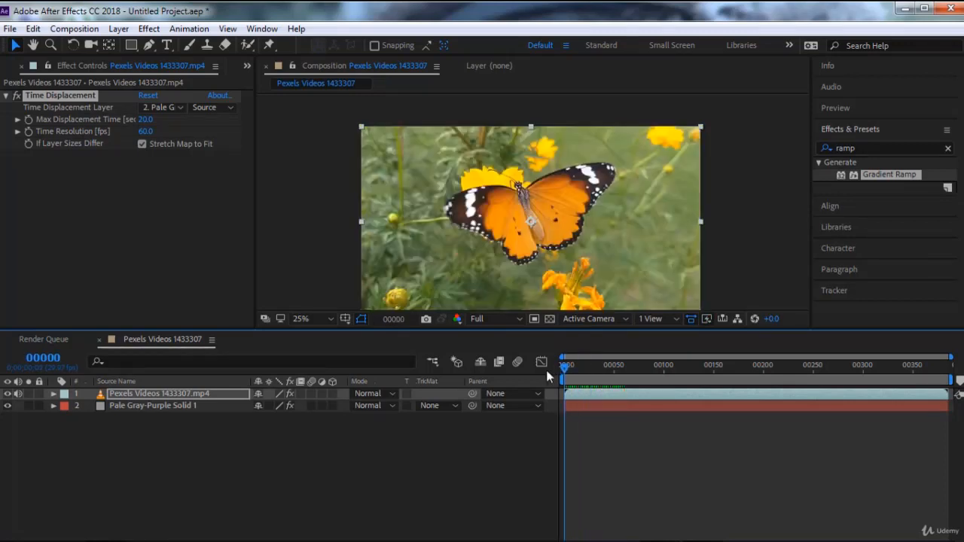
Set Time Displacement's Max Displacement Time to 40 seconds.
click(145, 121)
text(40)
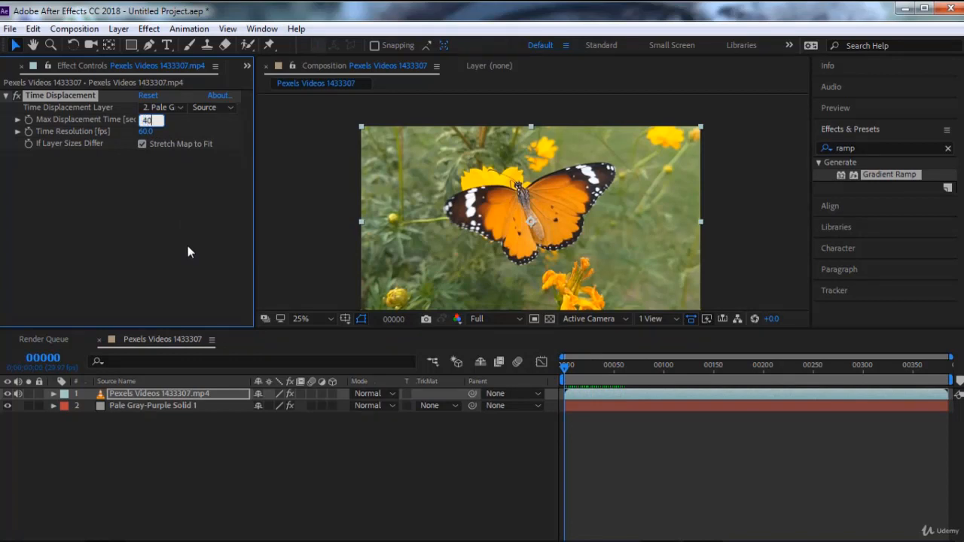
key(Return)
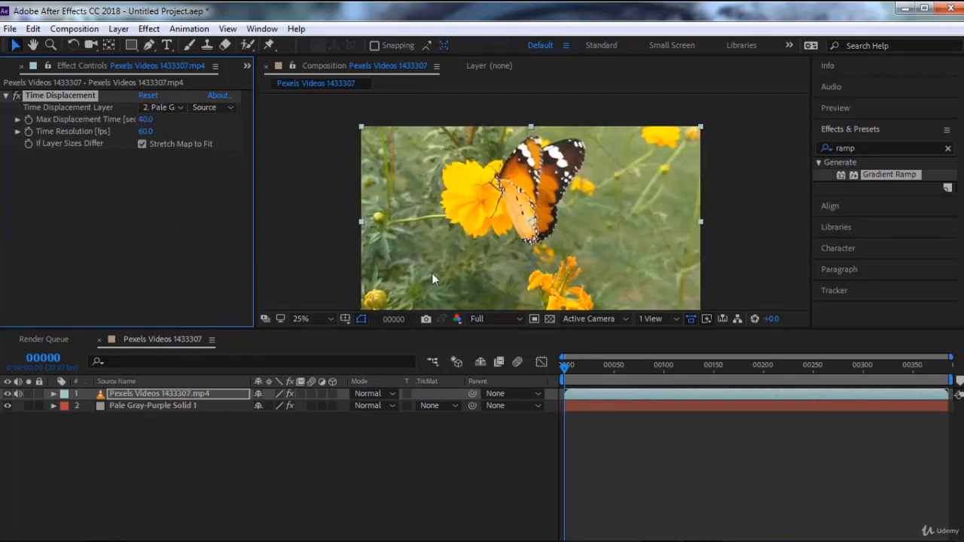
Hide the footage layer and move the gradient solid's Start of Ramp to about 988, 608, near the frame's center.
click(170, 405)
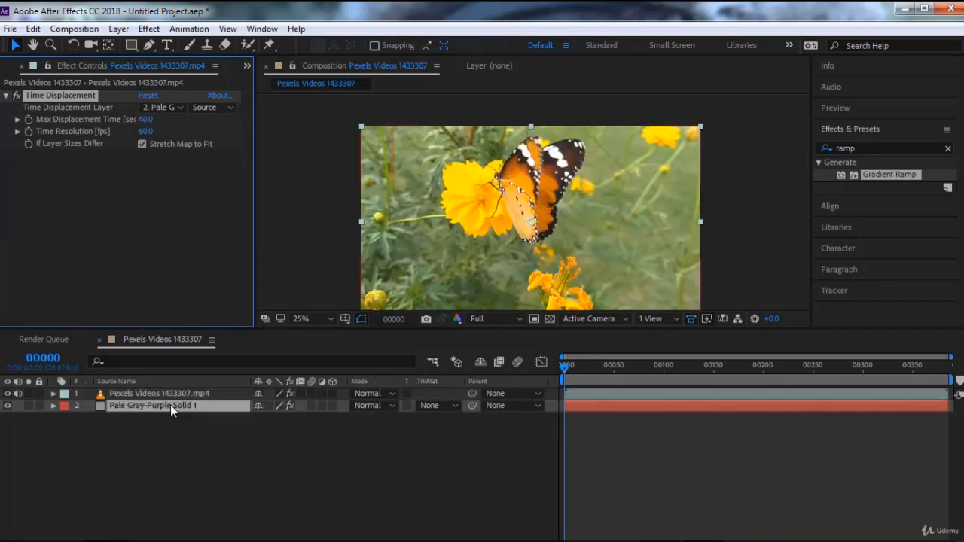
click(8, 393)
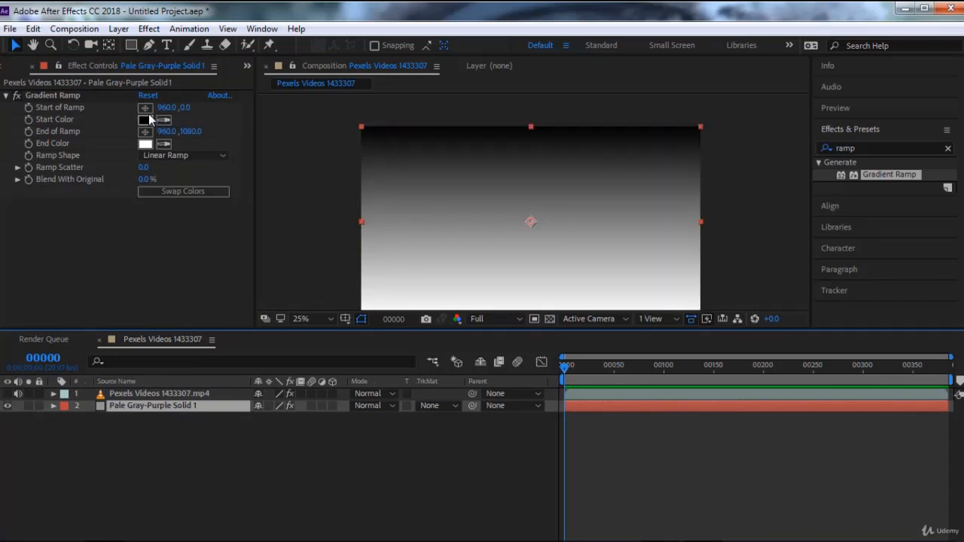
click(148, 110)
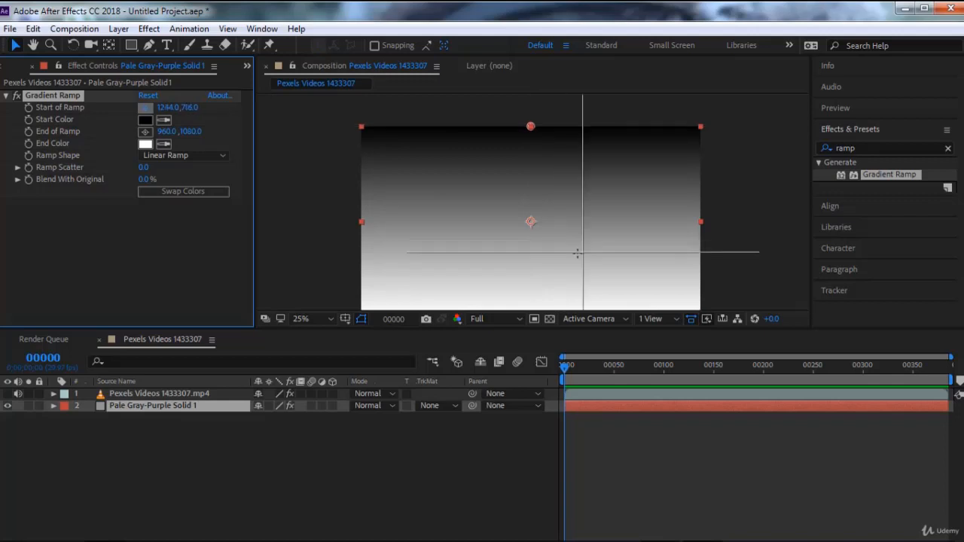
click(536, 235)
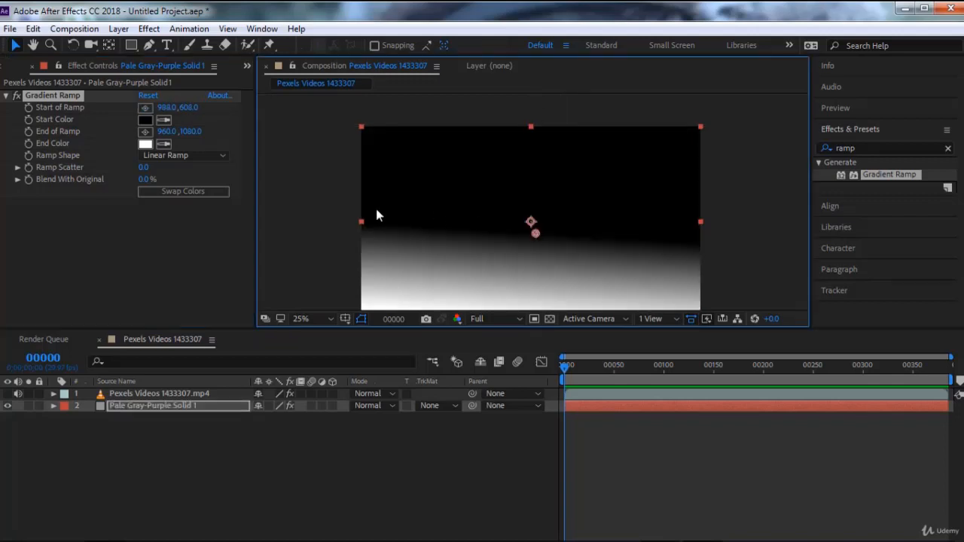
Make the footage layer visible again and preview the Time Displacement with the changed gradient from frame 0.
click(120, 395)
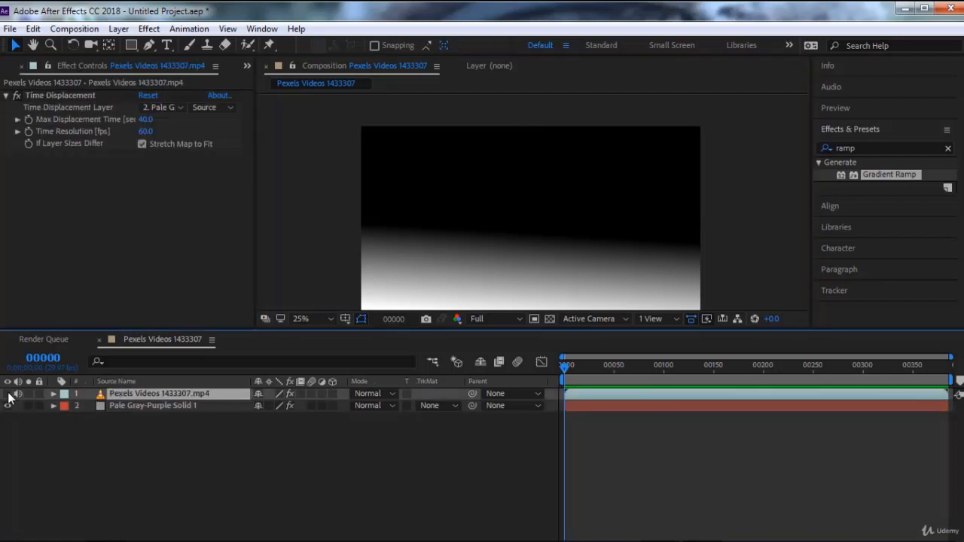
click(7, 394)
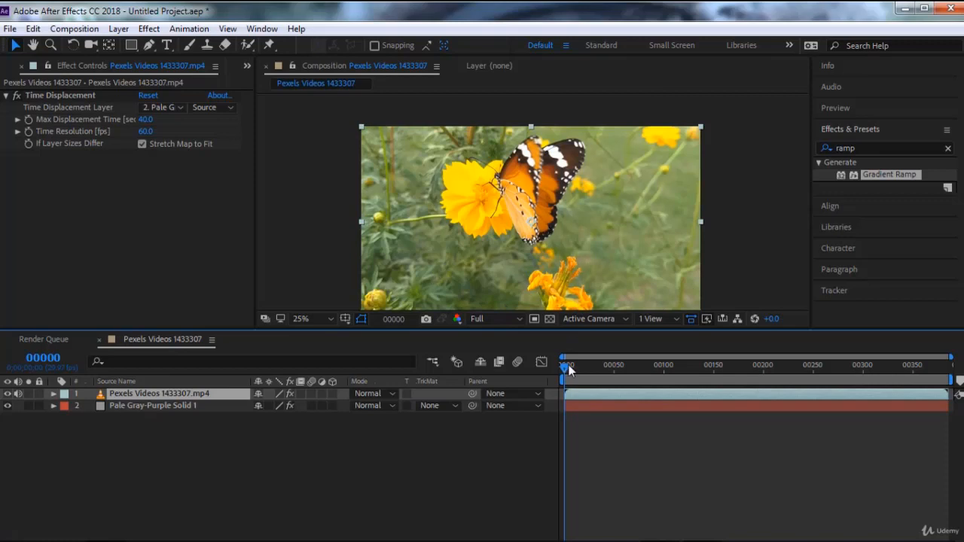
key(space)
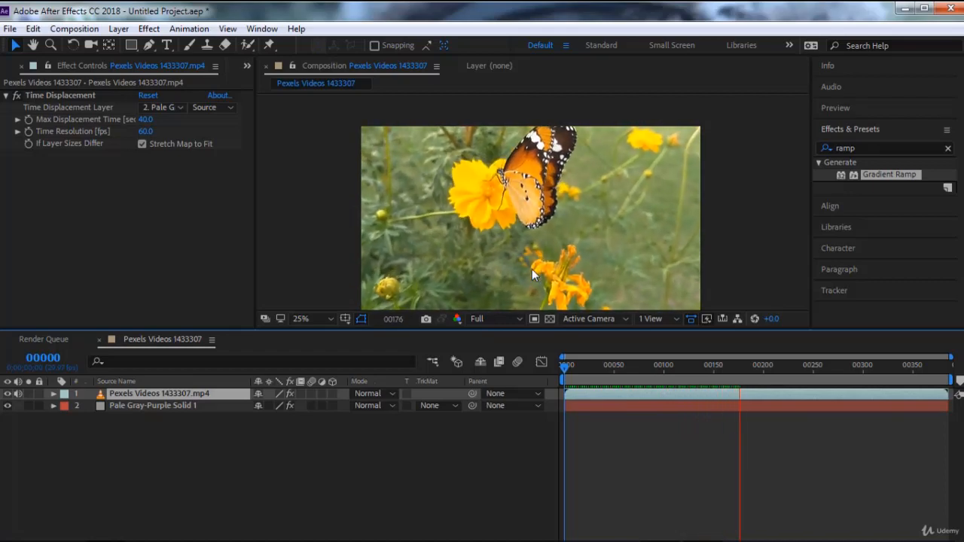
key(space)
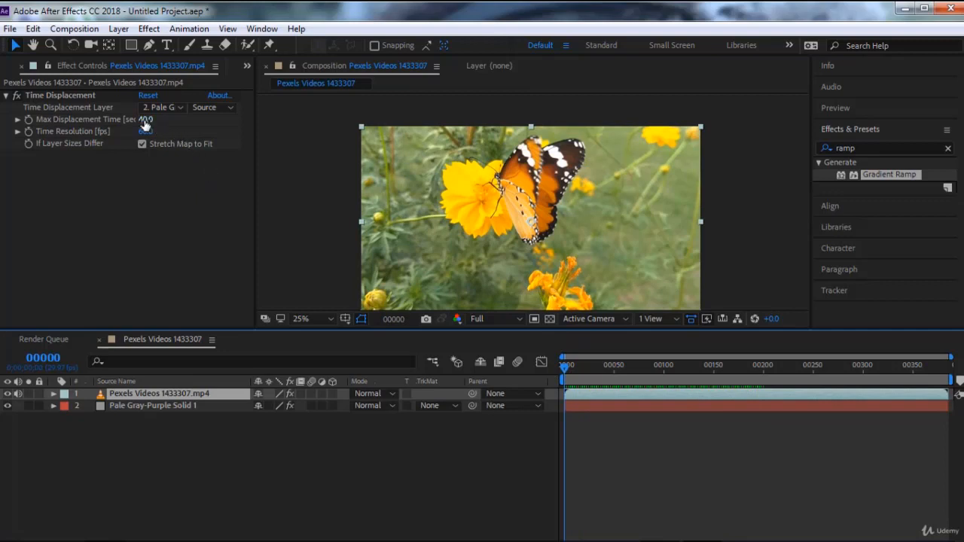
Set Time Displacement's Max Displacement Time to about 48.3 seconds and its Time Resolution to about 312 fps.
drag(144, 120, 243, 120)
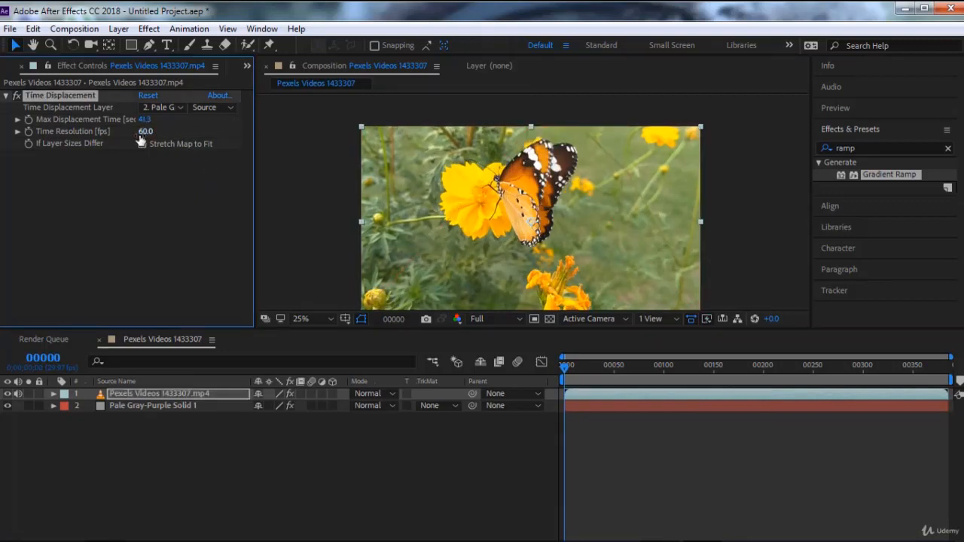
drag(140, 134, 330, 129)
drag(144, 119, 676, 129)
Preview the Time Displacement from the first frame, scrub between frames 99 and 18, and return the playhead to frame 0.
drag(587, 365, 555, 354)
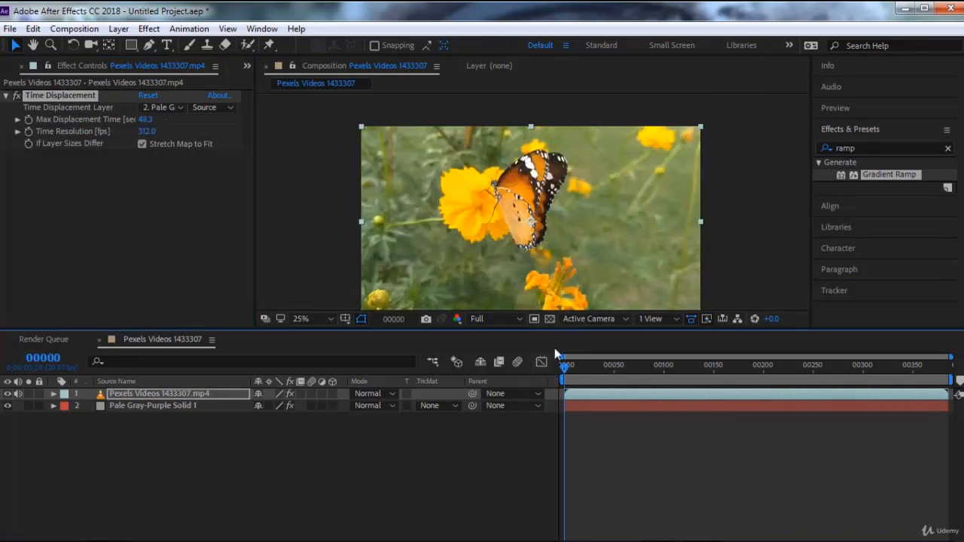
key(space)
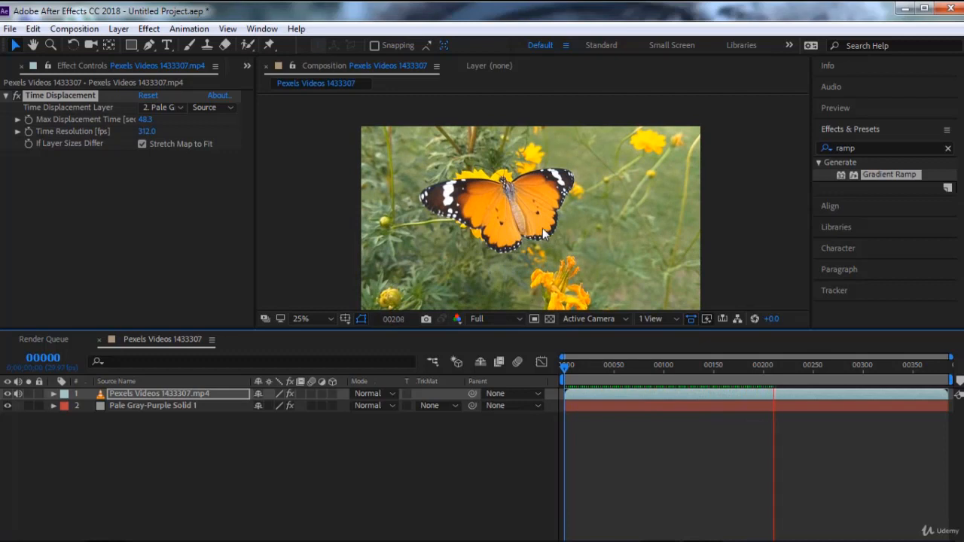
click(663, 371)
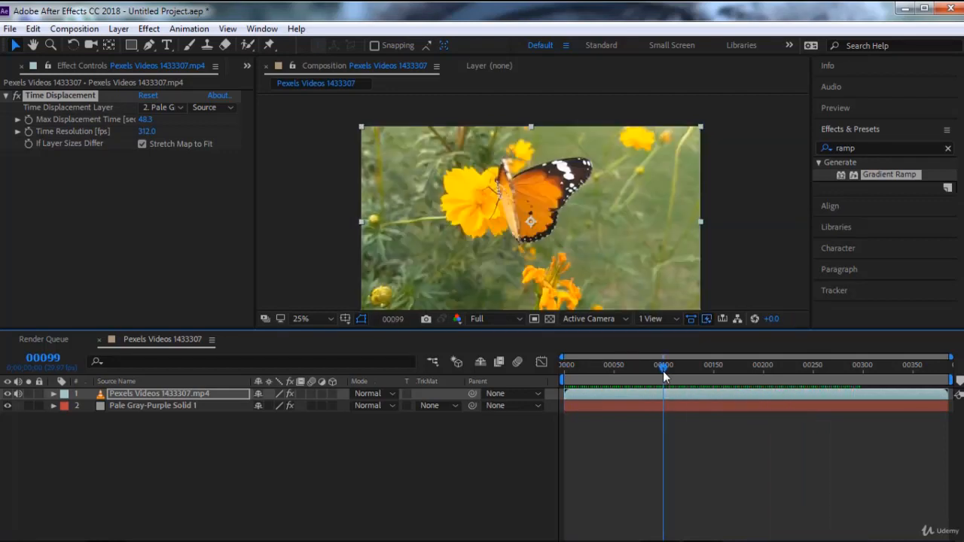
drag(662, 371, 584, 381)
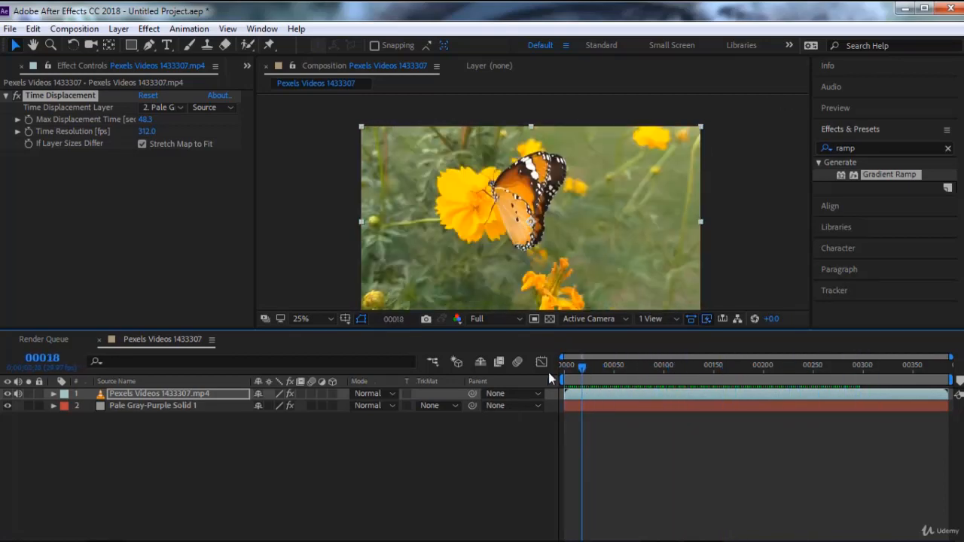
key(Home)
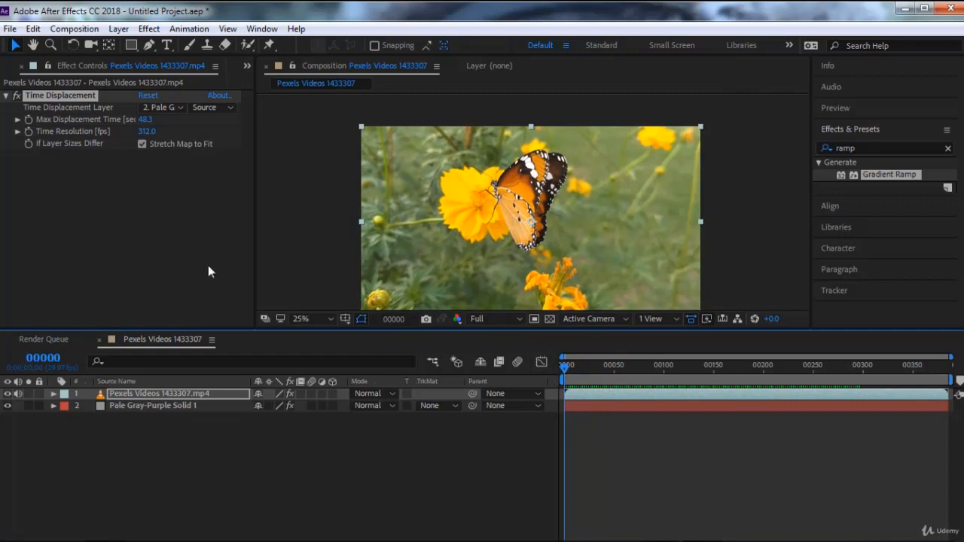
Delete Time Displacement from the footage layer and apply the Timewarp effect from the Time category.
click(75, 100)
key(Delete)
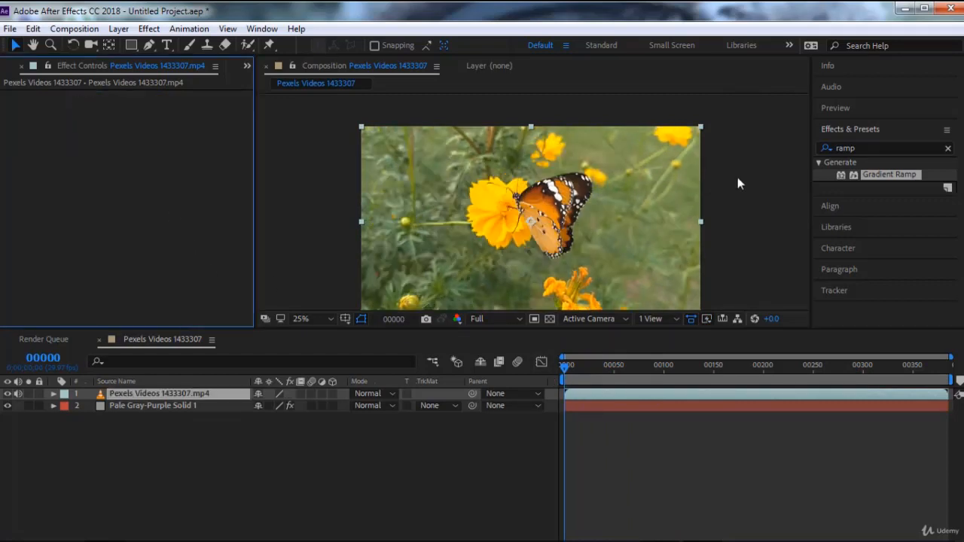
click(947, 149)
scroll(905, 232, down, 5)
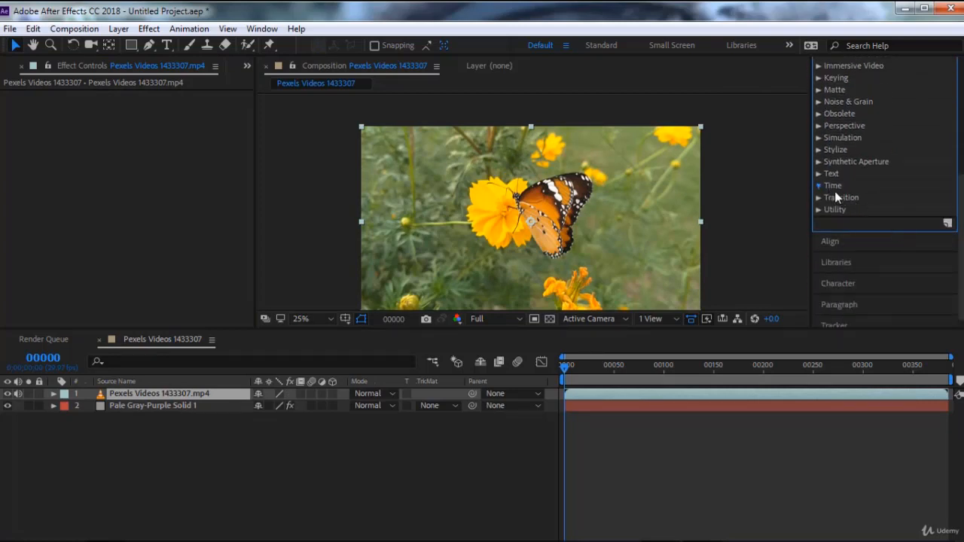
click(834, 191)
click(873, 228)
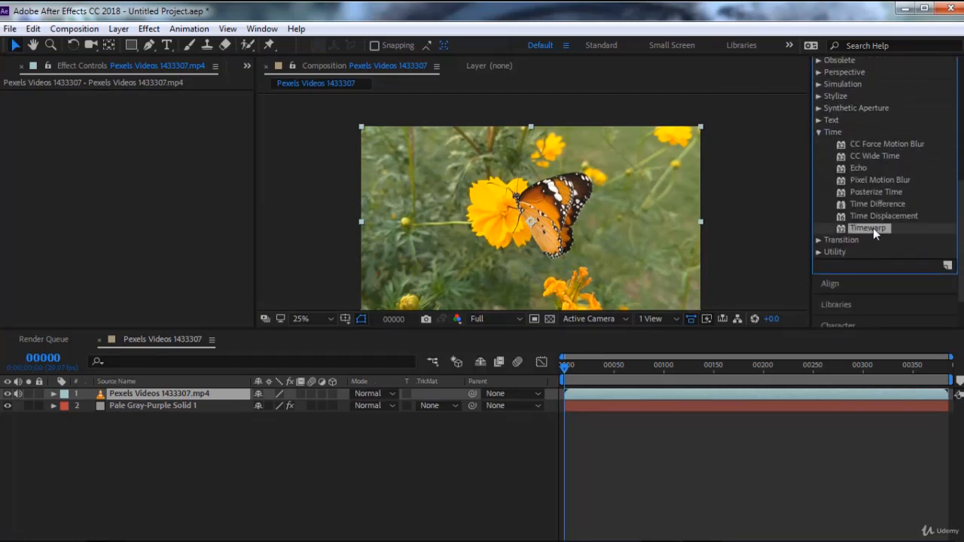
double_click(868, 228)
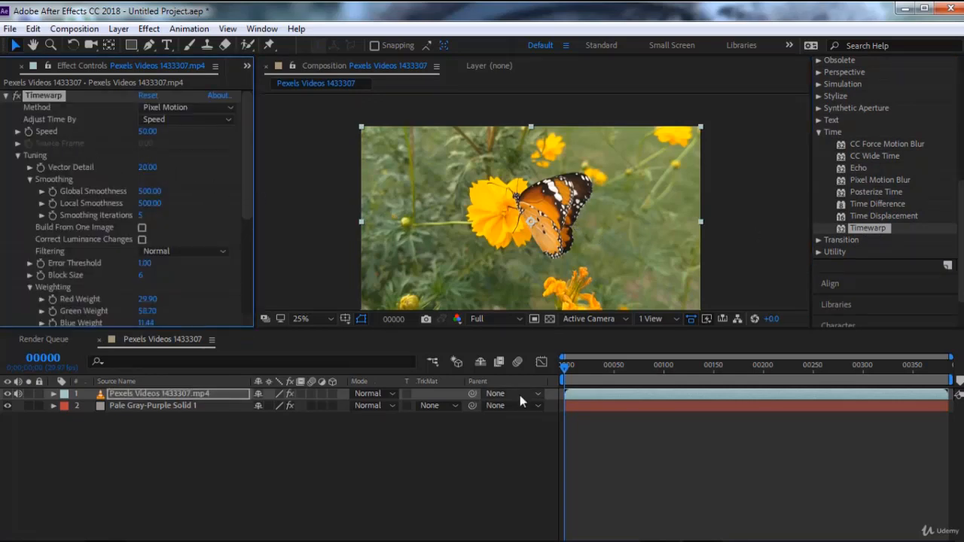
Start a preview of Timewarp, then shorten the work area so that it ends at about frame 64.
click(564, 369)
key(space)
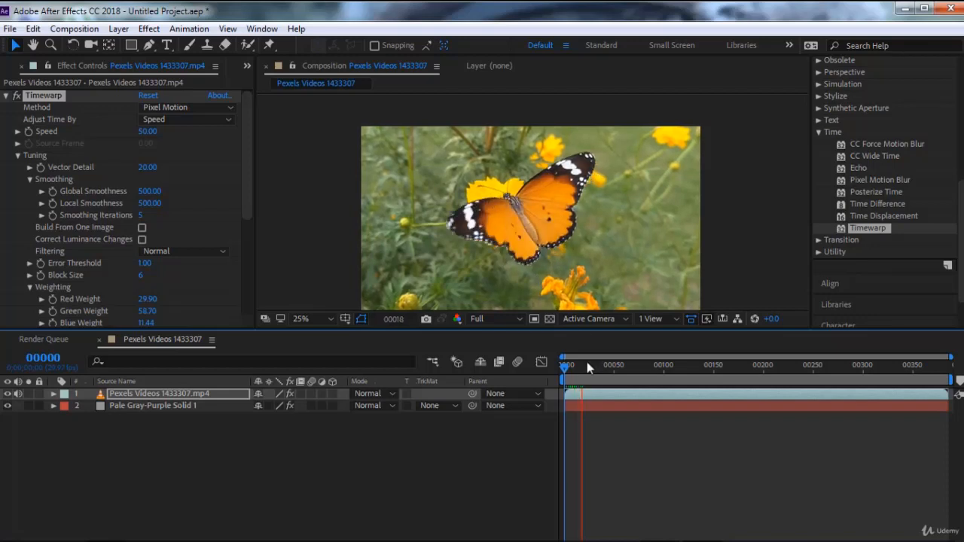
drag(588, 367, 629, 370)
key(n)
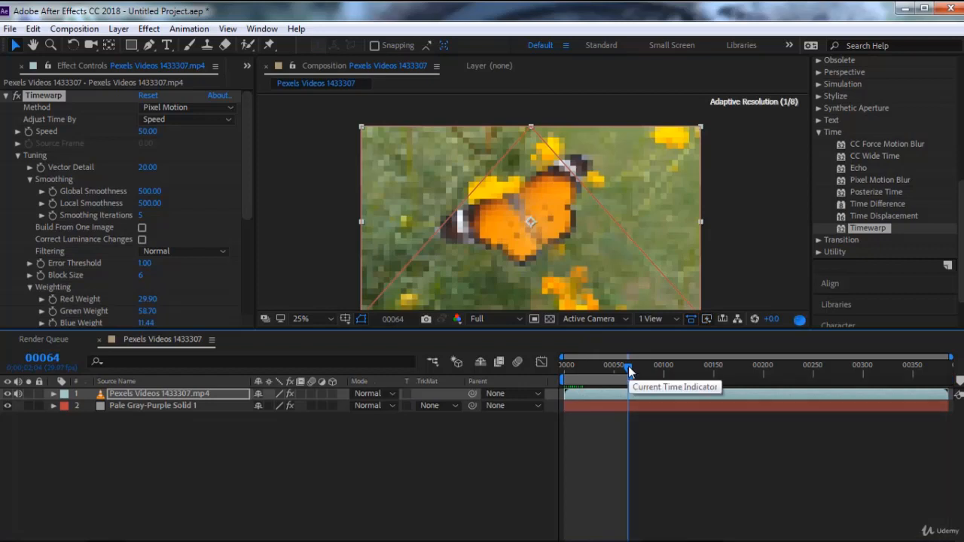
Preview the Timewarp slow motion within the shortened work area, starting from frame 0.
key(Home)
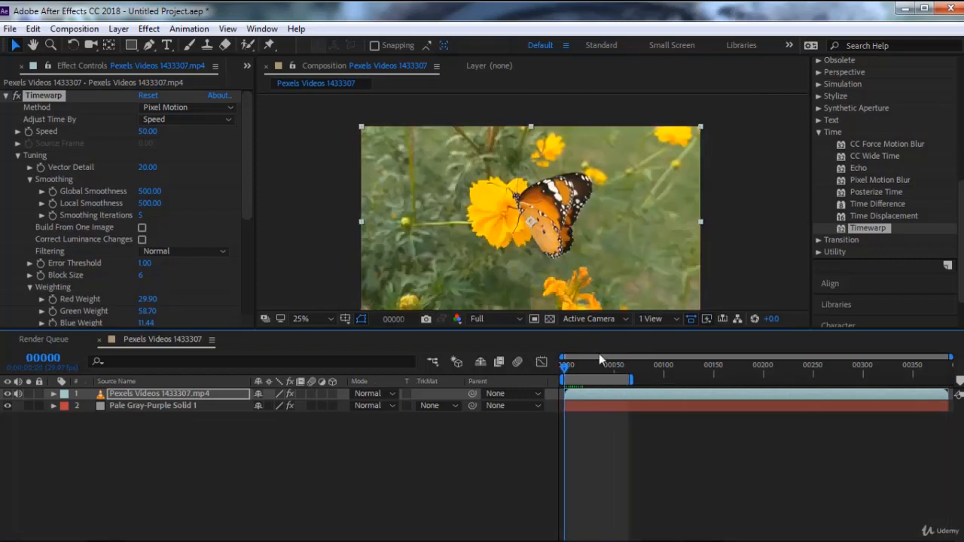
key(space)
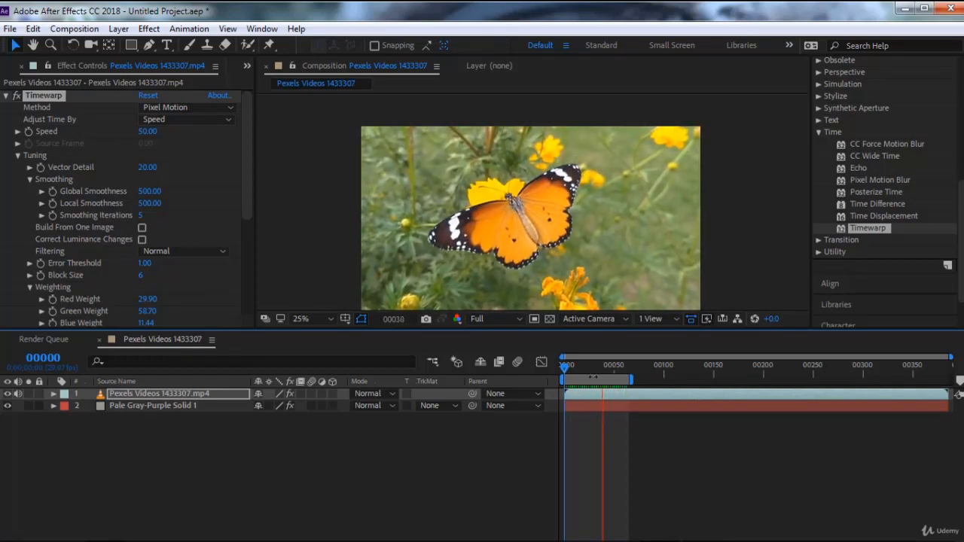
key(space)
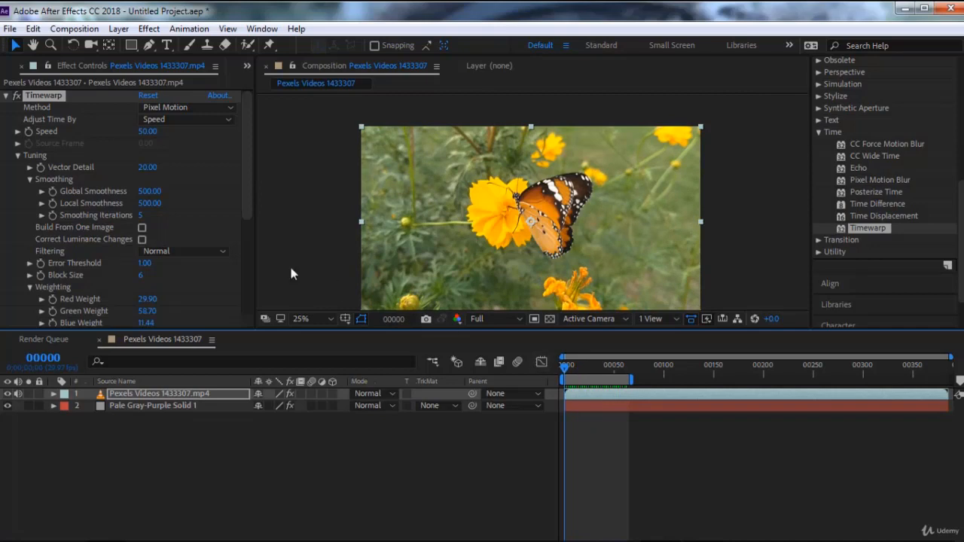
Set Timewarp's Speed to 5, preview from the first frame, and stop at about frame 34.
click(147, 132)
text(5)
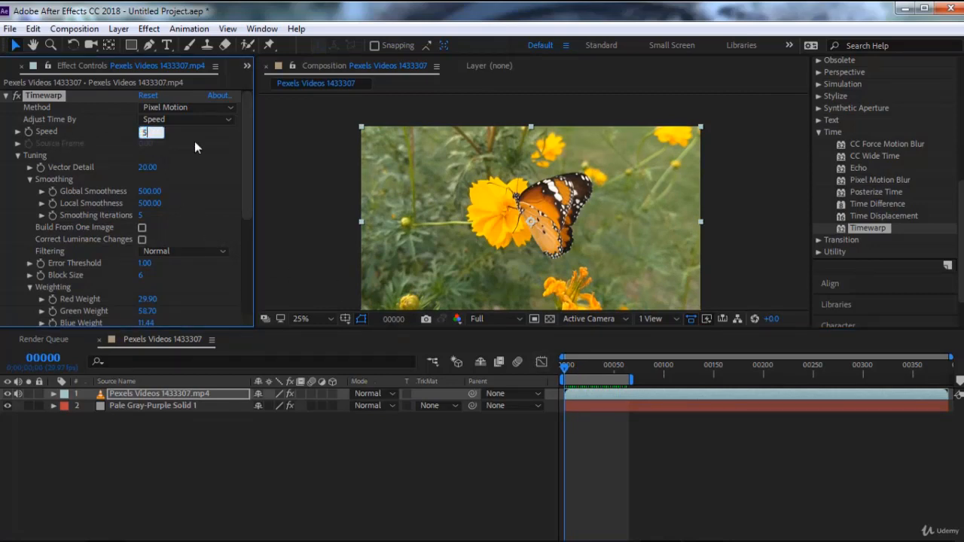
key(Return)
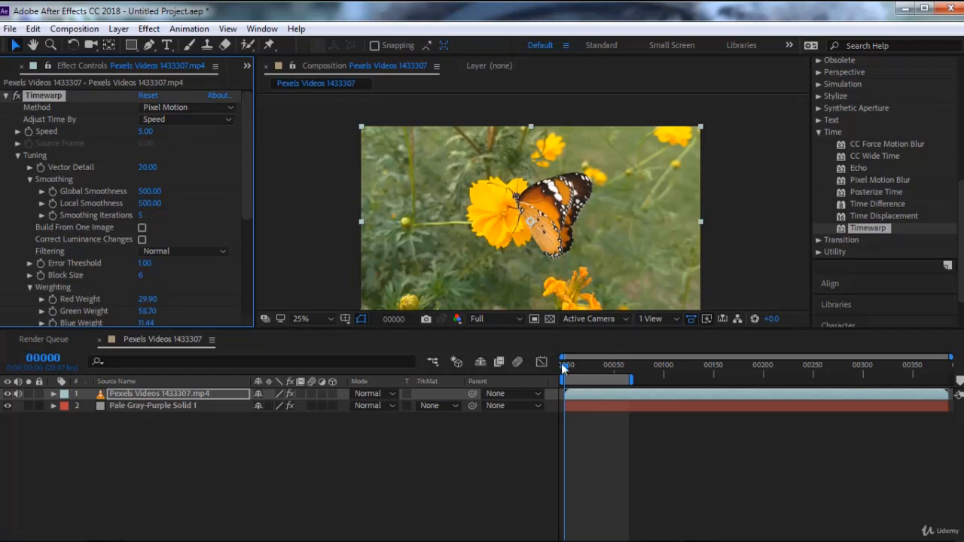
click(566, 368)
key(space)
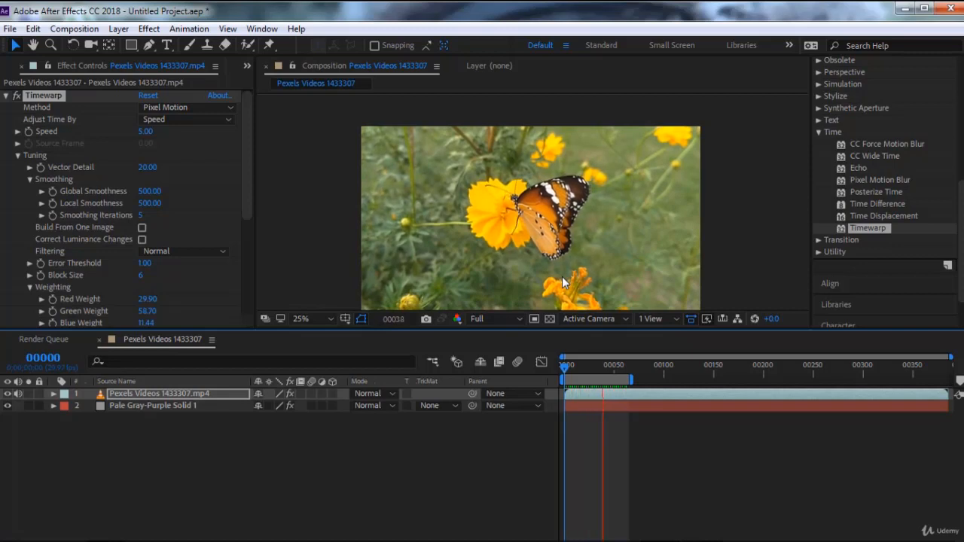
click(599, 367)
Set Timewarp's Speed to 10, preview the work area, and stop at about frame 23.
click(145, 131)
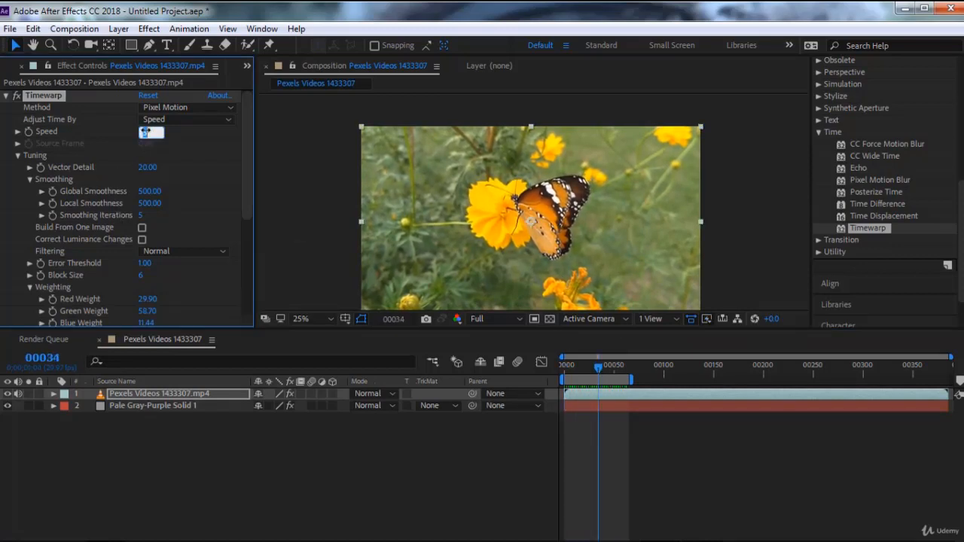
text(10)
key(Return)
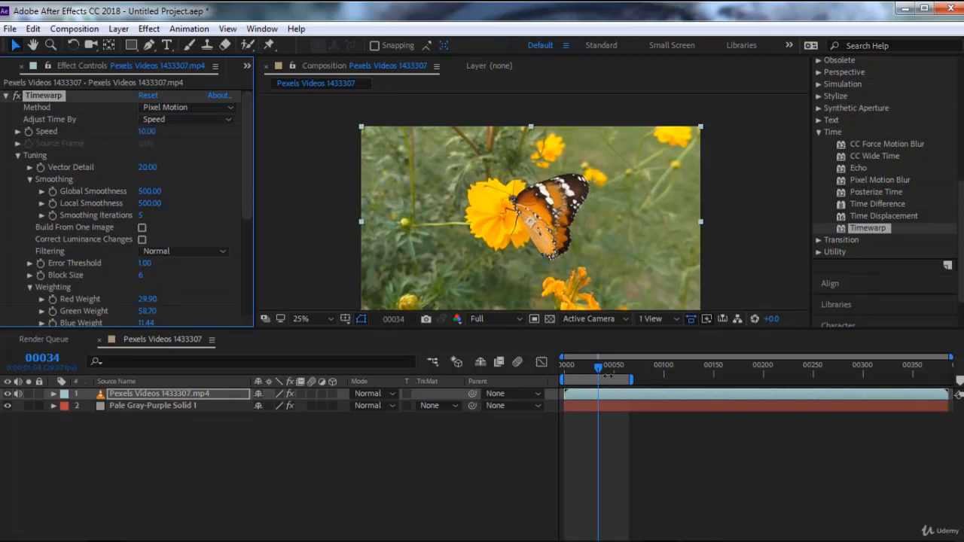
click(575, 367)
key(space)
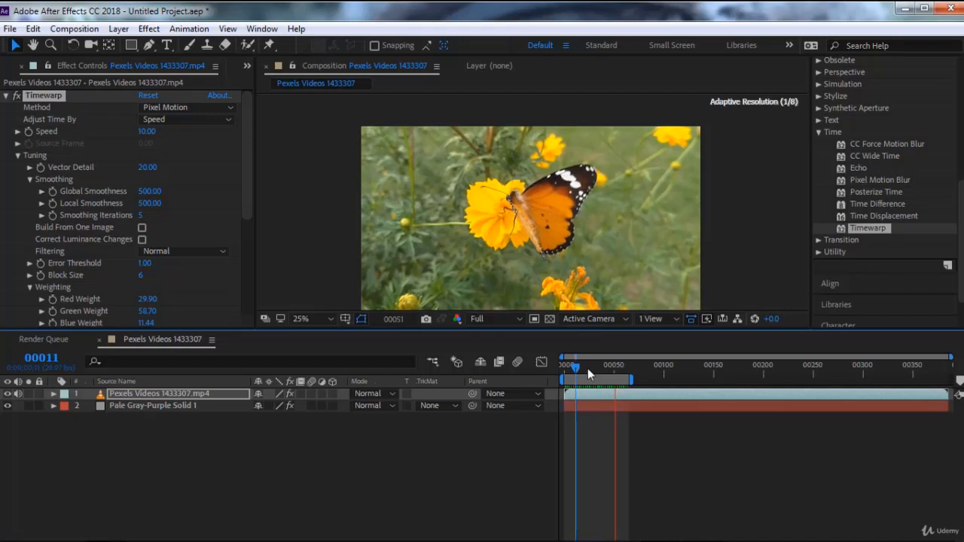
click(587, 366)
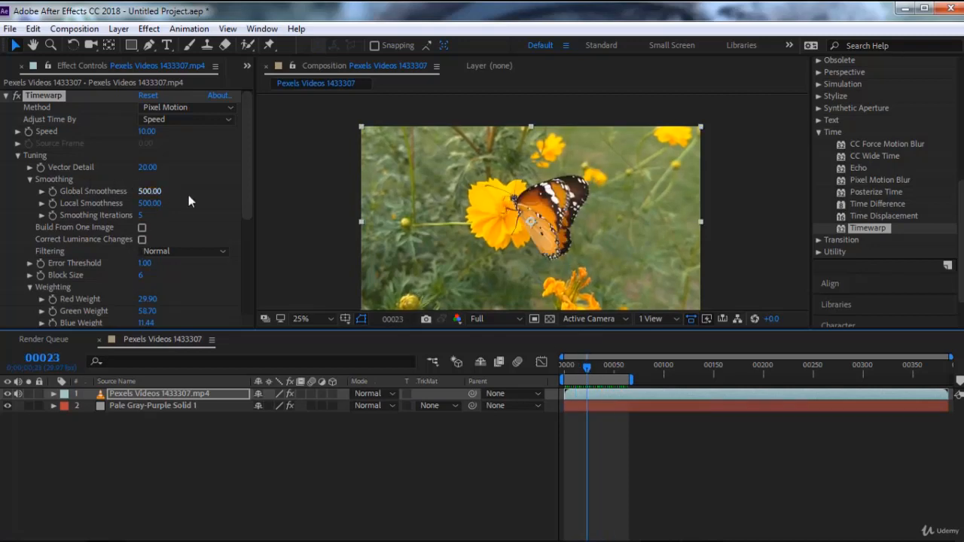
Inspect the butterfly close up at frame 43, set Timewarp's Vector Detail to 100, and return the playhead to frame 0.
drag(586, 368, 607, 373)
scroll(554, 234, up, 2)
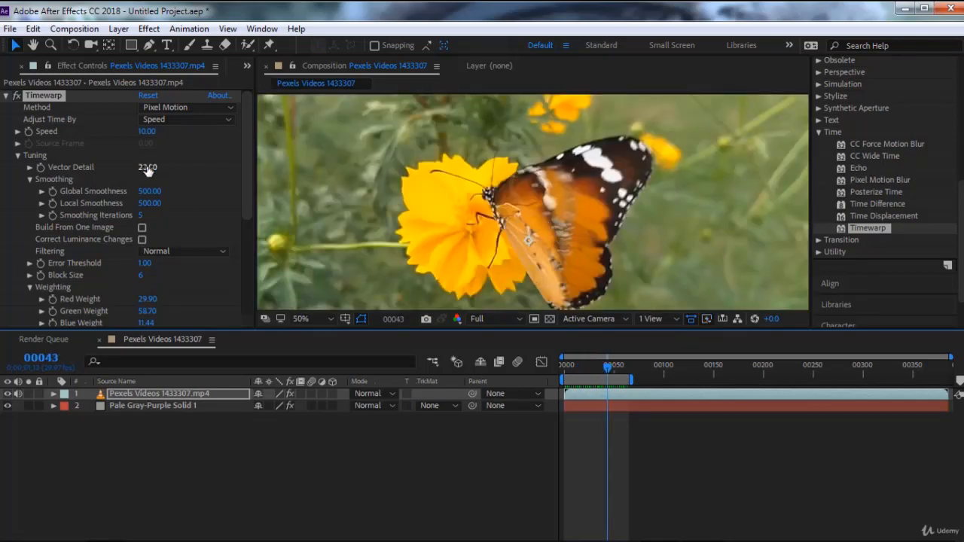
drag(150, 172, 264, 171)
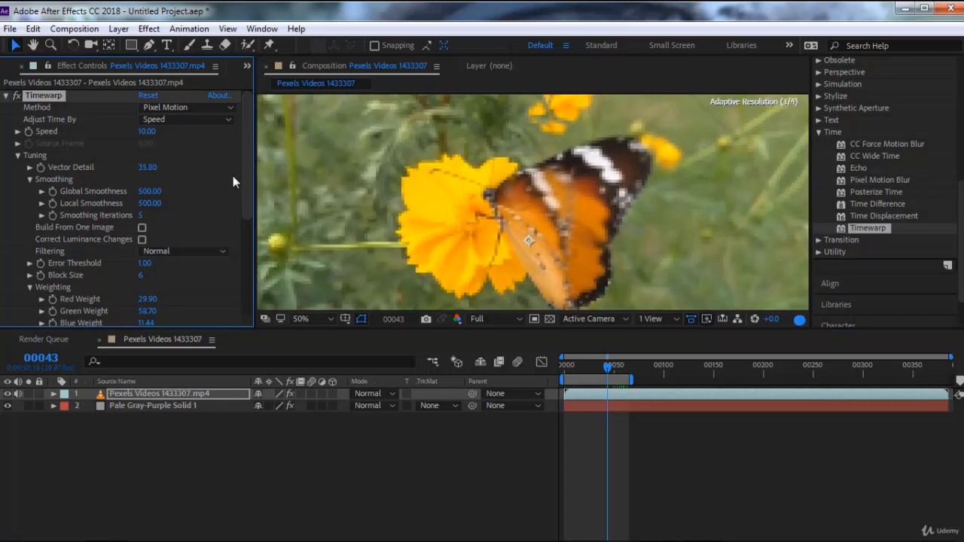
drag(148, 168, 563, 164)
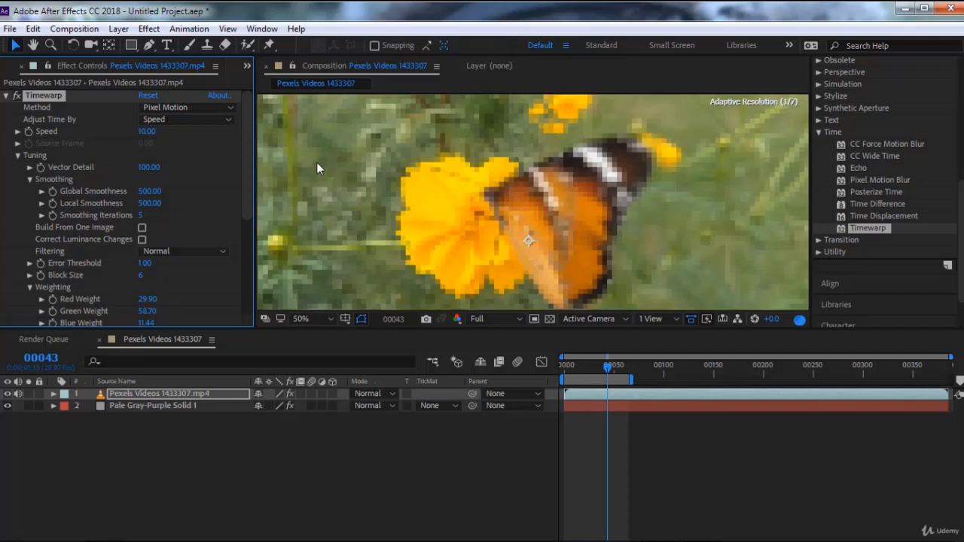
click(588, 368)
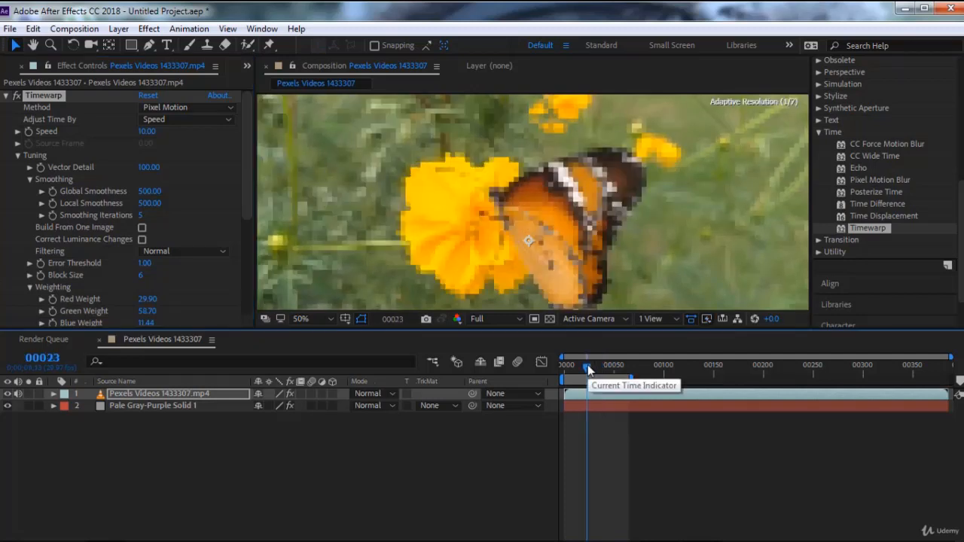
drag(587, 368, 550, 366)
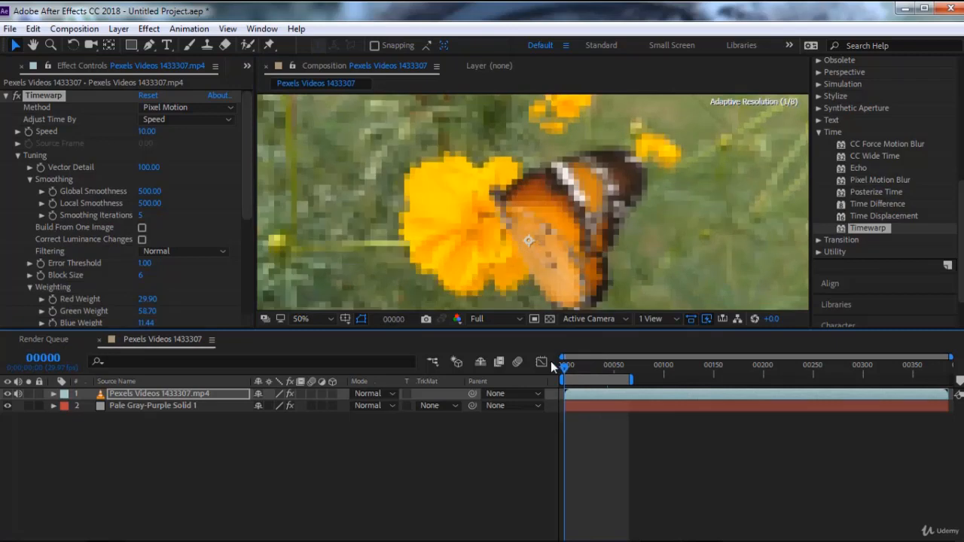
Set Timewarp's Speed to 50, preview the work area, and return the playhead to frame 0.
click(147, 131)
text(50)
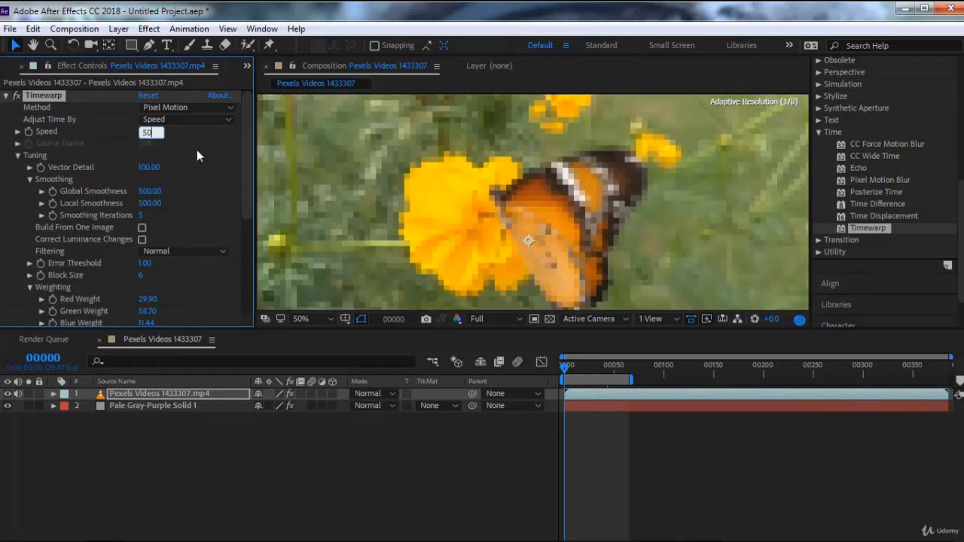
key(Return)
click(570, 370)
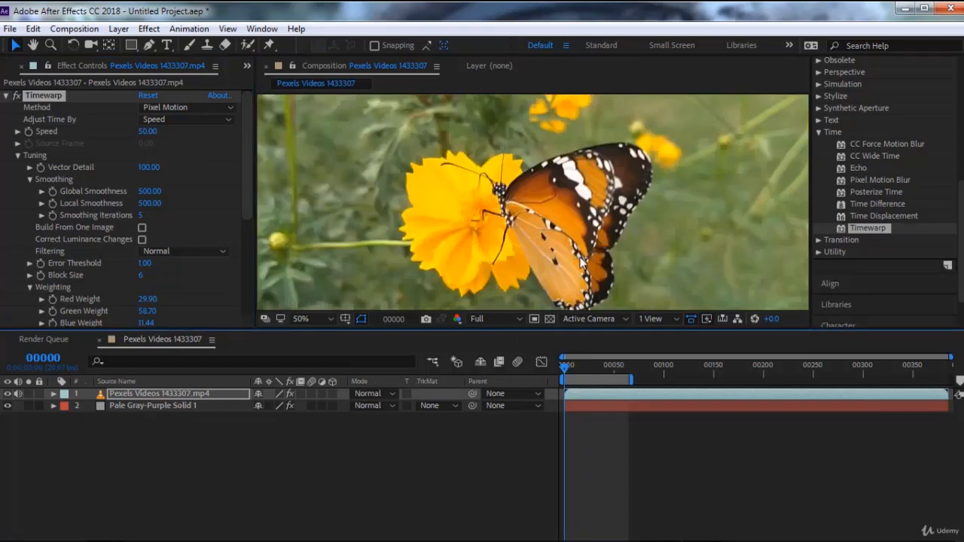
key(space)
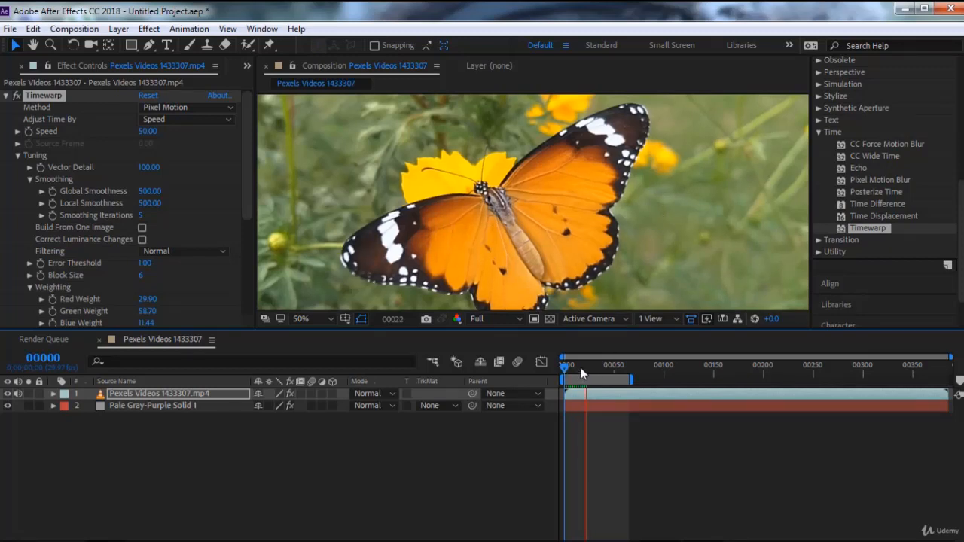
drag(580, 369, 541, 367)
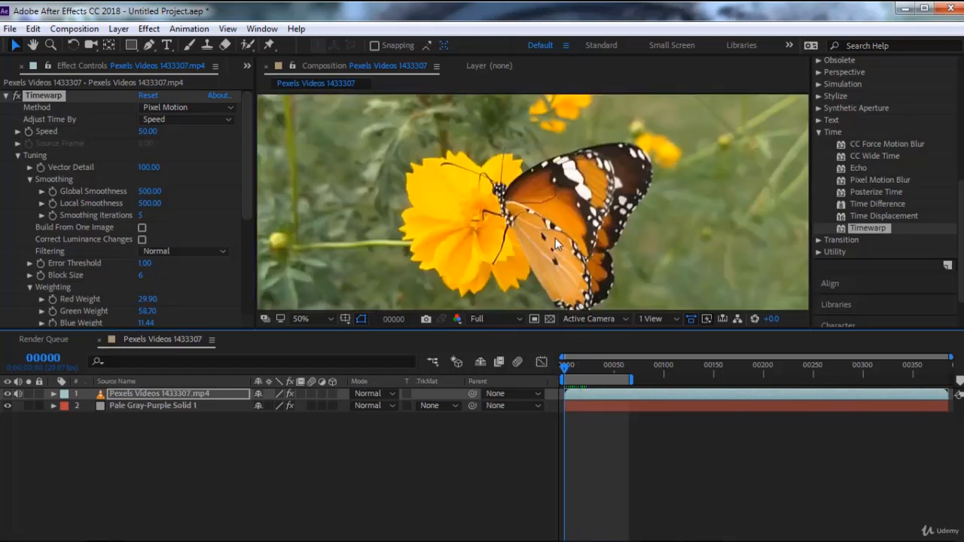
Replay the Timewarp preview from frame 0 and inspect the butterfly's wing at frame 11.
key(space)
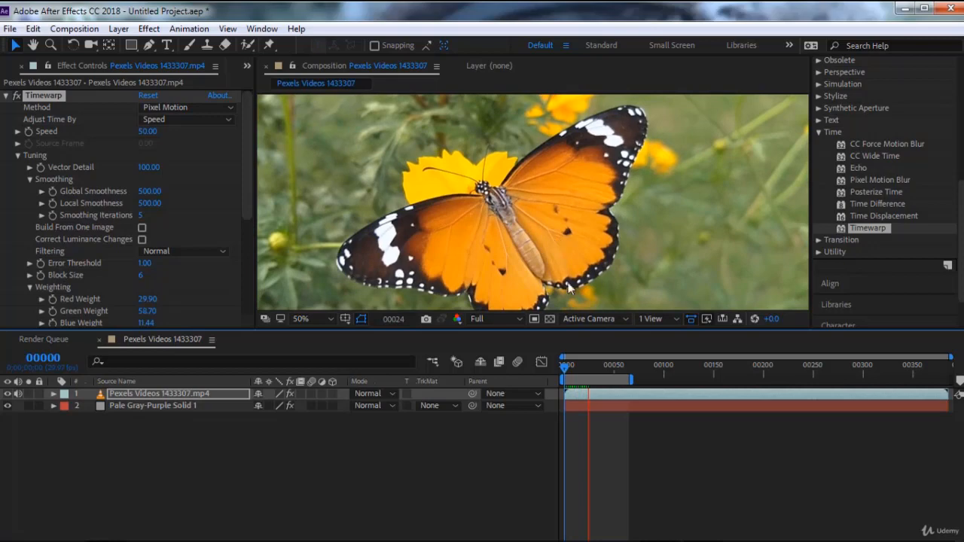
click(575, 366)
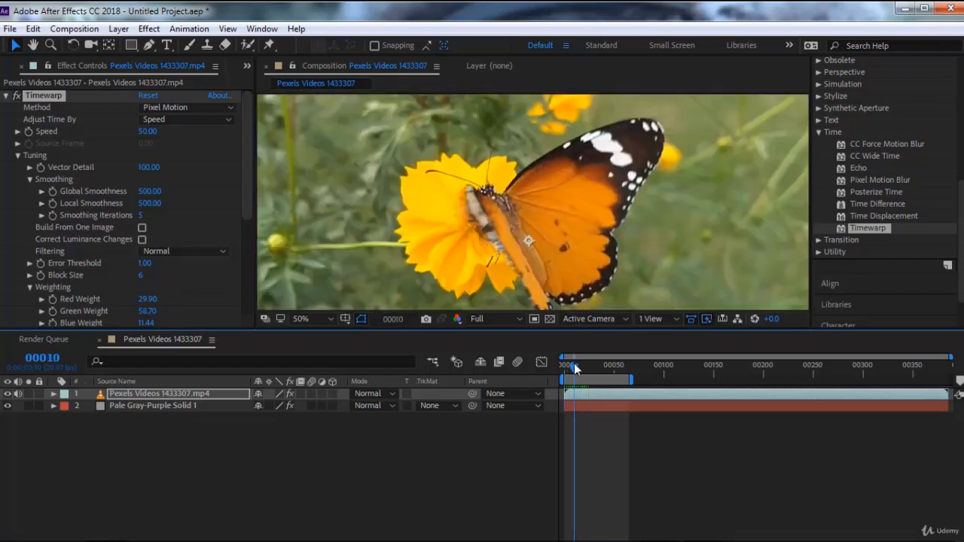
mouse_move(575, 368)
mouse_down()
mouse_move(586, 367)
mouse_move(576, 370)
mouse_up()
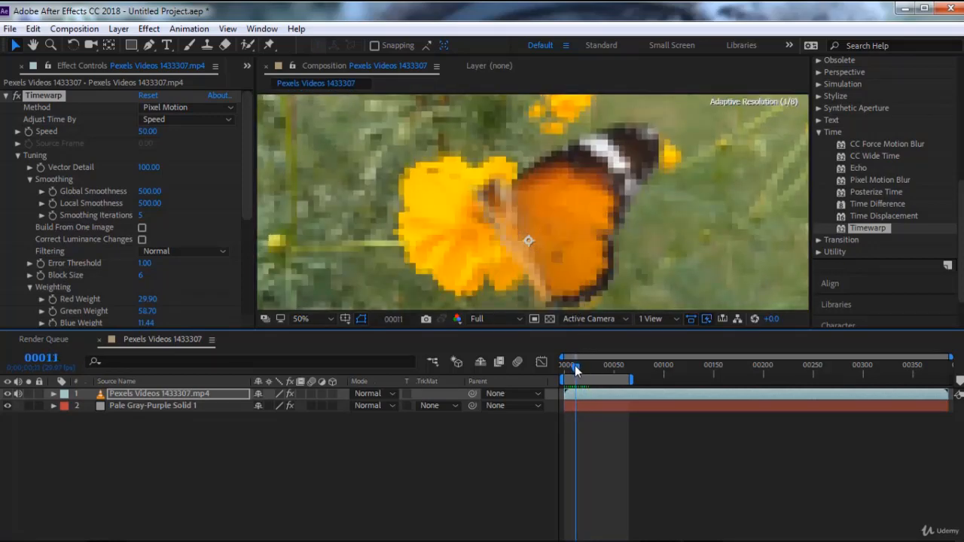
Set Timewarp's Speed to 100 and return the playhead to frame 0.
click(147, 132)
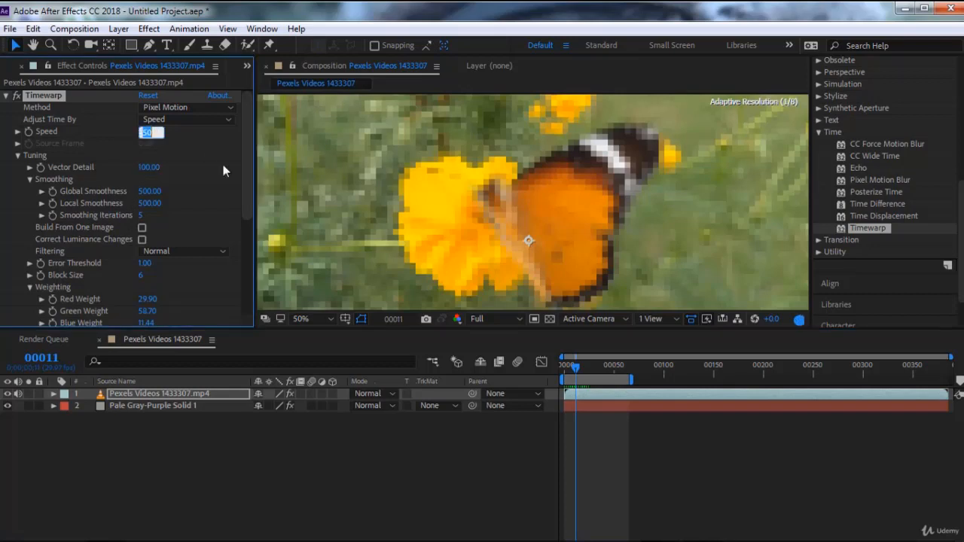
text(100)
key(Return)
drag(573, 369, 546, 368)
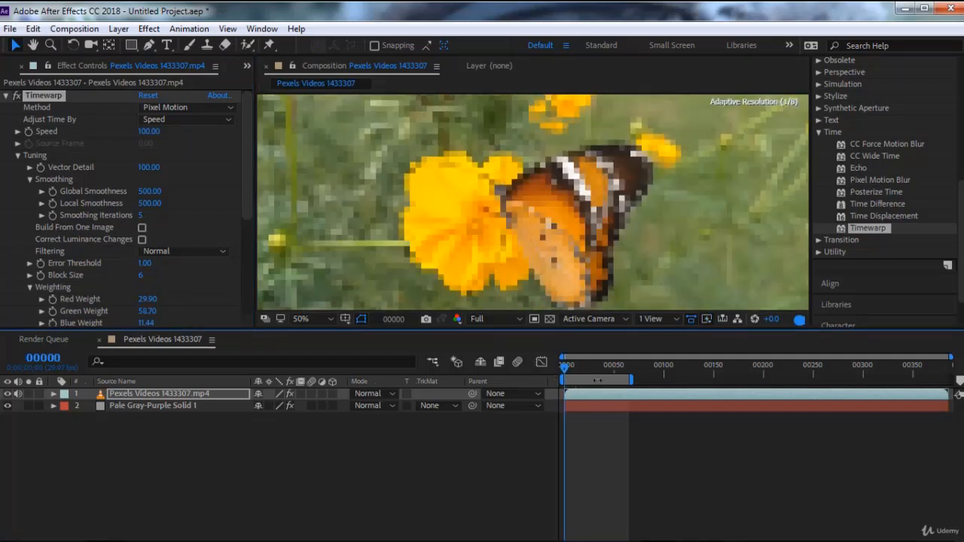
Lower the composition preview resolution to Half, preview the footage from the first frame, and return the playhead to frame 0.
click(588, 369)
click(503, 317)
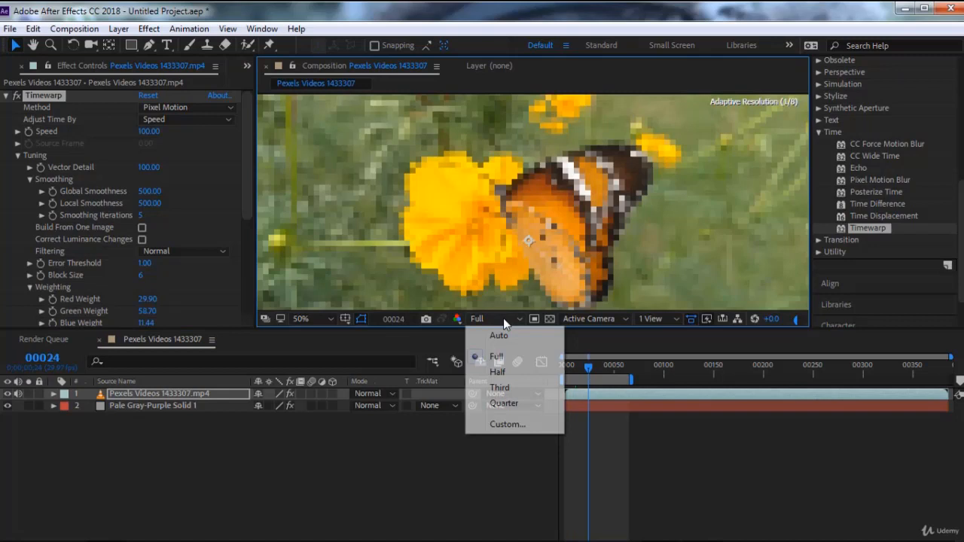
click(503, 372)
key(Home)
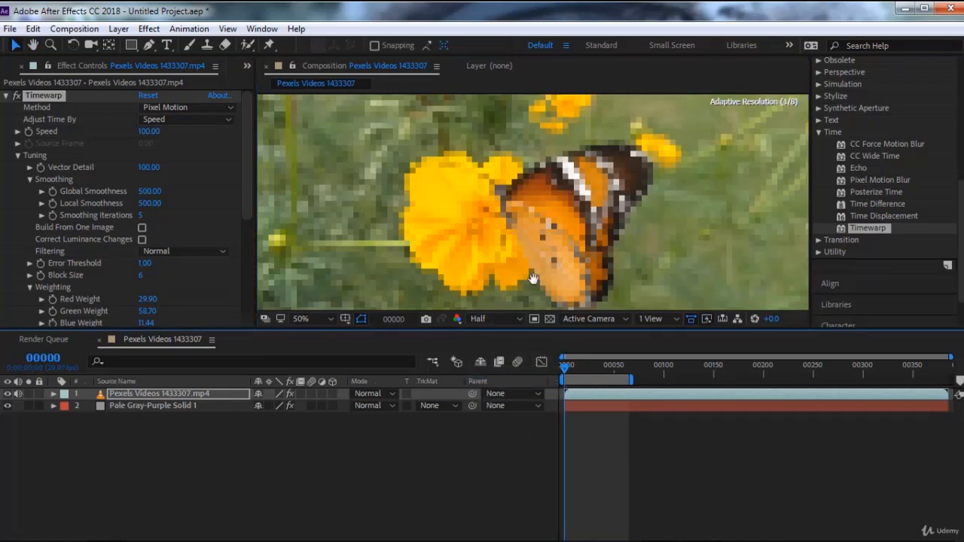
key(space)
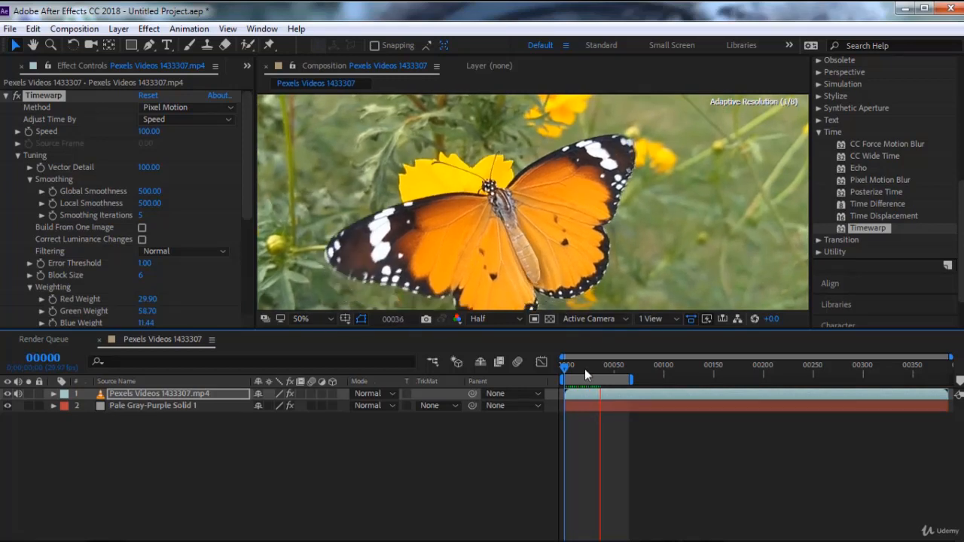
drag(584, 368, 562, 379)
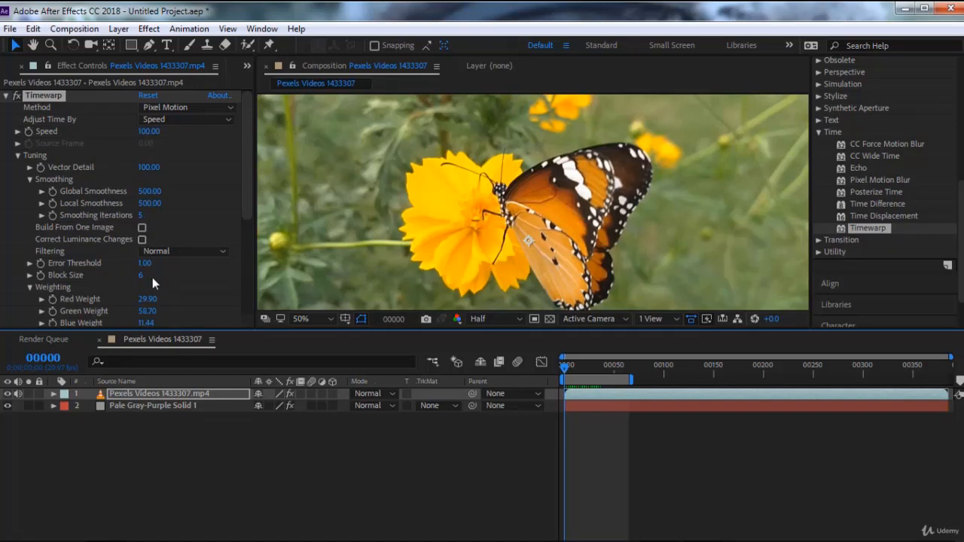
Look over Timewarp's remaining motion blur, matte and source crop settings, and delete the effect from the butterfly footage layer.
scroll(146, 249, down, 5)
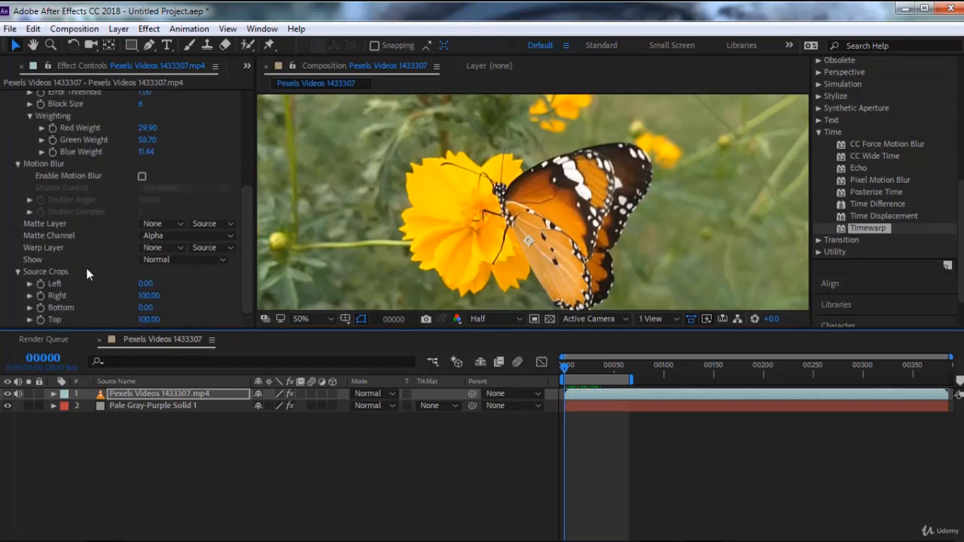
scroll(85, 265, up, 5)
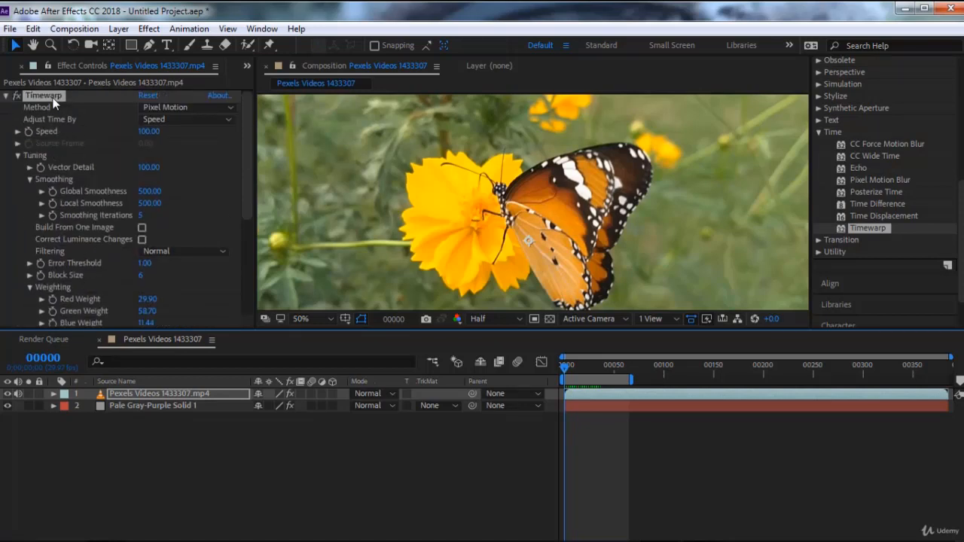
click(53, 103)
key(Delete)
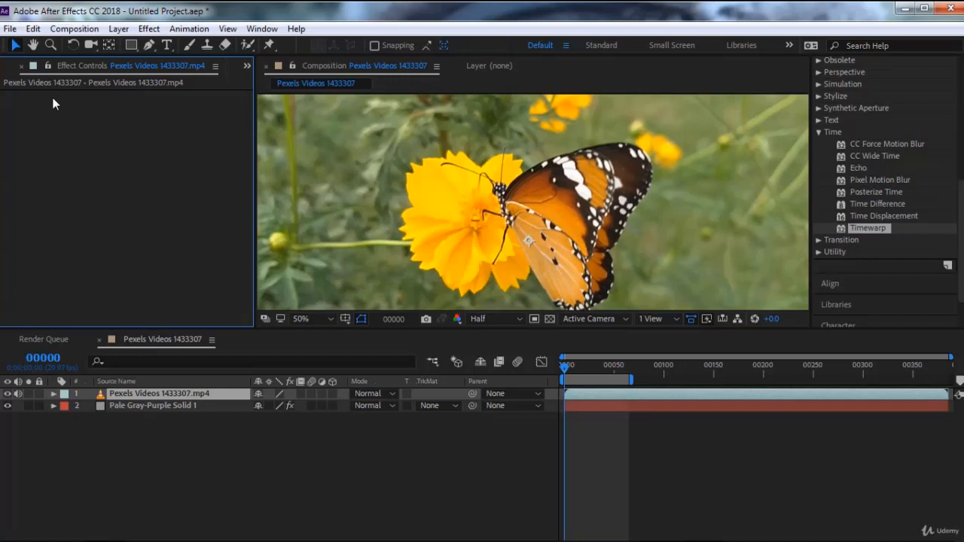